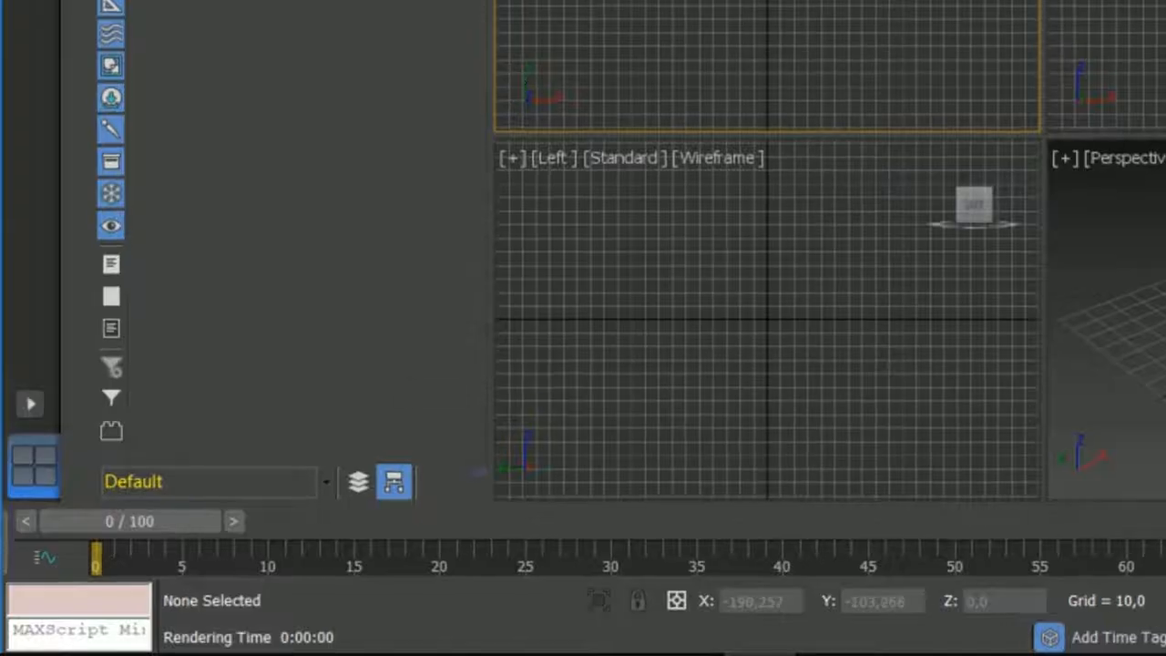
Step: Search the installed applications for "3dsmax" to check the available language versions
{"action": "left_click", "coordinate": [39, 640]}
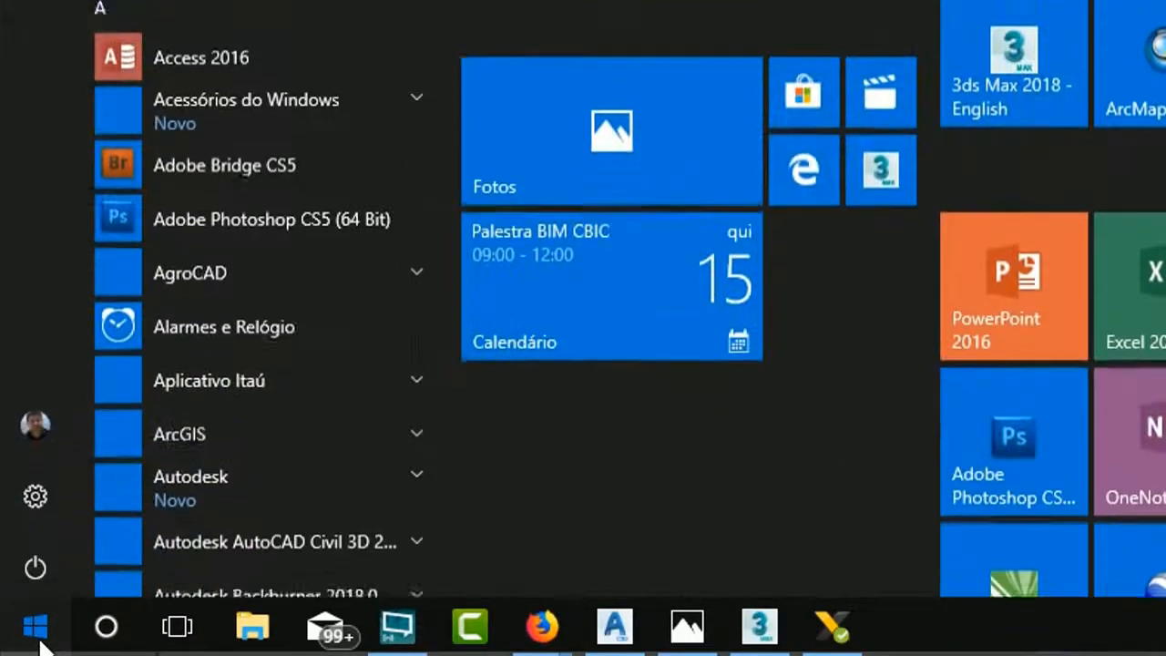
{"action": "type", "text": "3dsma"}
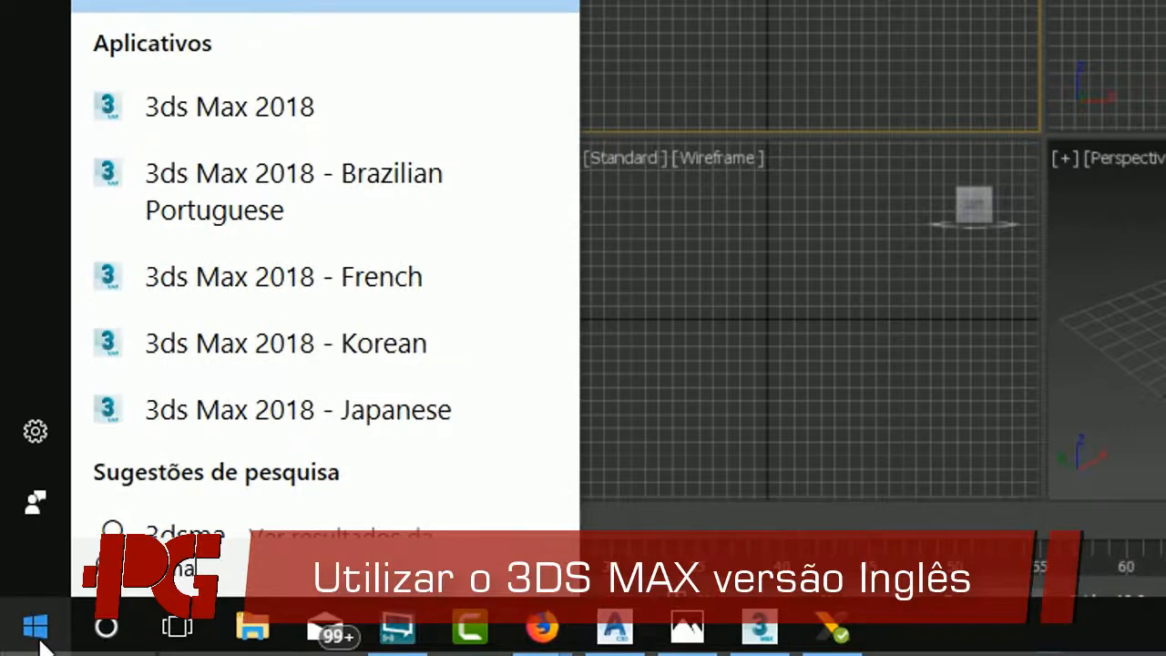
{"action": "type", "text": "x"}
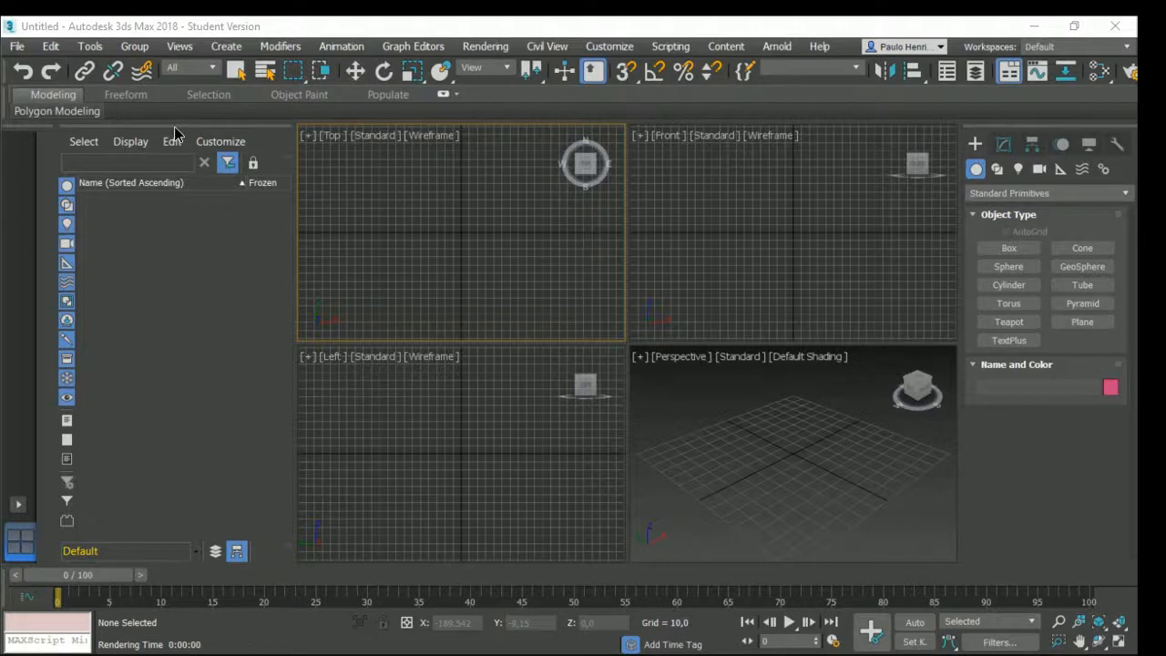
Step: Undock and close the Scene Explorer, and let the four viewports fill the space it occupied
{"action": "left_click_drag", "start_coordinate": [175, 133], "coordinate": [463, 150]}
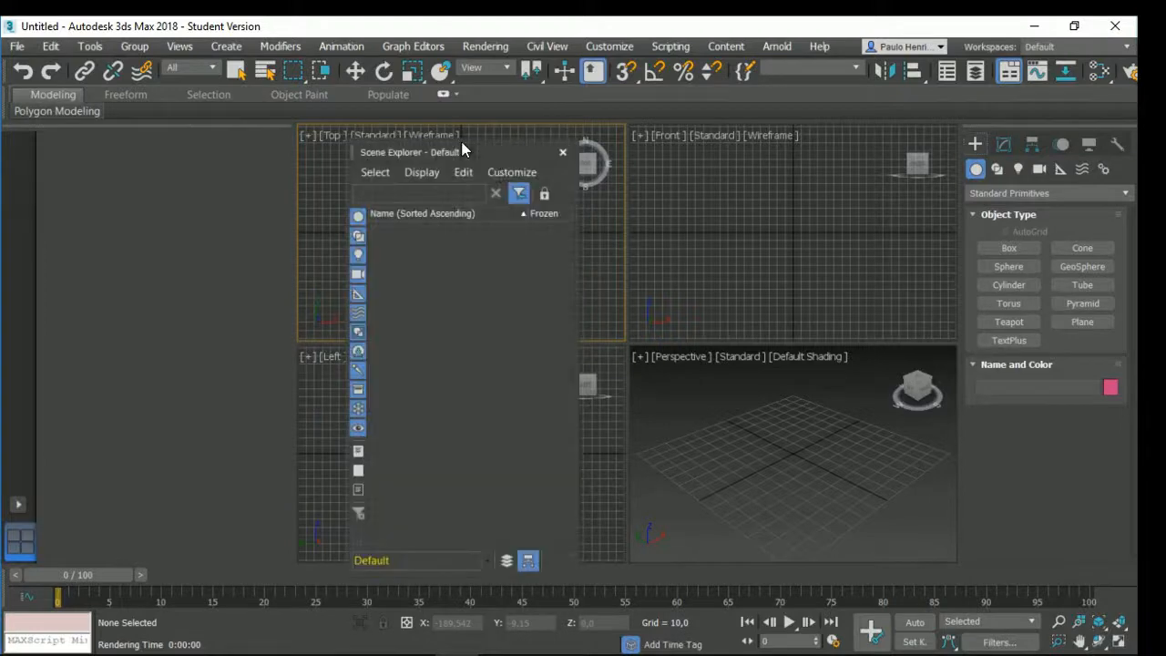
{"action": "left_click", "coordinate": [563, 153]}
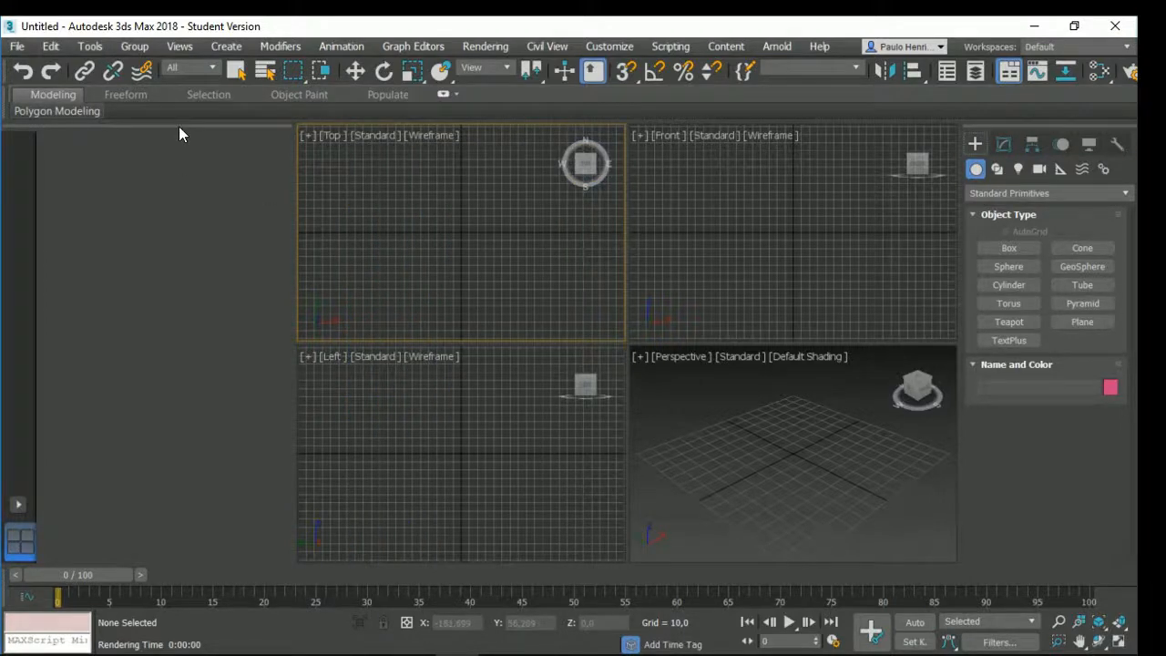
{"action": "left_click_drag", "start_coordinate": [179, 128], "coordinate": [412, 156]}
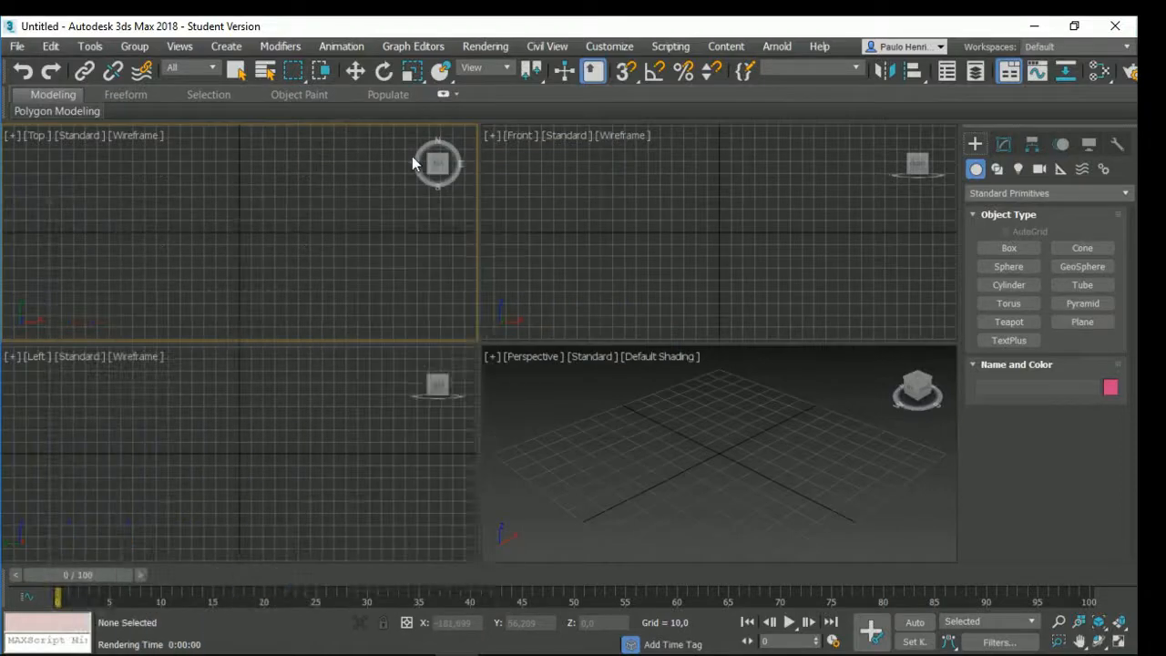
{"action": "left_click", "coordinate": [508, 169]}
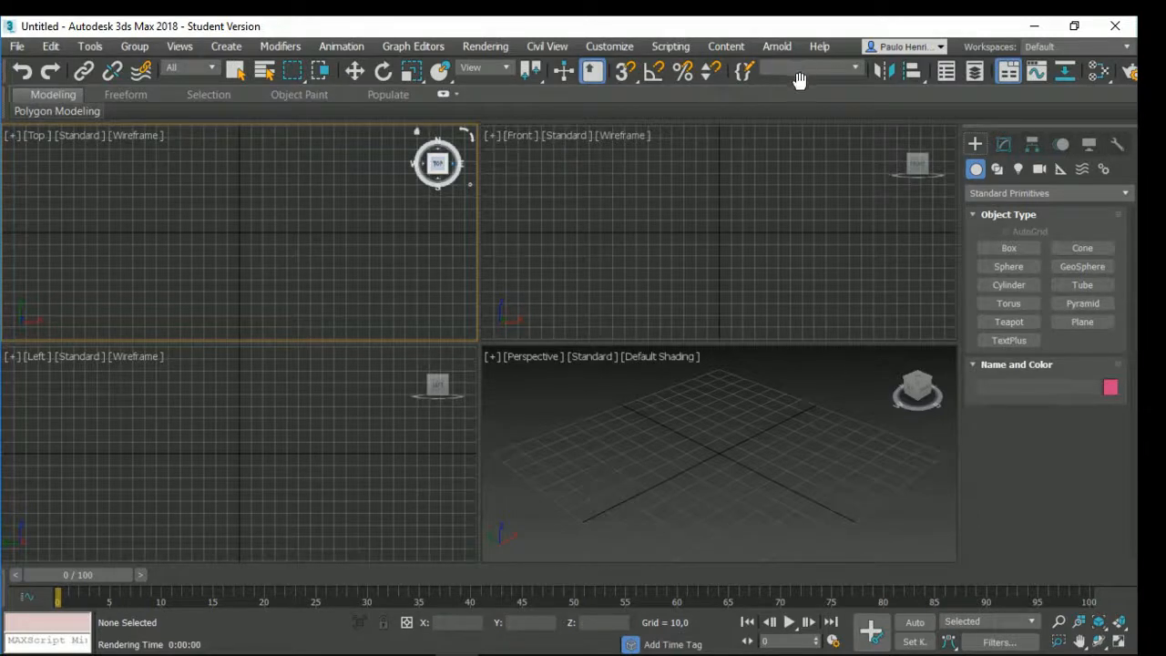
Step: Examine the hidden end of the main toolbar, including the rendering tools
{"action": "left_click_drag", "start_coordinate": [799, 80], "coordinate": [593, 83]}
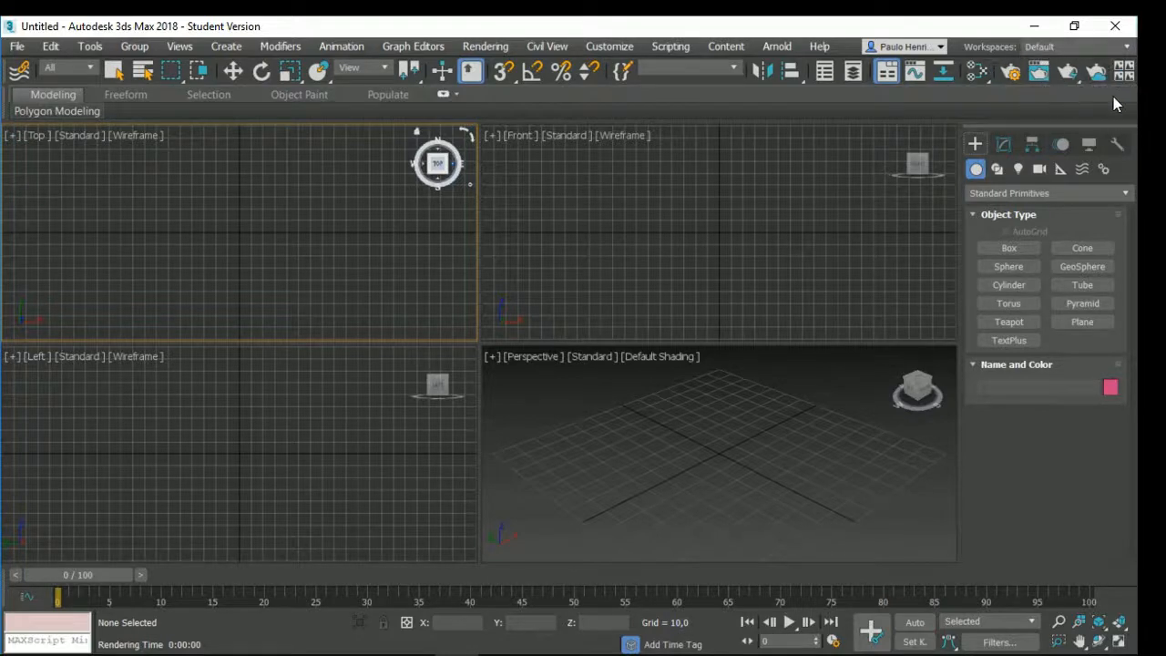
{"action": "left_click", "coordinate": [1068, 73]}
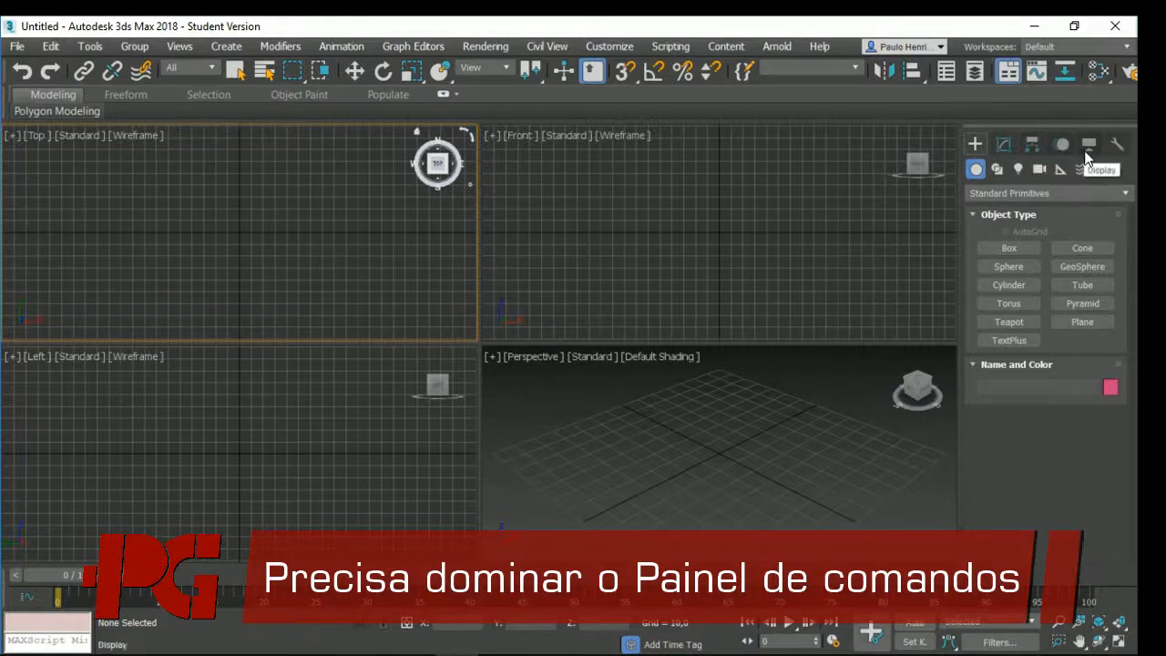
Step: Compare the 3D standard primitives in the Geometry creation category with the 2D splines in the Shapes category
{"action": "left_click", "coordinate": [998, 170]}
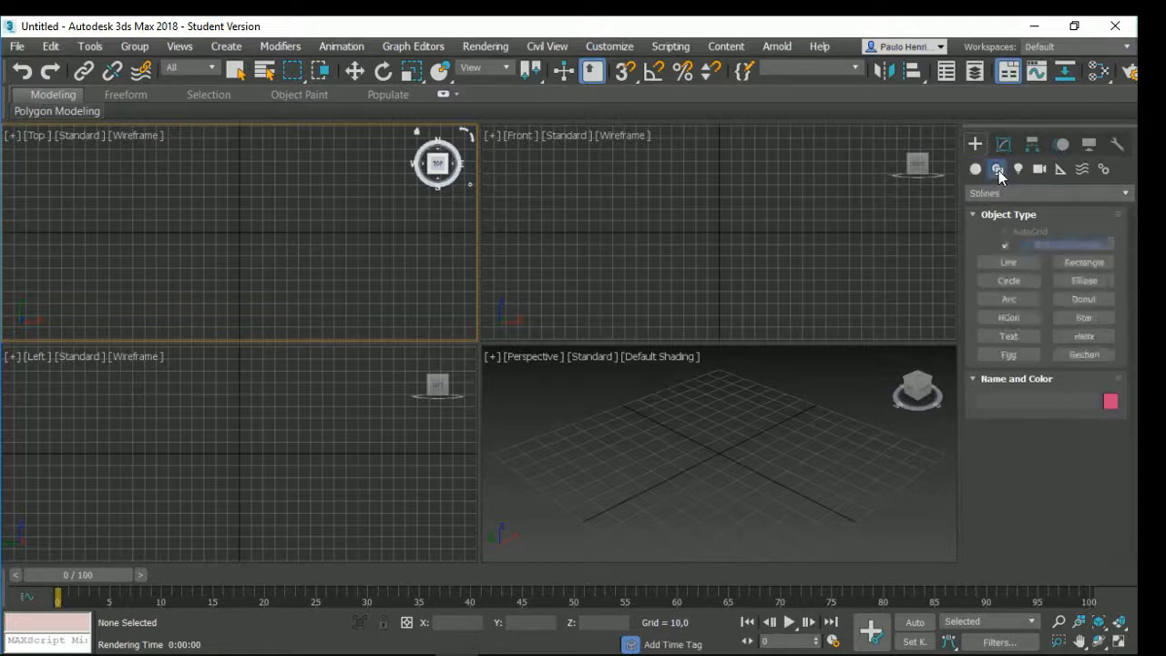
{"action": "left_click", "coordinate": [974, 170]}
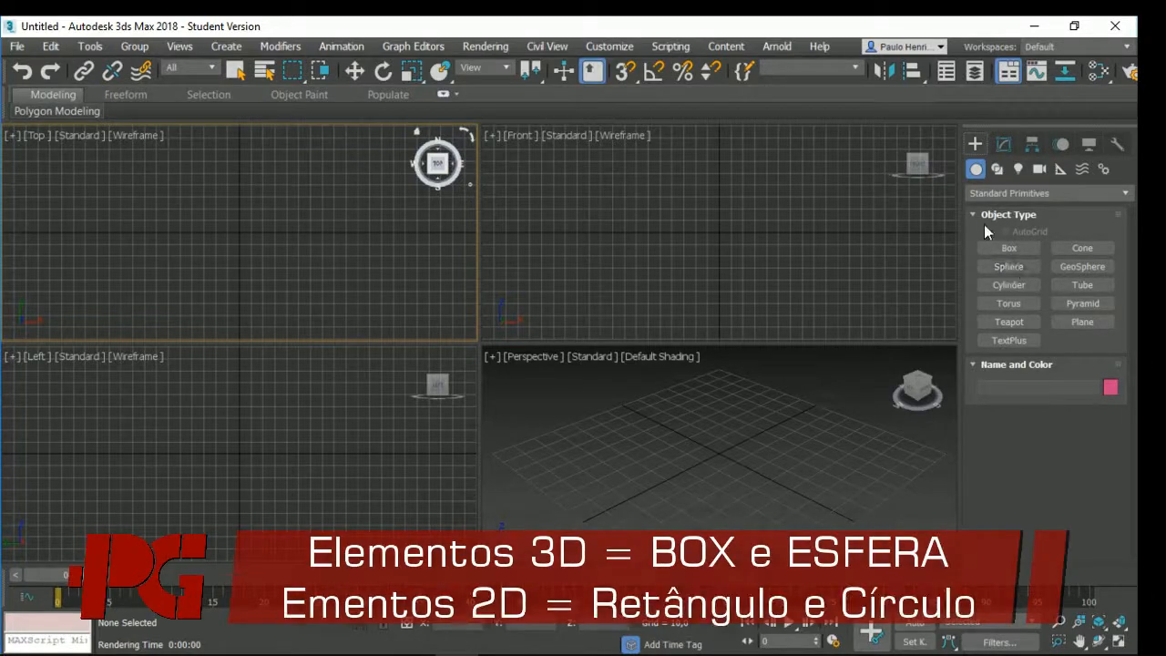
{"action": "left_click", "coordinate": [997, 171]}
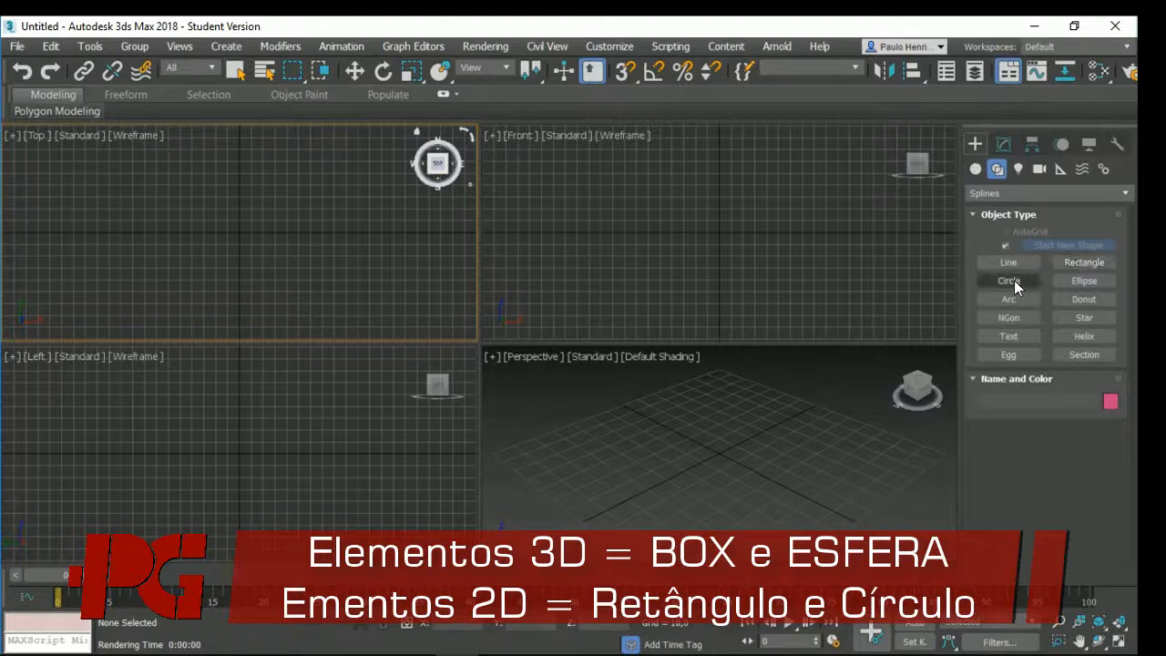
{"action": "left_click", "coordinate": [976, 169]}
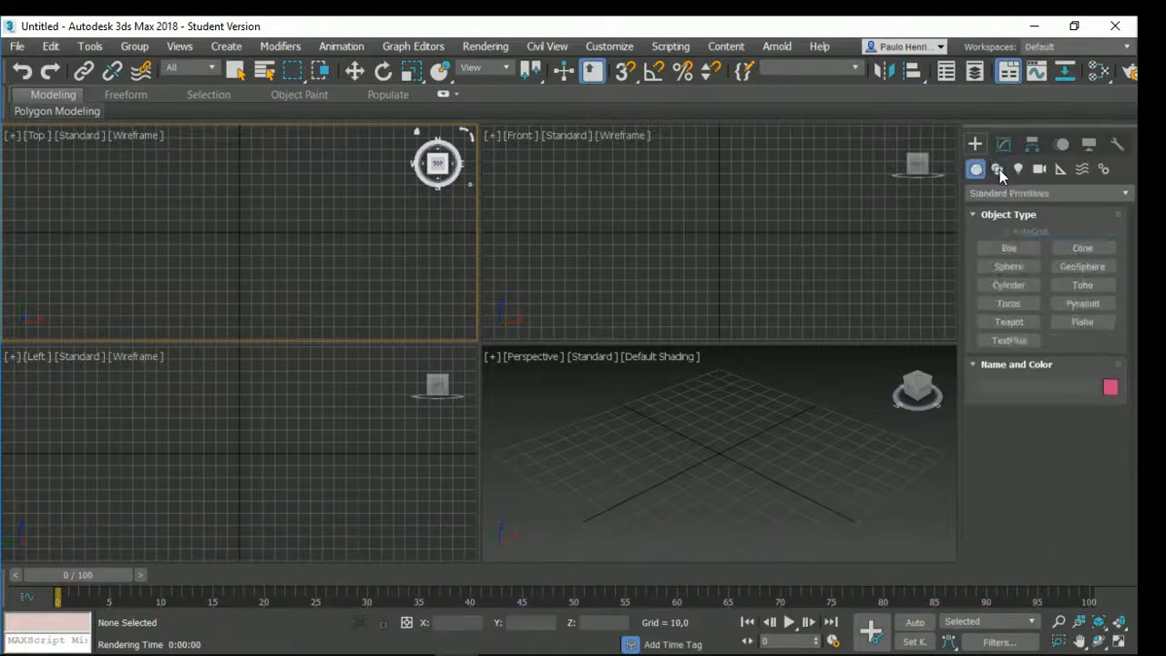
{"action": "left_click", "coordinate": [998, 169]}
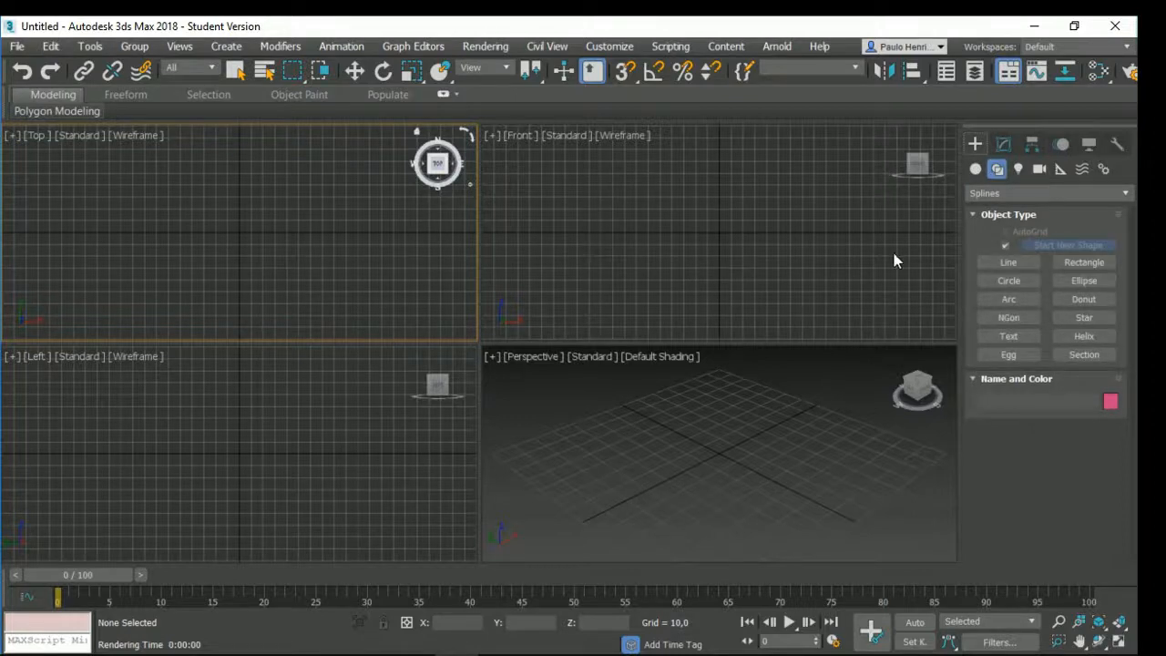
{"action": "left_click", "coordinate": [975, 170]}
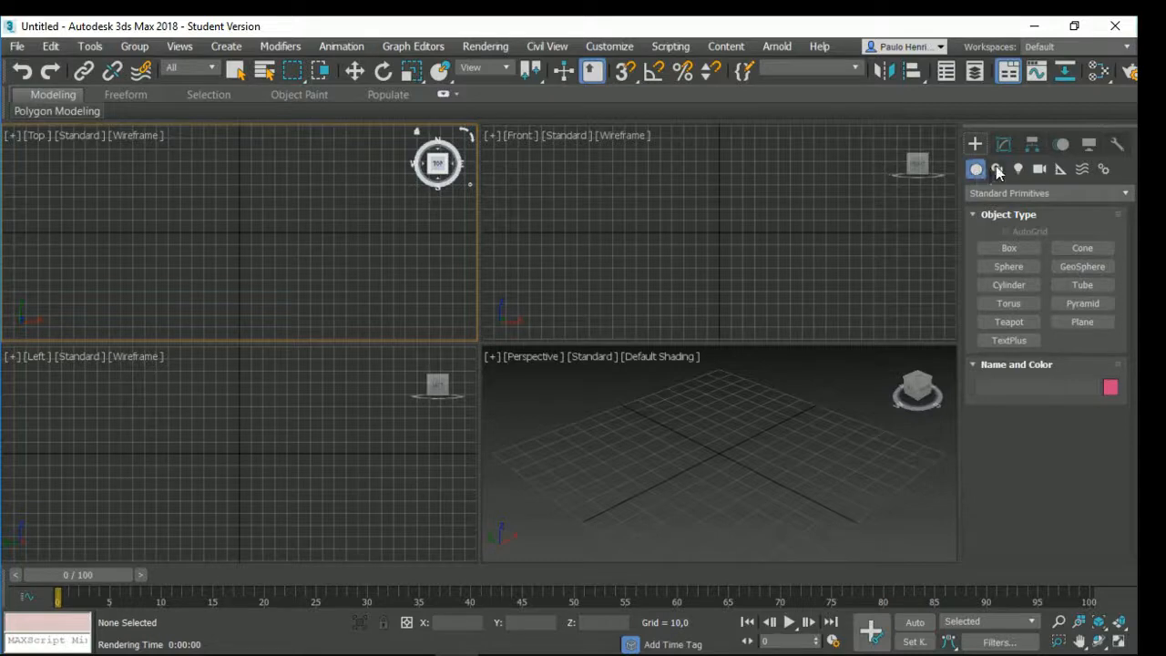
{"action": "left_click", "coordinate": [997, 169]}
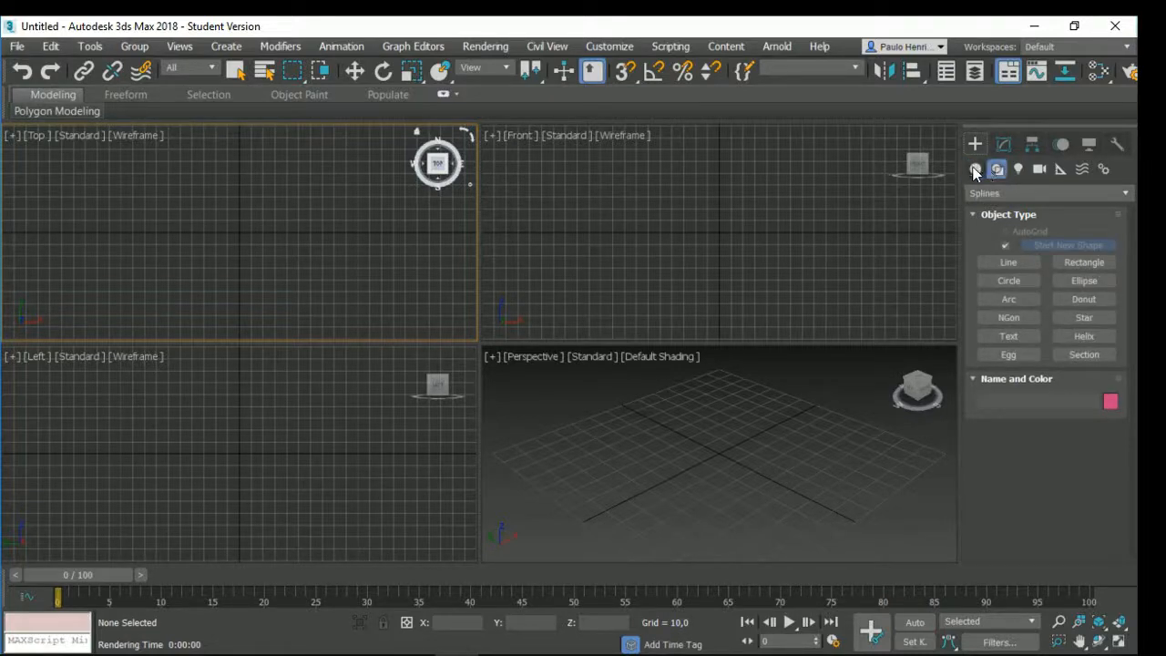
{"action": "left_click", "coordinate": [975, 170]}
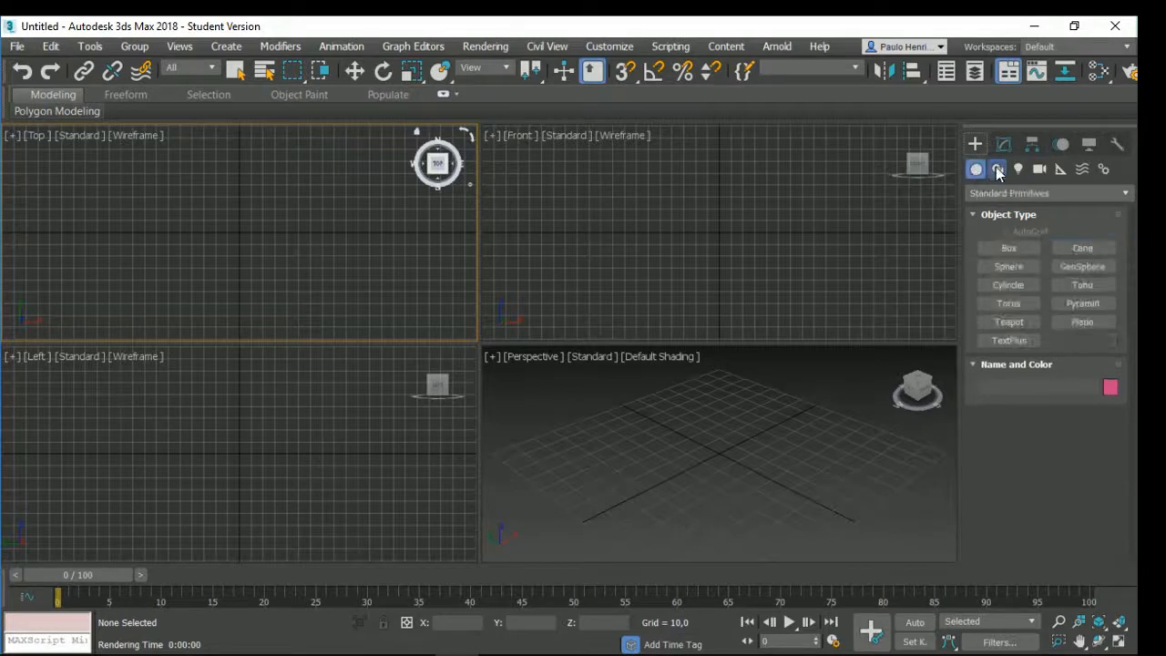
{"action": "left_click", "coordinate": [997, 171]}
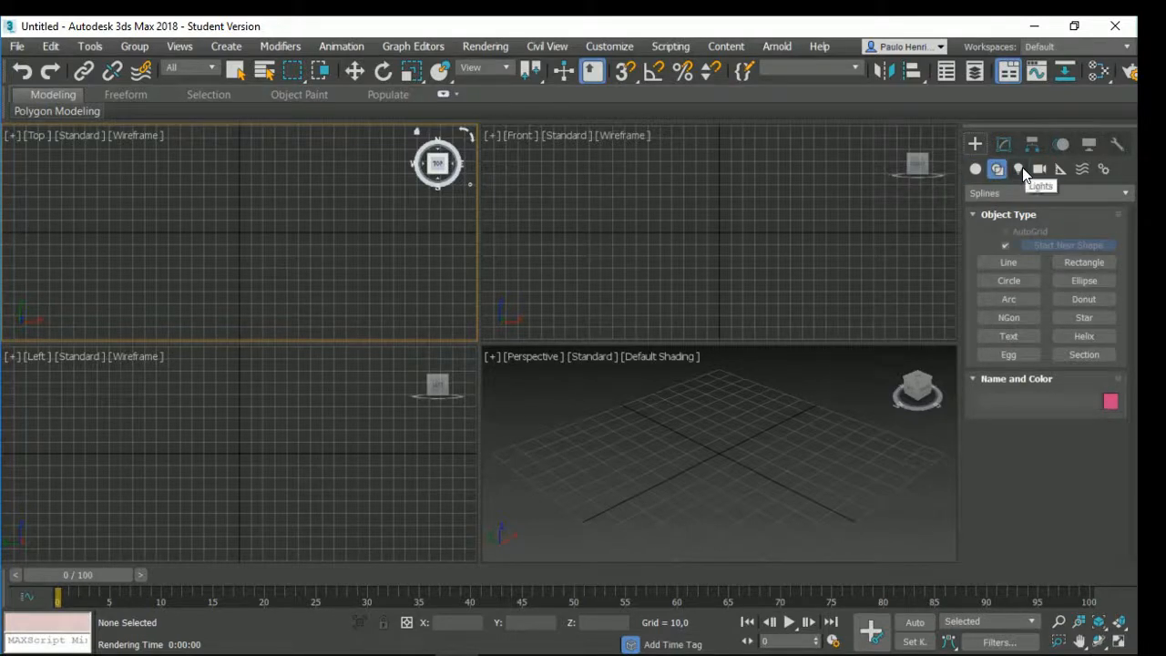
Step: Examine the object types offered for creating Lights, Cameras, Helpers, Space Warps and Systems
{"action": "left_click", "coordinate": [1021, 169]}
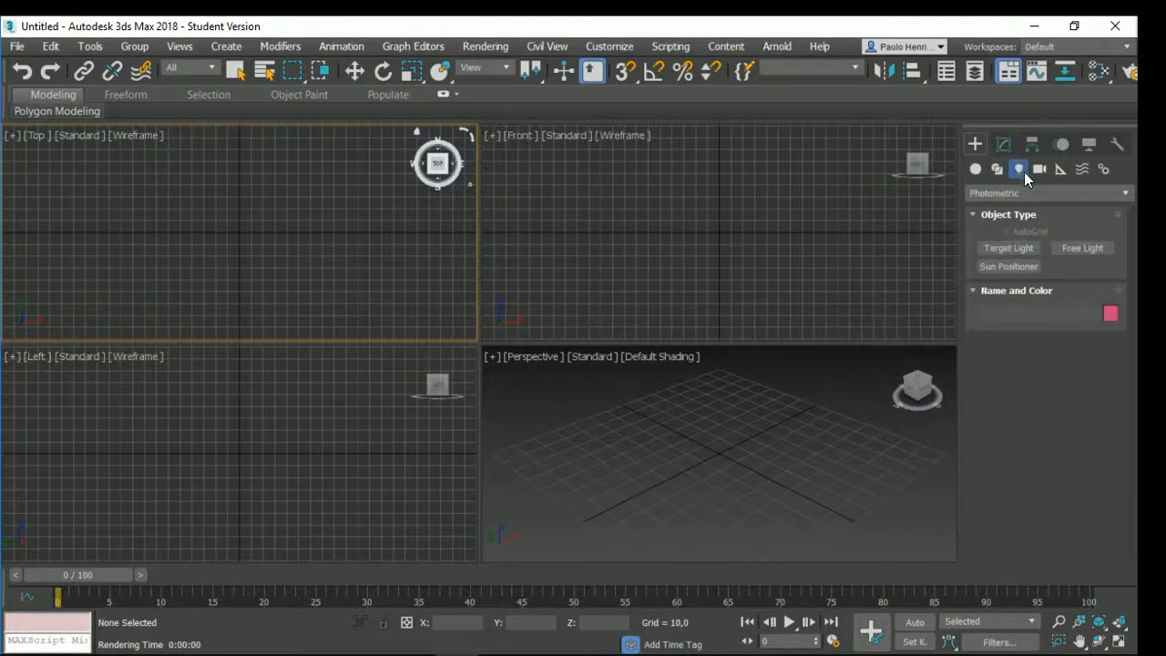
{"action": "left_click", "coordinate": [1038, 172]}
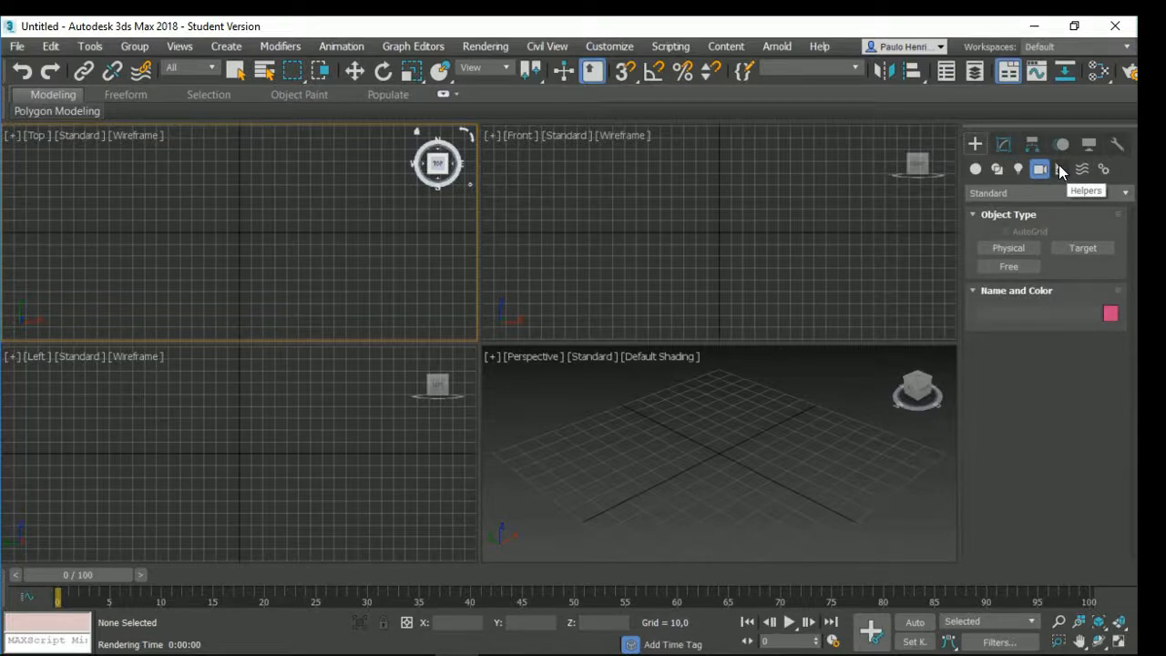
{"action": "left_click", "coordinate": [1060, 169]}
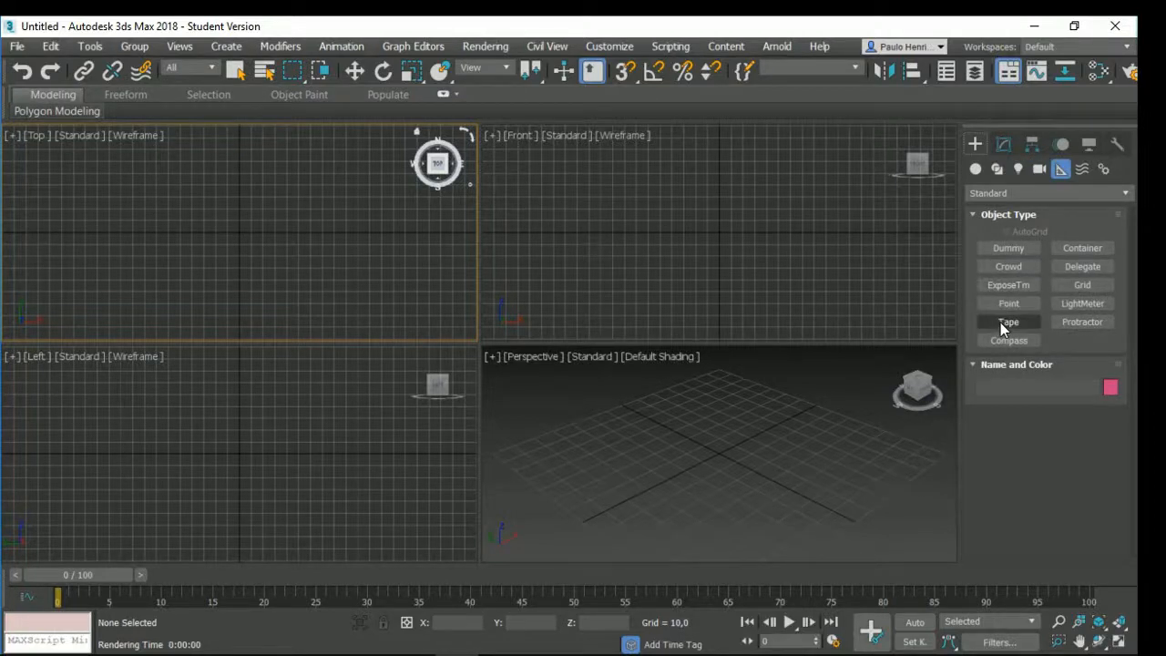
{"action": "left_click", "coordinate": [1082, 172]}
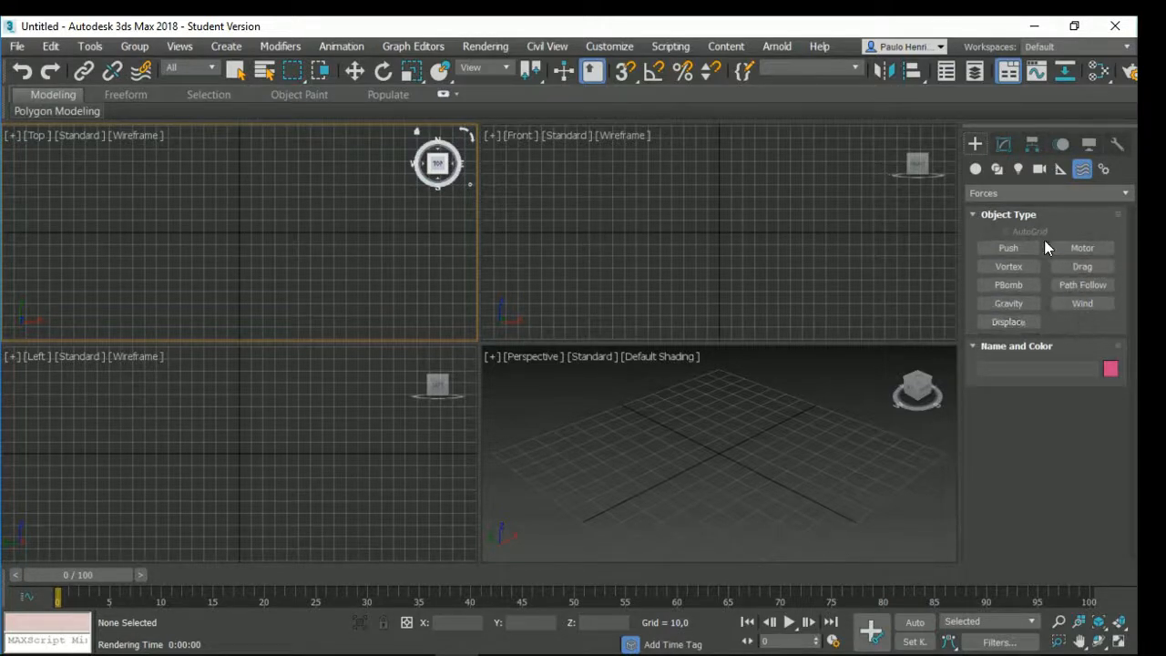
{"action": "left_click", "coordinate": [1103, 170]}
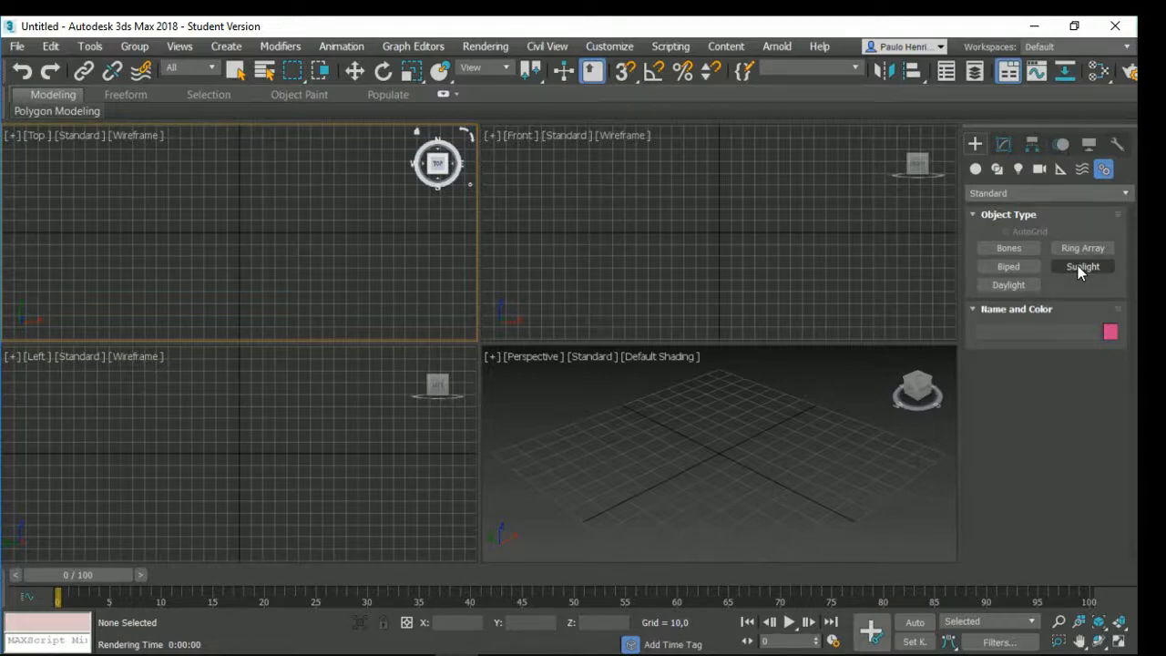
{"action": "left_click", "coordinate": [1010, 266]}
Step: Review the Geometry subcategories, including Compound Objects and AEC Extended with its Foliage plants, and return to Standard Primitives
{"action": "left_click", "coordinate": [976, 169]}
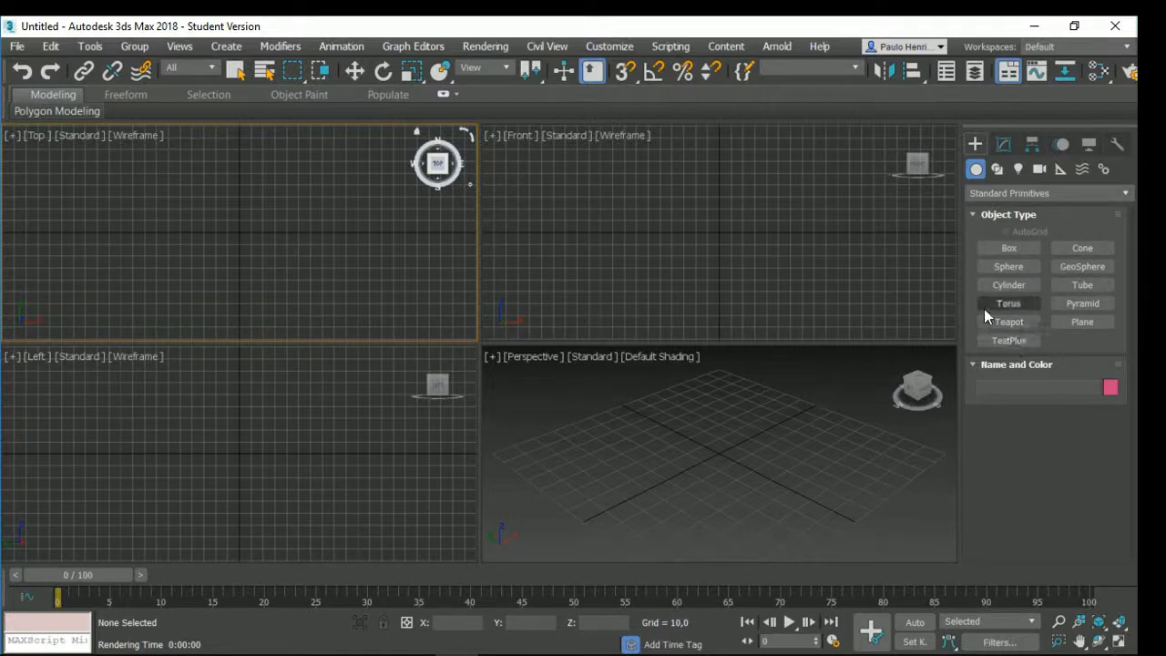
{"action": "left_click", "coordinate": [1087, 196]}
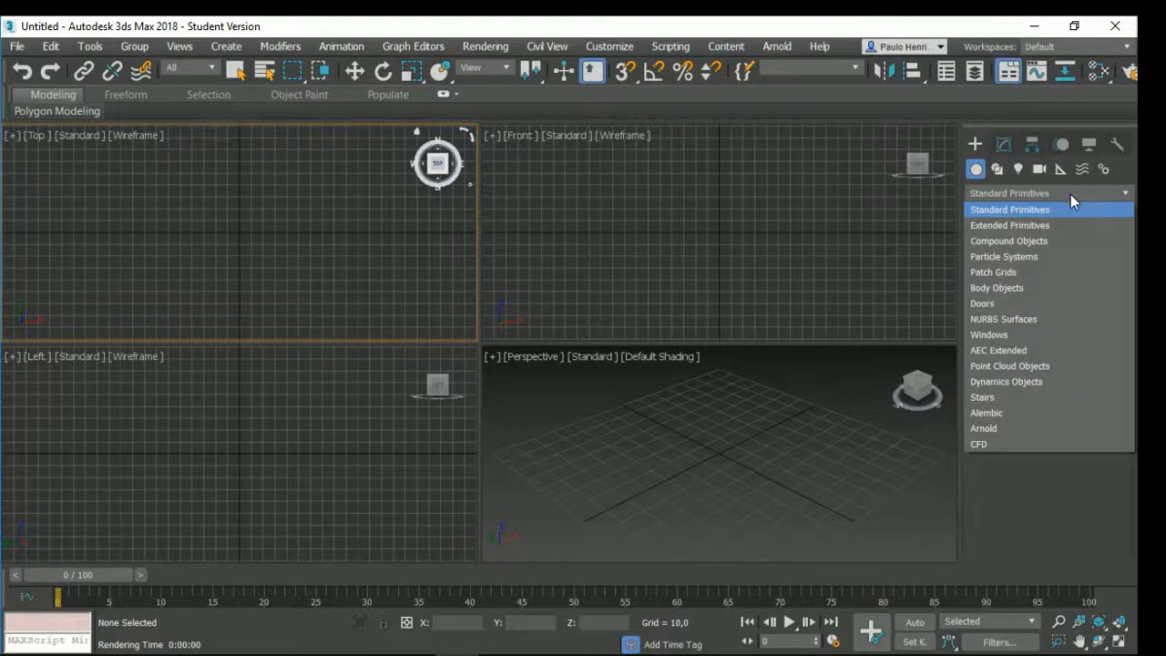
{"action": "left_click", "coordinate": [1005, 240]}
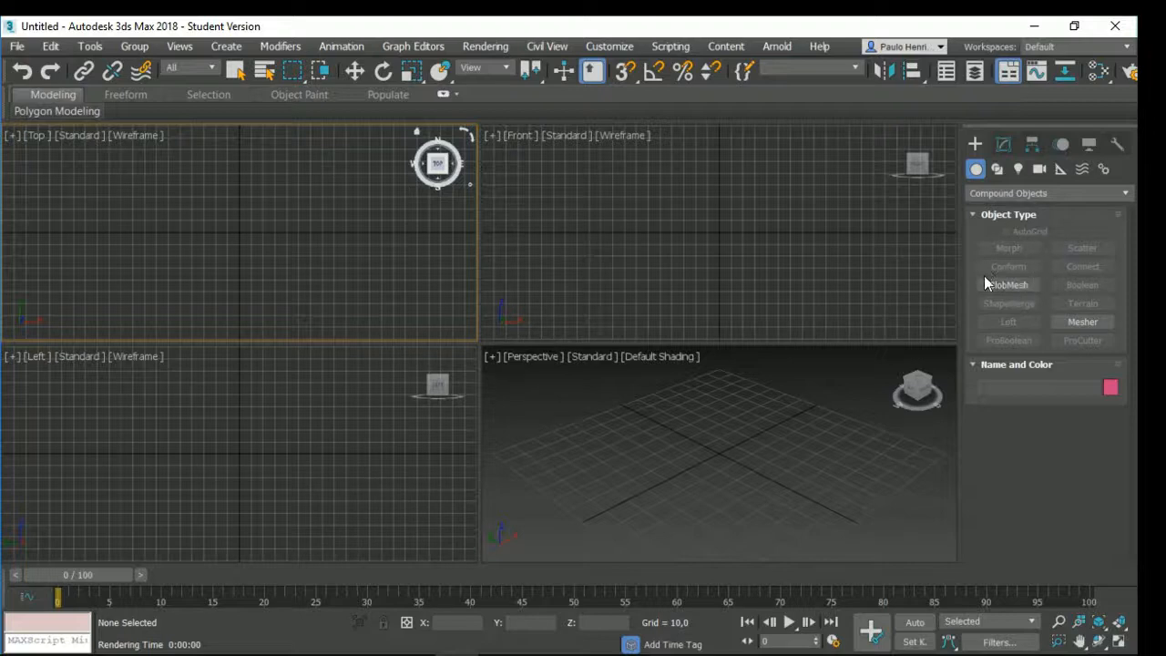
{"action": "left_click", "coordinate": [1064, 194]}
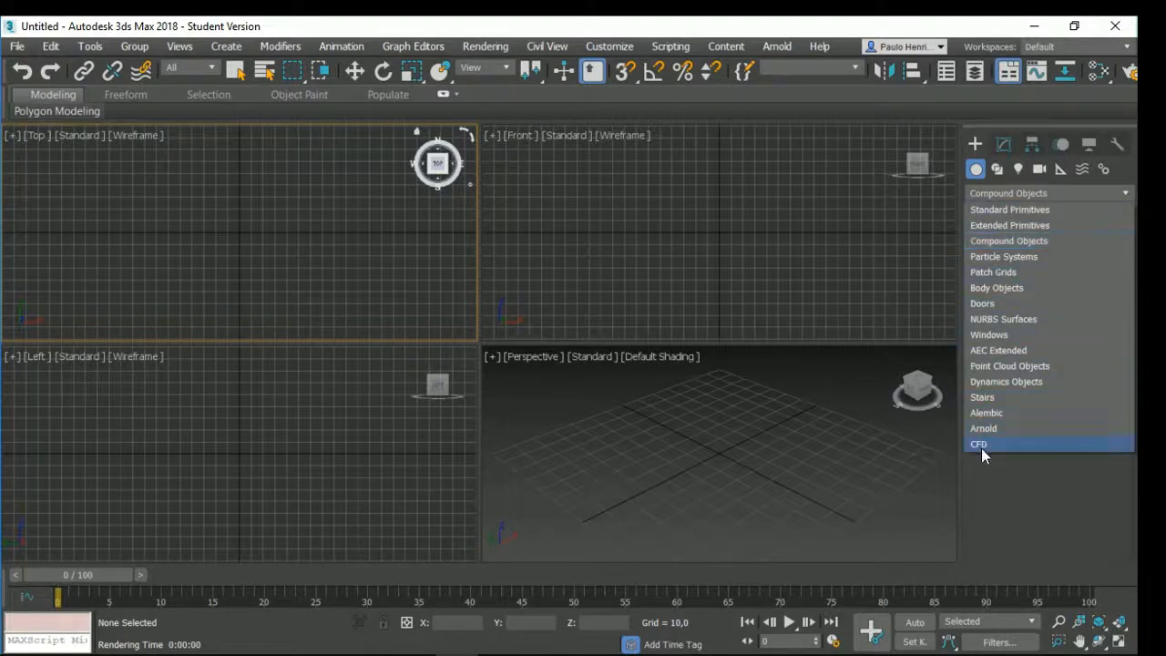
{"action": "left_click", "coordinate": [994, 351]}
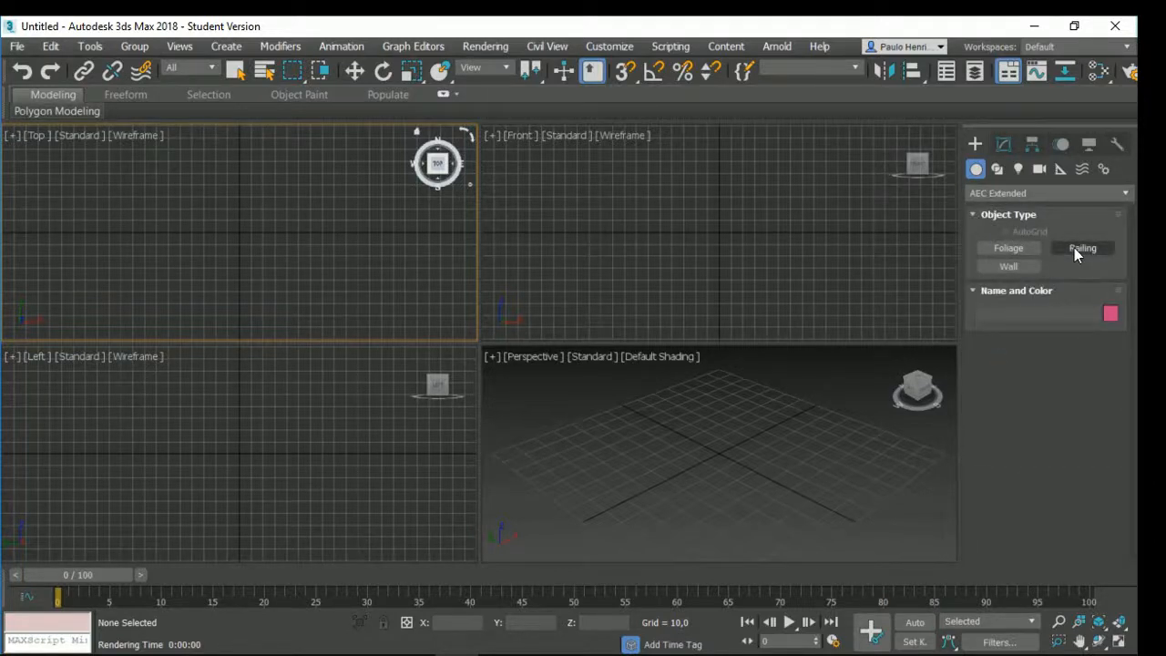
{"action": "left_click", "coordinate": [1015, 248]}
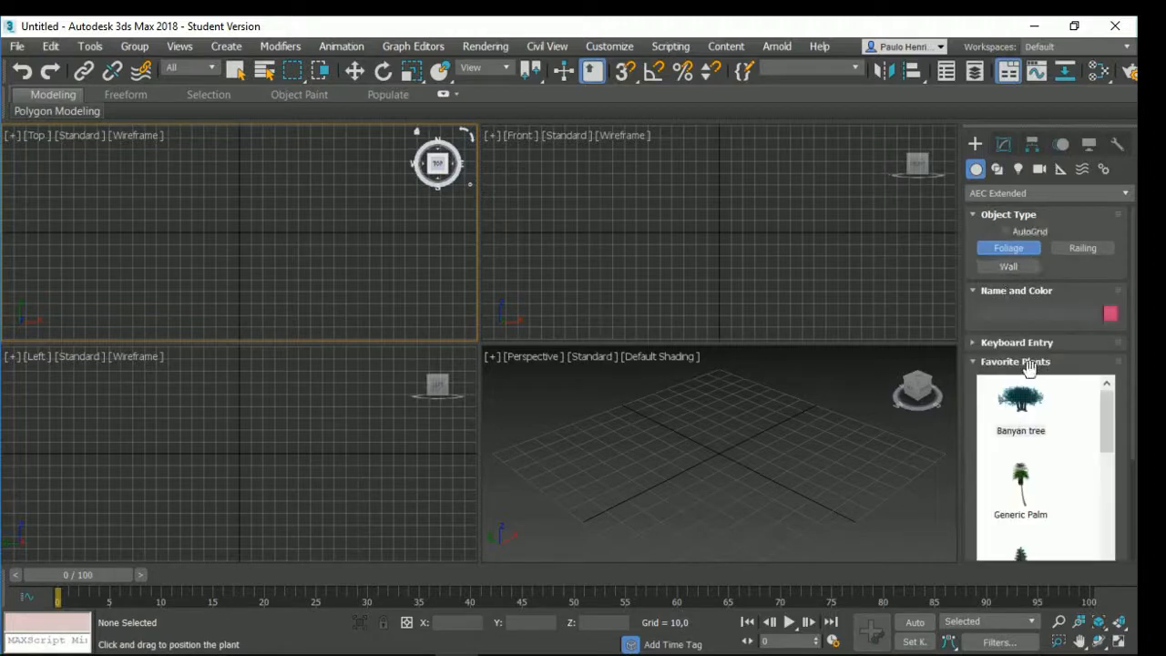
{"action": "left_click", "coordinate": [1034, 193]}
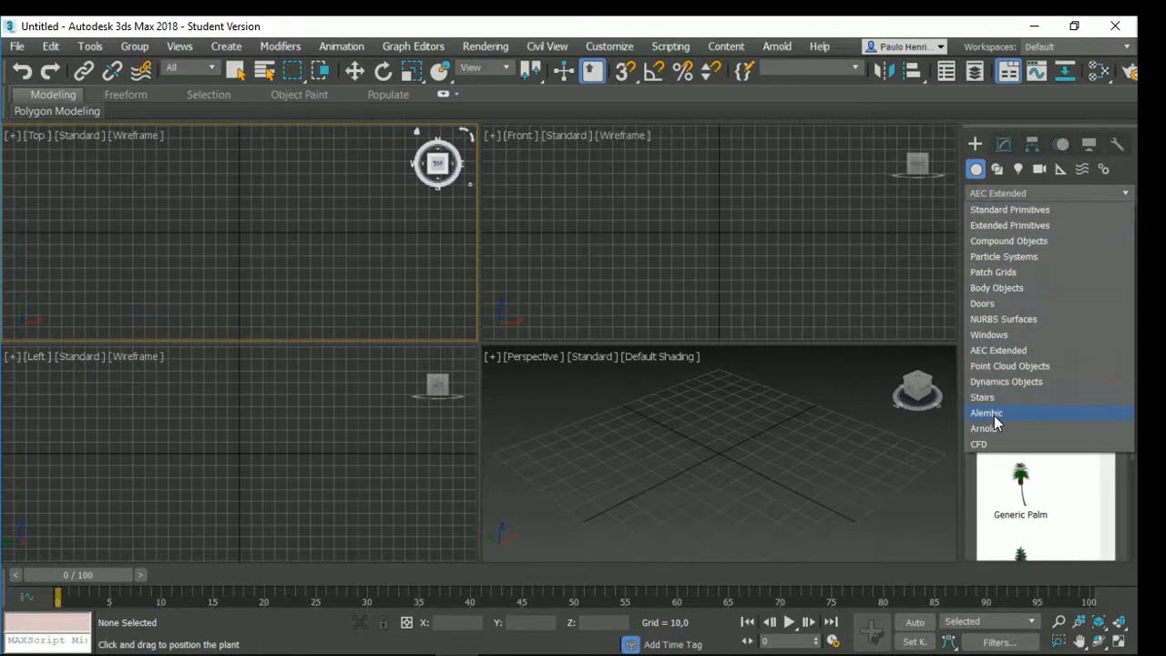
{"action": "left_click", "coordinate": [1018, 211]}
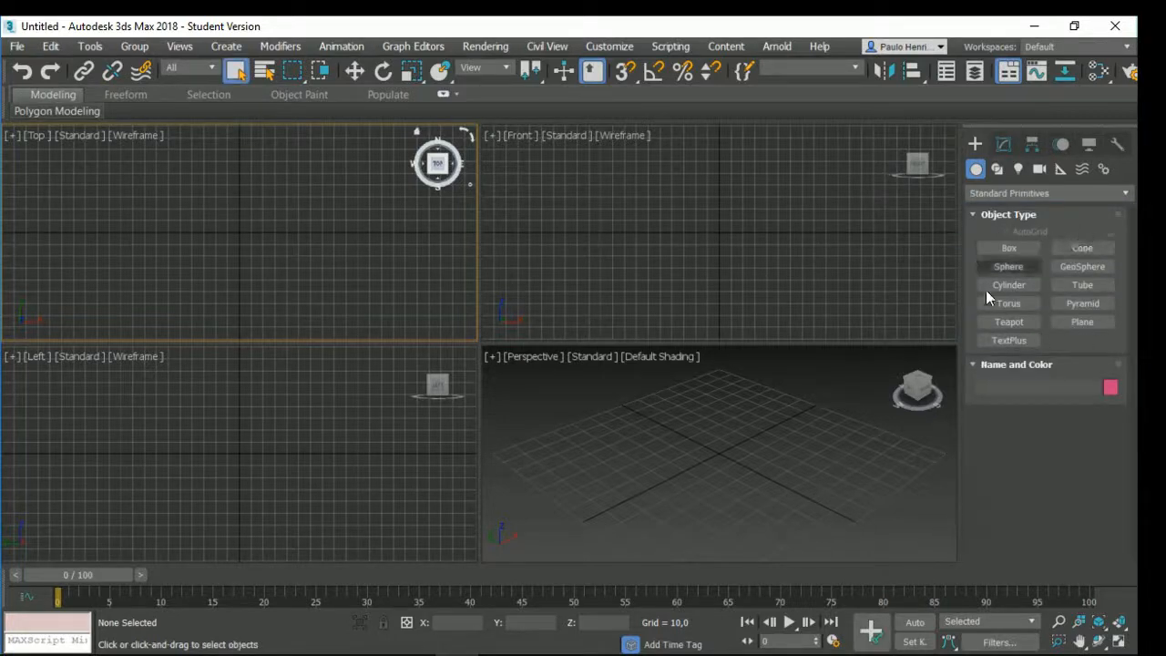
Step: Check which subcategories exist for Shapes and Lights, keeping Splines and Photometric selected
{"action": "left_click", "coordinate": [997, 169]}
{"action": "left_click", "coordinate": [1006, 193]}
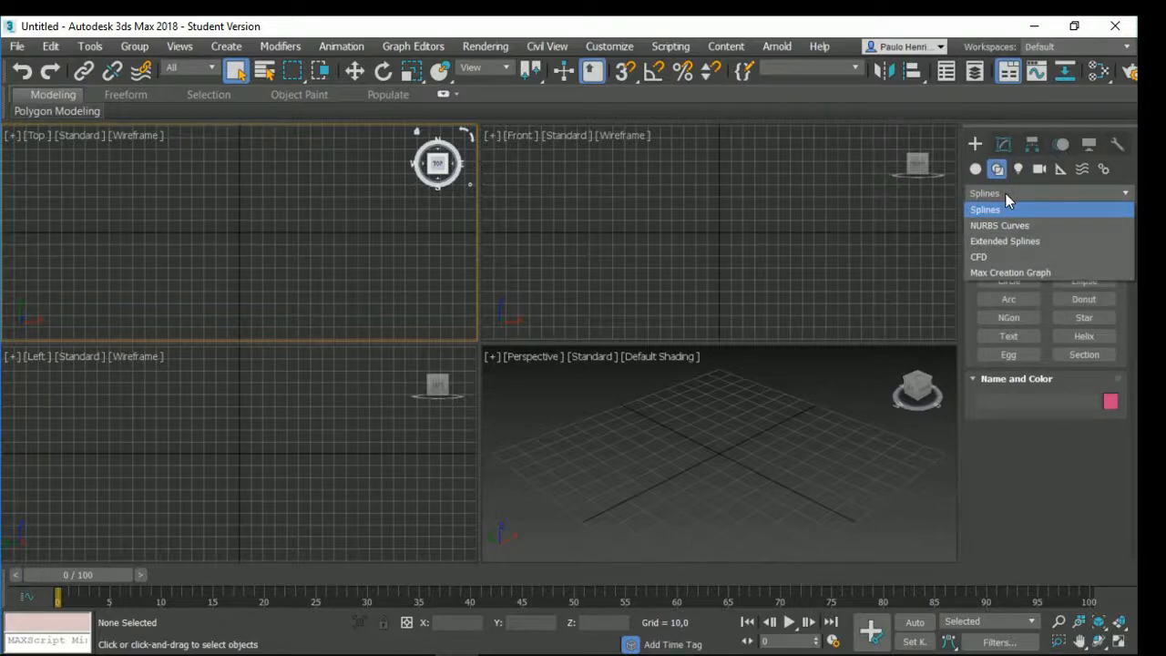
{"action": "left_click", "coordinate": [1006, 193]}
{"action": "left_click", "coordinate": [1015, 170]}
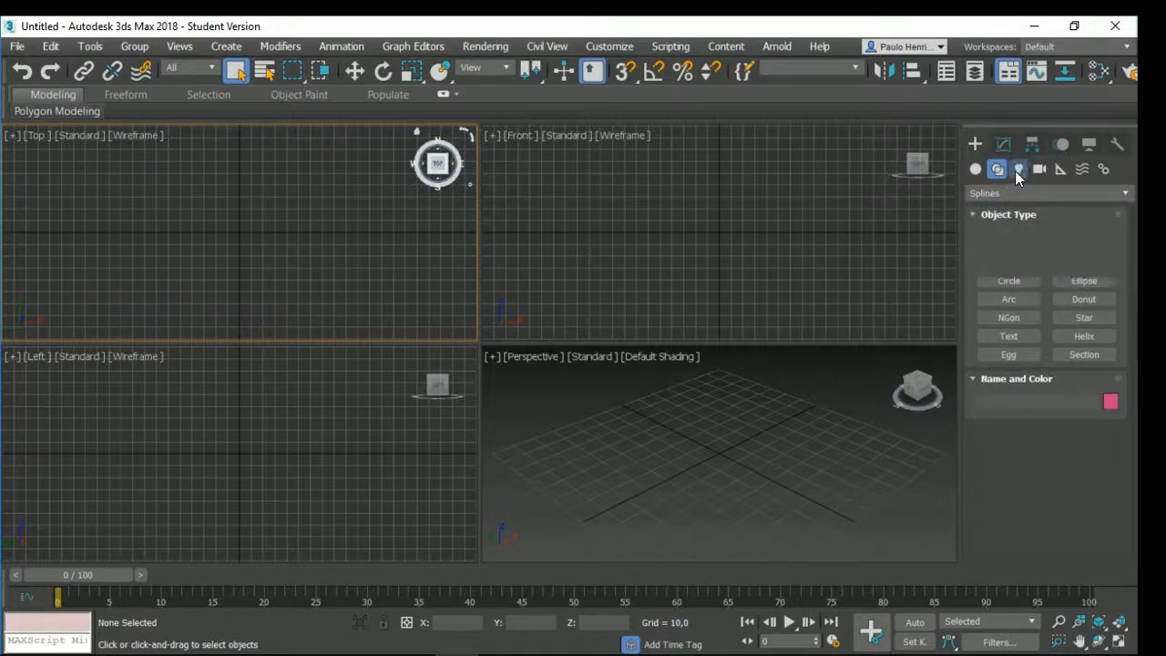
{"action": "left_click", "coordinate": [1018, 193]}
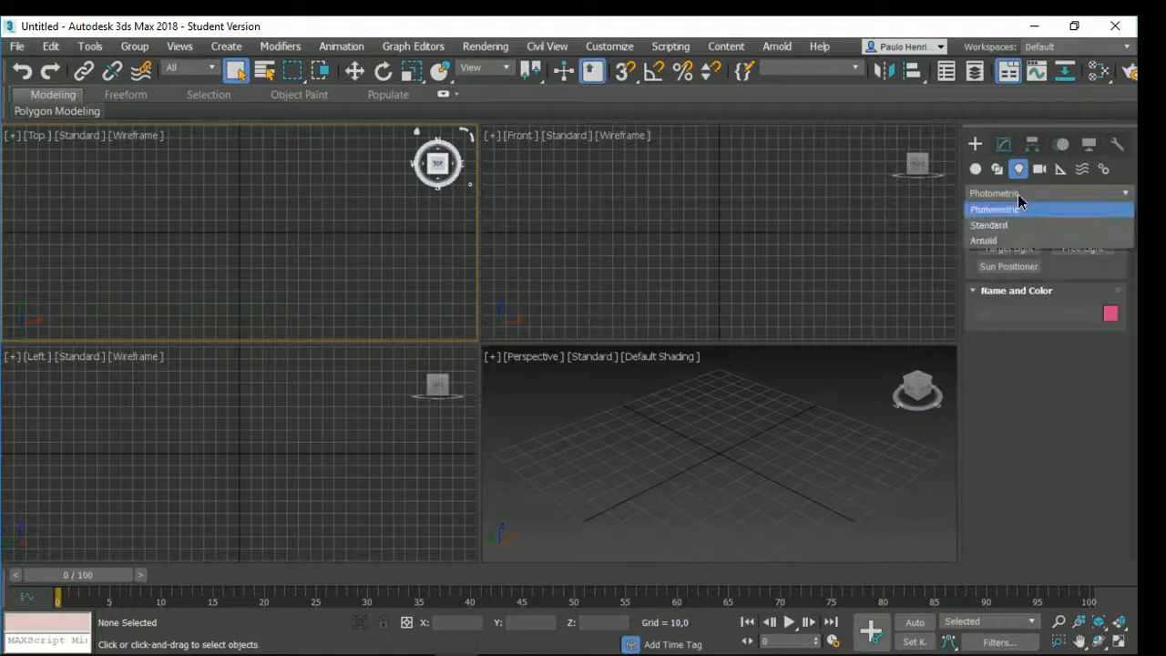
{"action": "left_click", "coordinate": [1018, 194]}
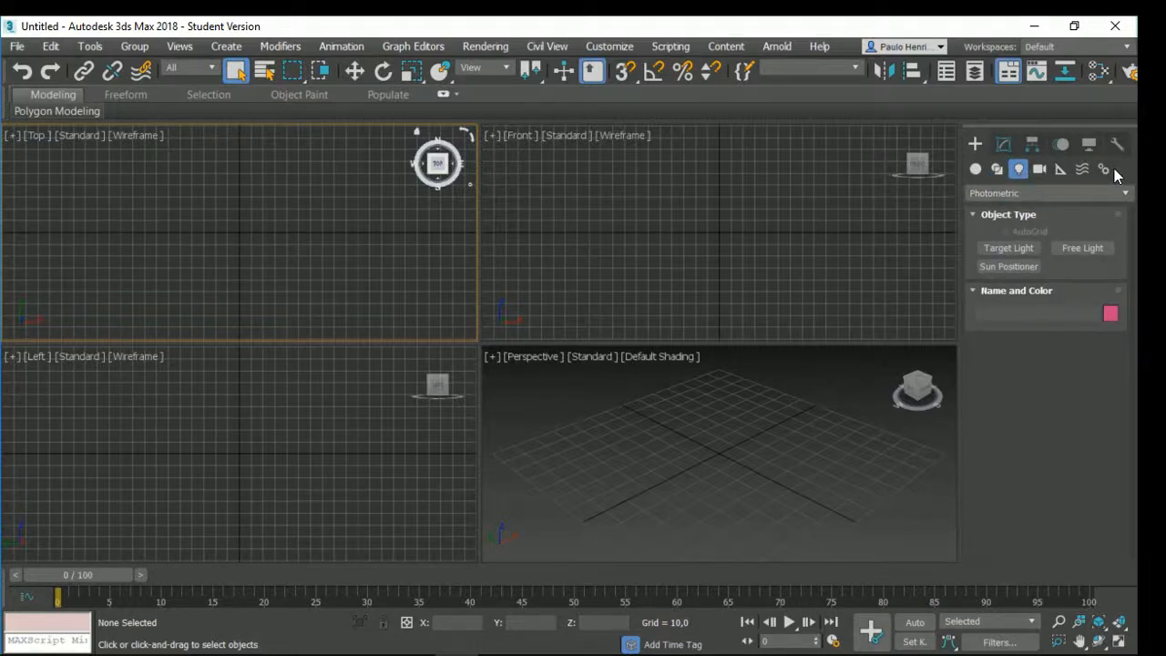
Step: Start the Box primitive and collapse its Name and Color and Creation Method rollouts to review the remaining parameters
{"action": "left_click", "coordinate": [976, 169]}
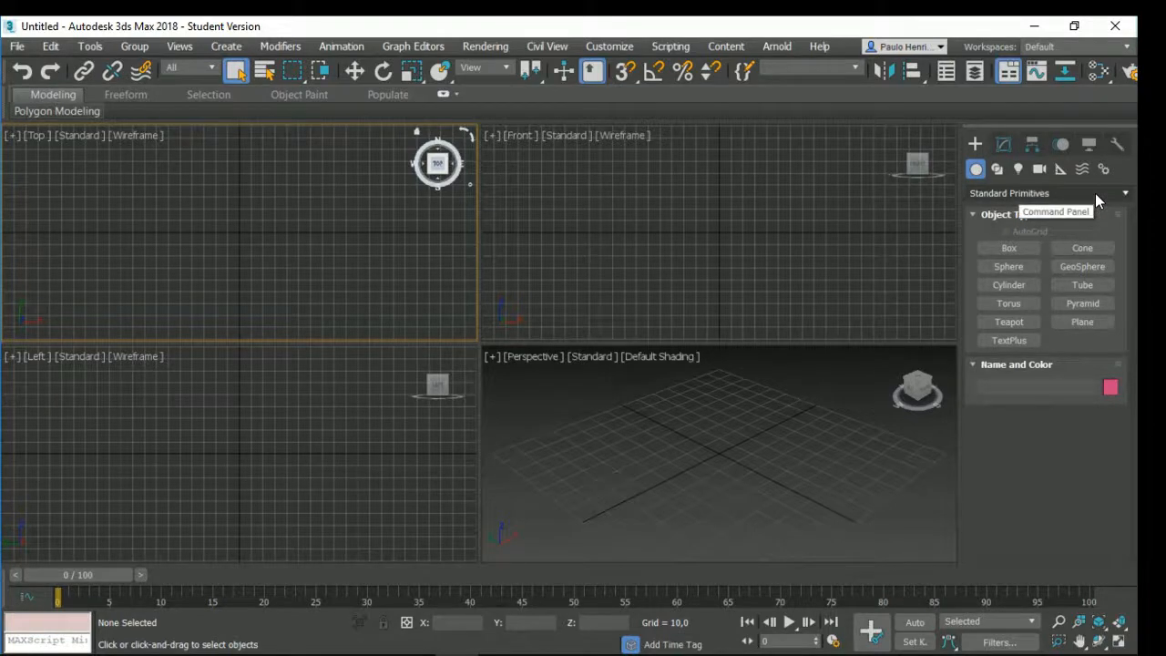
{"action": "left_click", "coordinate": [1009, 249]}
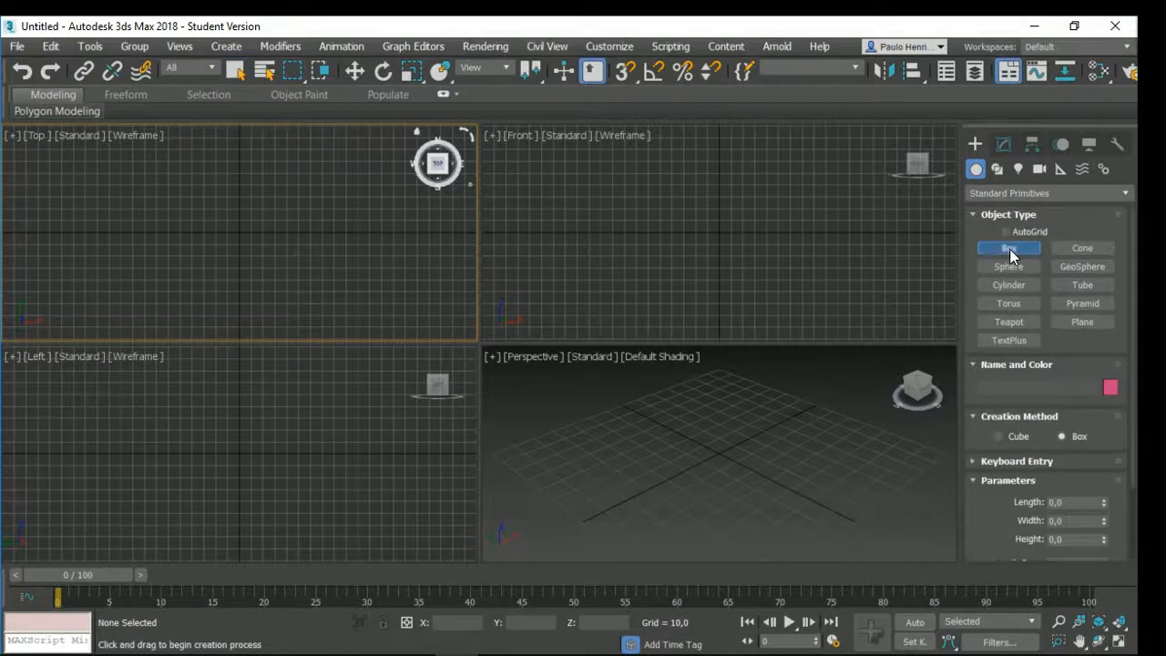
{"action": "mouse_move", "coordinate": [982, 521]}
{"action": "left_mouse_down"}
{"action": "mouse_move", "coordinate": [986, 433]}
{"action": "mouse_move", "coordinate": [988, 530]}
{"action": "mouse_move", "coordinate": [984, 330]}
{"action": "mouse_move", "coordinate": [982, 513]}
{"action": "left_mouse_up"}
{"action": "left_click", "coordinate": [973, 363]}
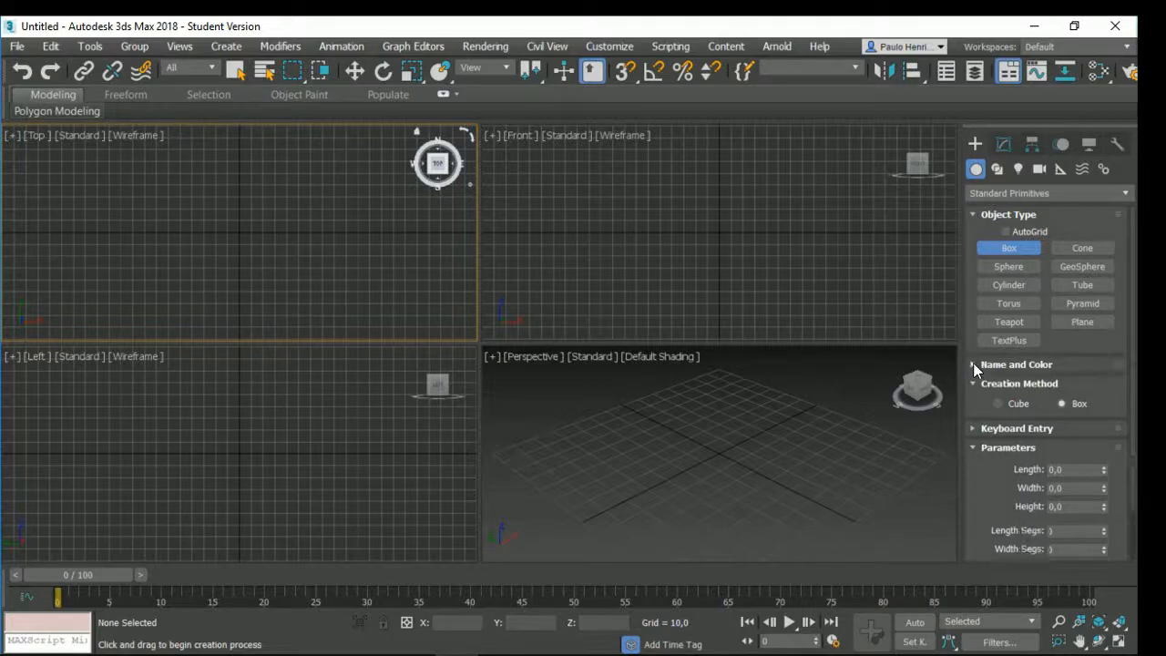
{"action": "left_click", "coordinate": [973, 386]}
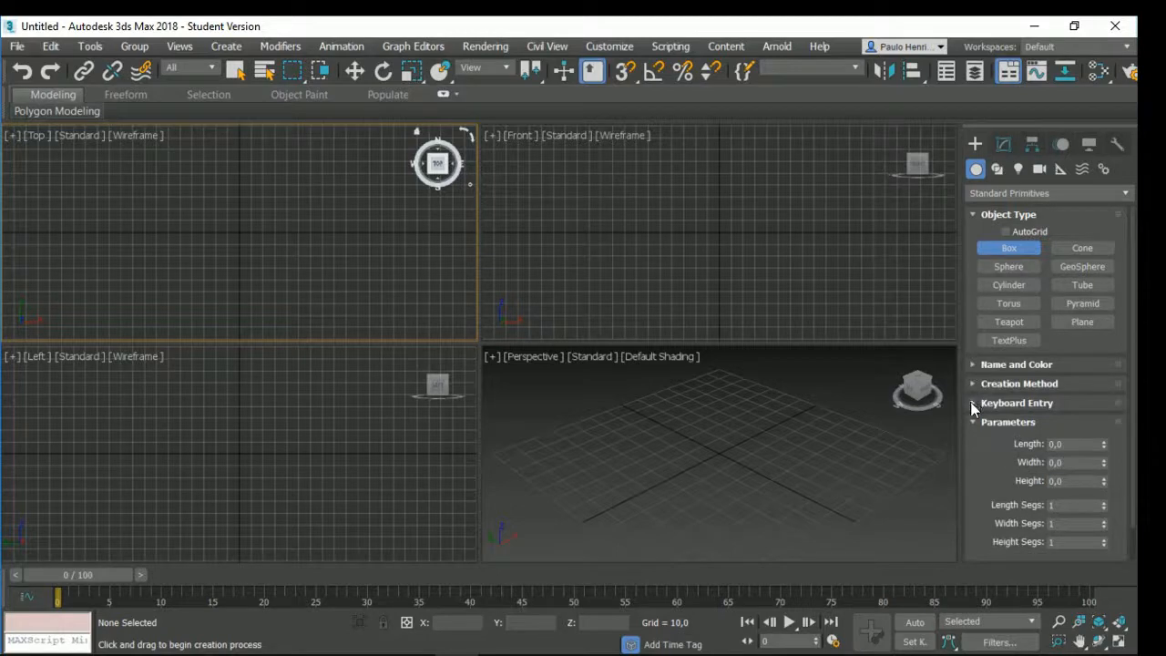
{"action": "mouse_move", "coordinate": [981, 487]}
{"action": "left_mouse_down"}
{"action": "mouse_move", "coordinate": [987, 344]}
{"action": "mouse_move", "coordinate": [975, 500]}
{"action": "left_mouse_up"}
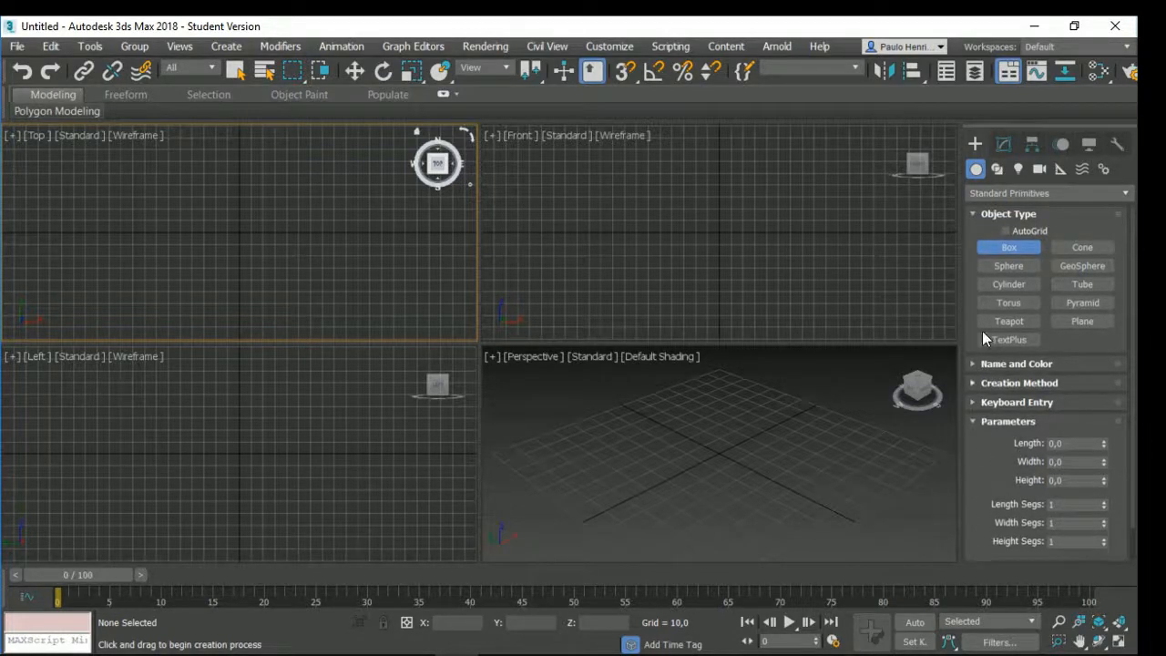
Step: Switch the Lights category to Standard lights and choose the Omni light to show its settings
{"action": "left_click", "coordinate": [1019, 168]}
{"action": "left_click", "coordinate": [1030, 193]}
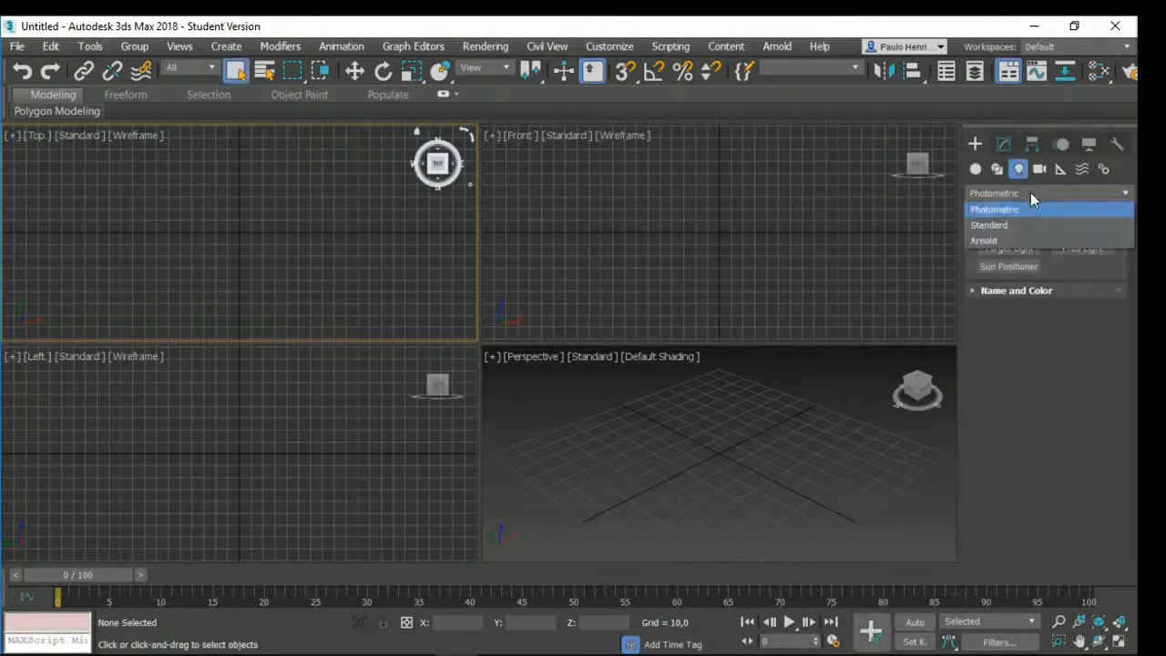
{"action": "left_click", "coordinate": [991, 227]}
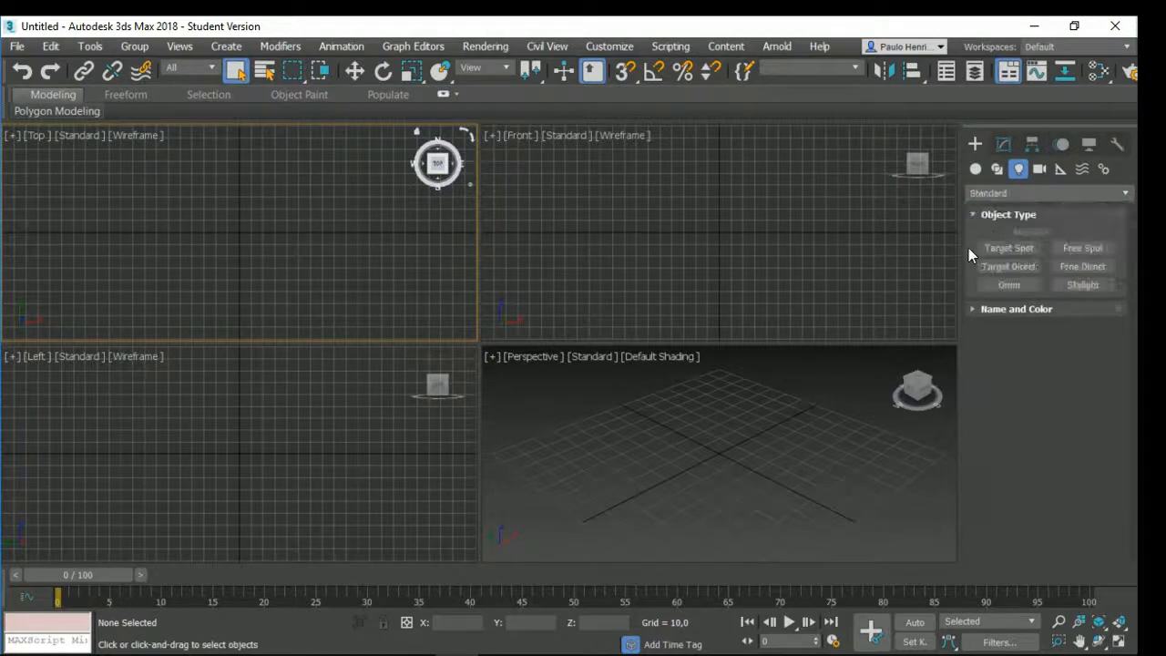
{"action": "left_click", "coordinate": [998, 285]}
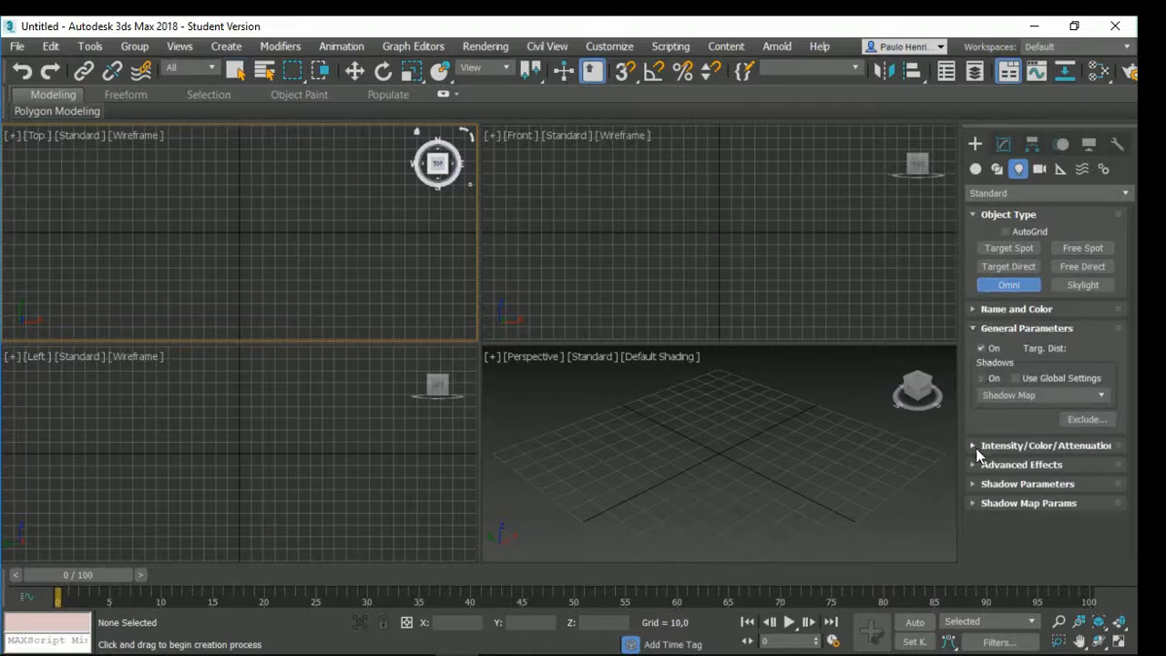
Step: Examine the Omni light's shadow, advanced effects and intensity/attenuation settings, and return to the Standard Primitives of Geometry
{"action": "left_click", "coordinate": [973, 502]}
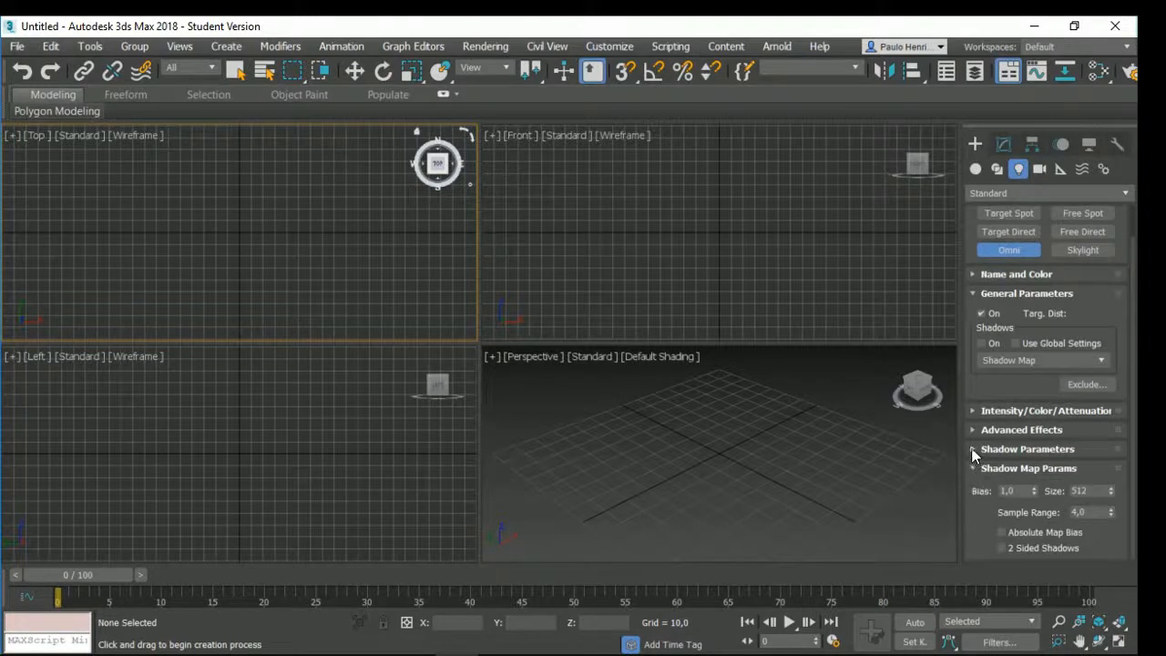
{"action": "left_click", "coordinate": [973, 449]}
{"action": "left_click", "coordinate": [977, 355]}
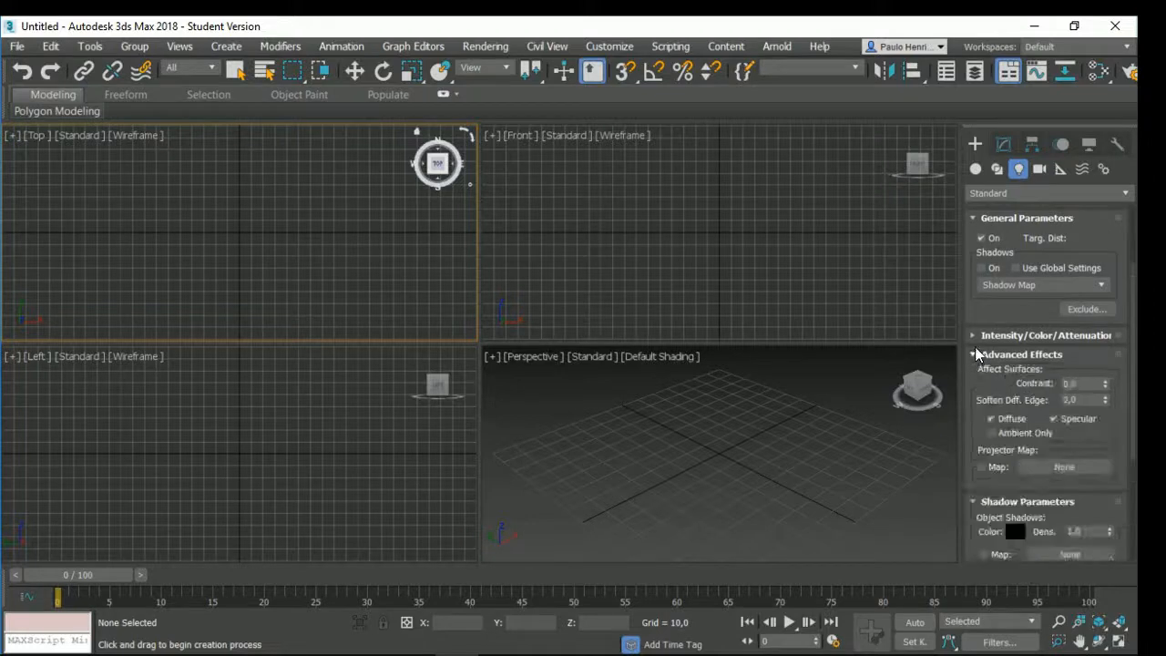
{"action": "left_click", "coordinate": [974, 338]}
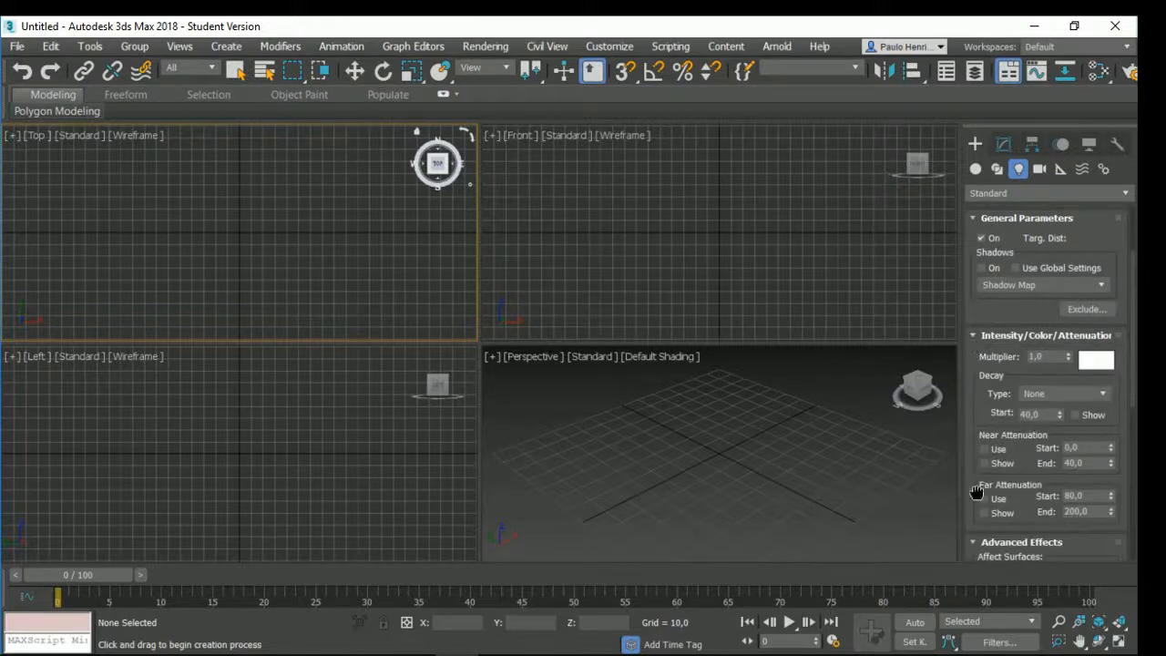
{"action": "left_click_drag", "start_coordinate": [977, 492], "coordinate": [977, 243]}
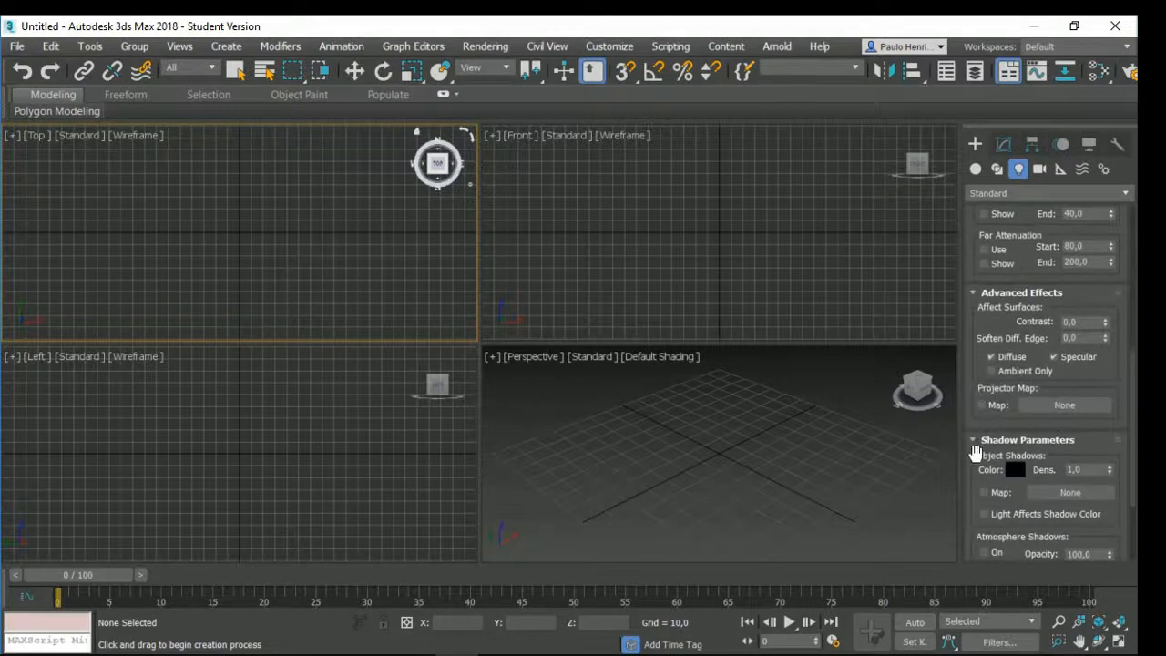
{"action": "left_click_drag", "start_coordinate": [975, 467], "coordinate": [965, 570]}
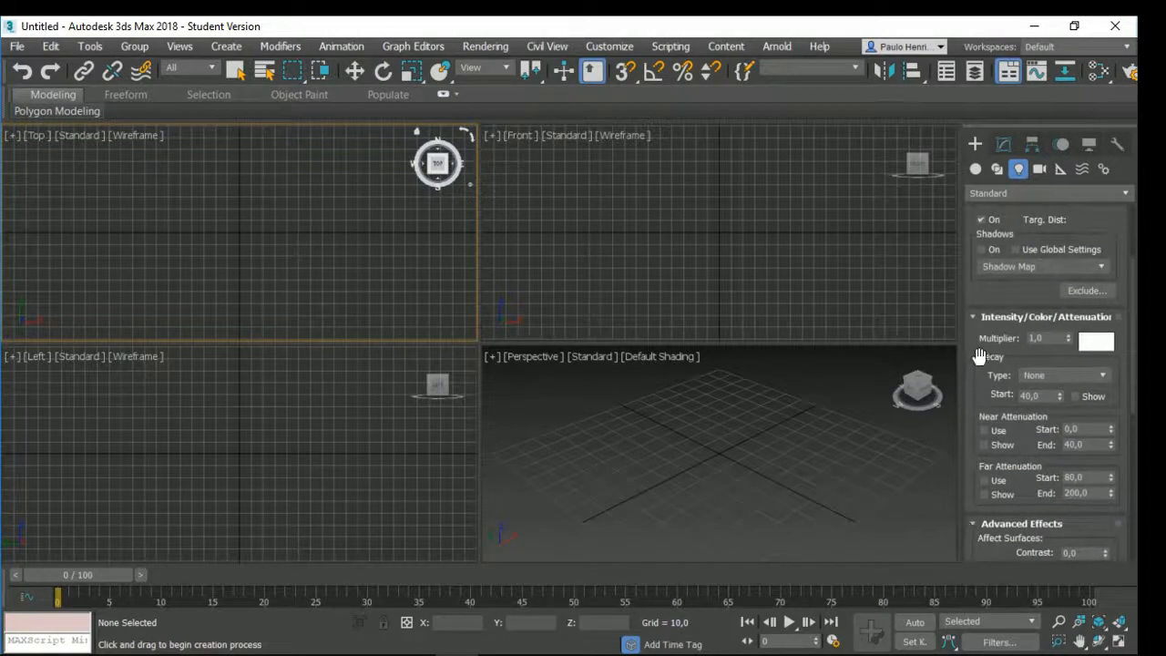
{"action": "left_click_drag", "start_coordinate": [980, 356], "coordinate": [980, 544]}
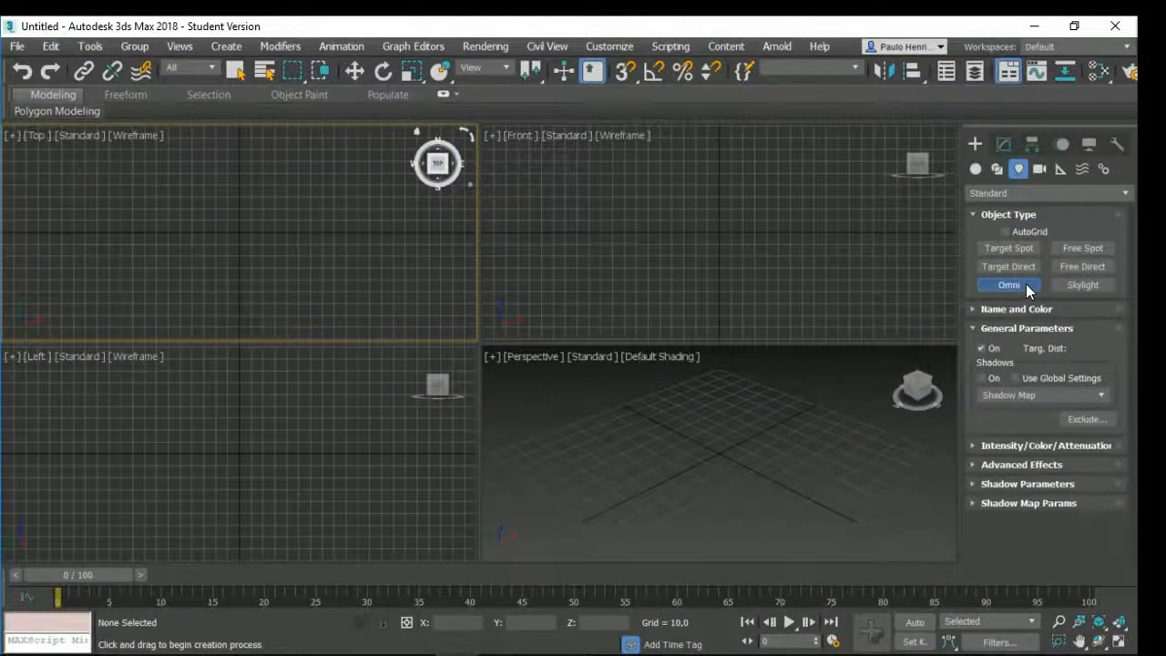
{"action": "left_click", "coordinate": [976, 170]}
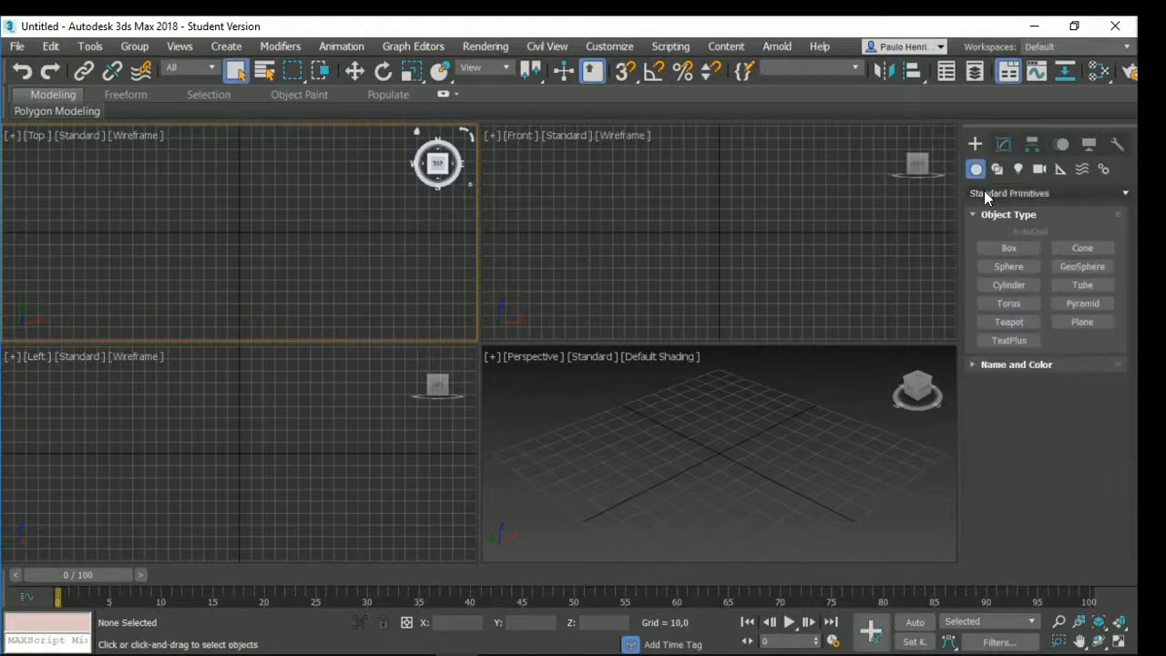
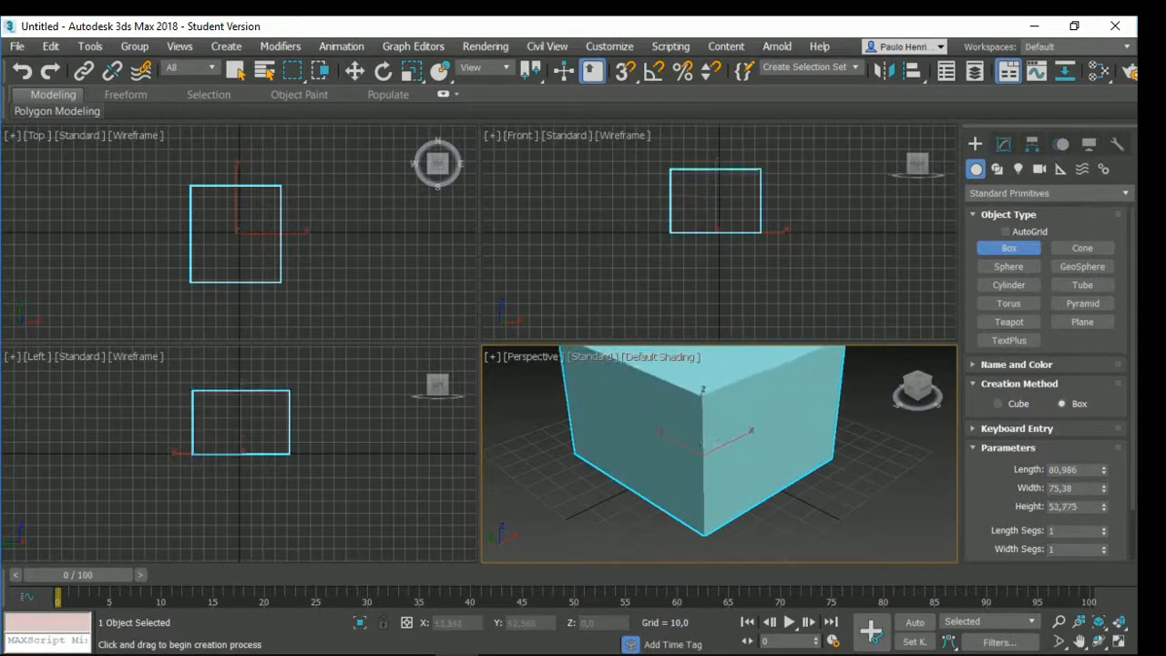
Step: Delete the light blue box from the scene
{"action": "scroll", "coordinate": [675, 473], "scroll_direction": "down", "scroll_amount": 3}
{"action": "middle_click_drag", "start_coordinate": [680, 467], "coordinate": [687, 443]}
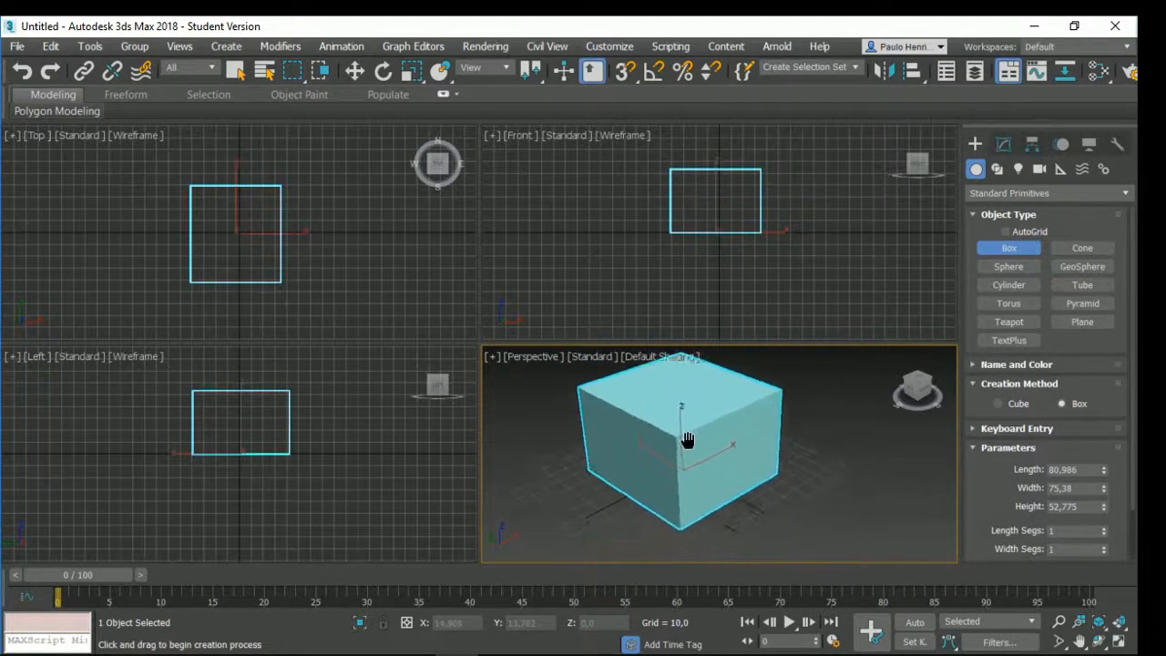
{"action": "key", "text": "Delete"}
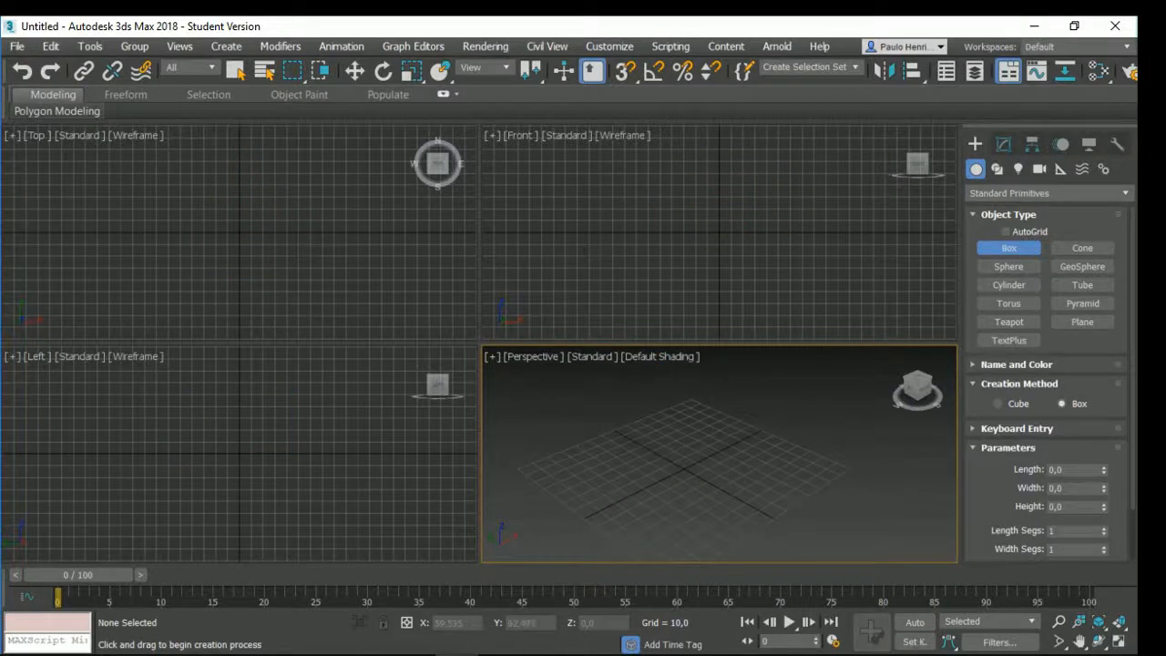
Step: Draw a box about 100 long, 97 wide and 53 high around the center of the grid
{"action": "left_click_drag", "start_coordinate": [309, 167], "coordinate": [192, 288]}
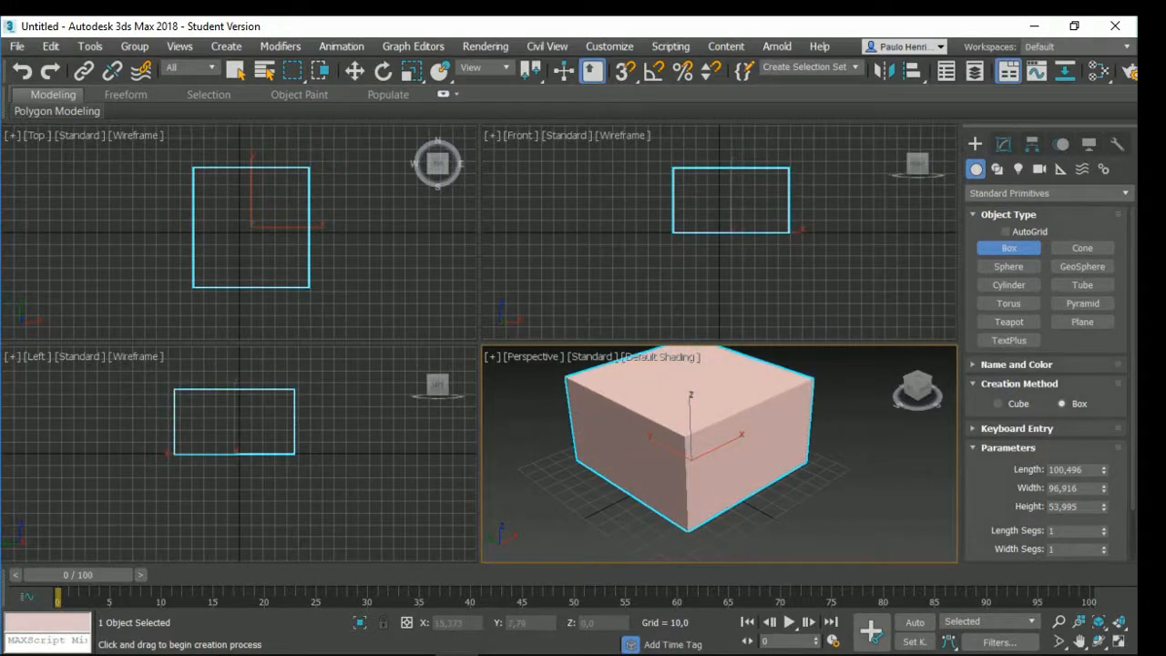
{"action": "left_click", "coordinate": [693, 454]}
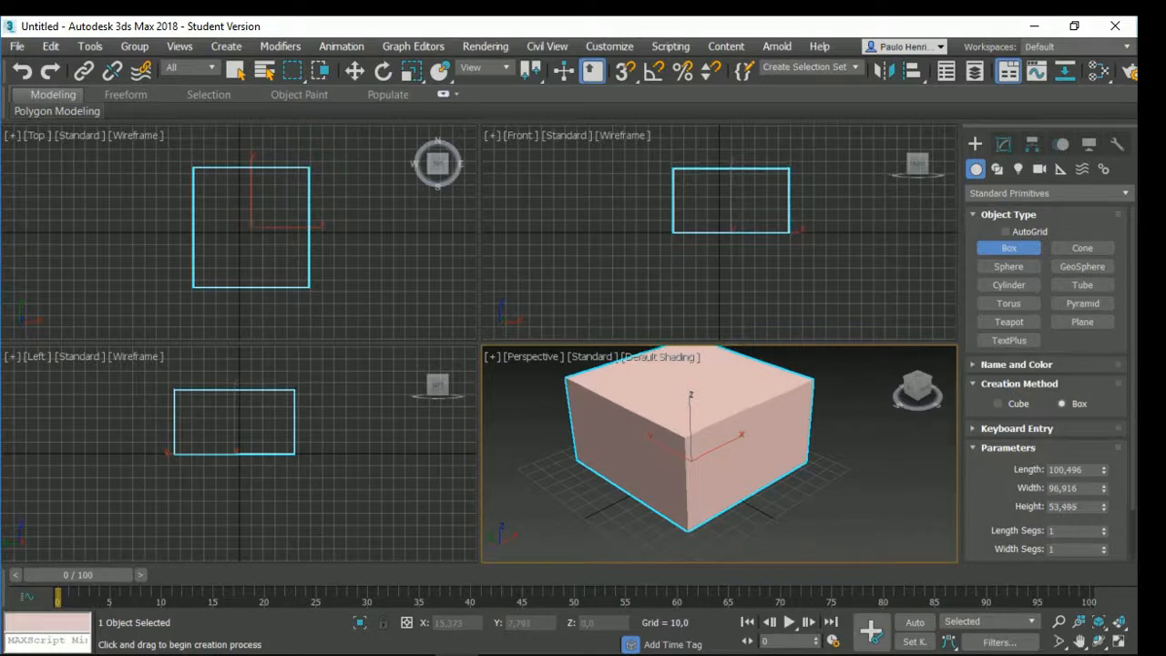
{"action": "middle_click_drag", "start_coordinate": [694, 455], "coordinate": [680, 476]}
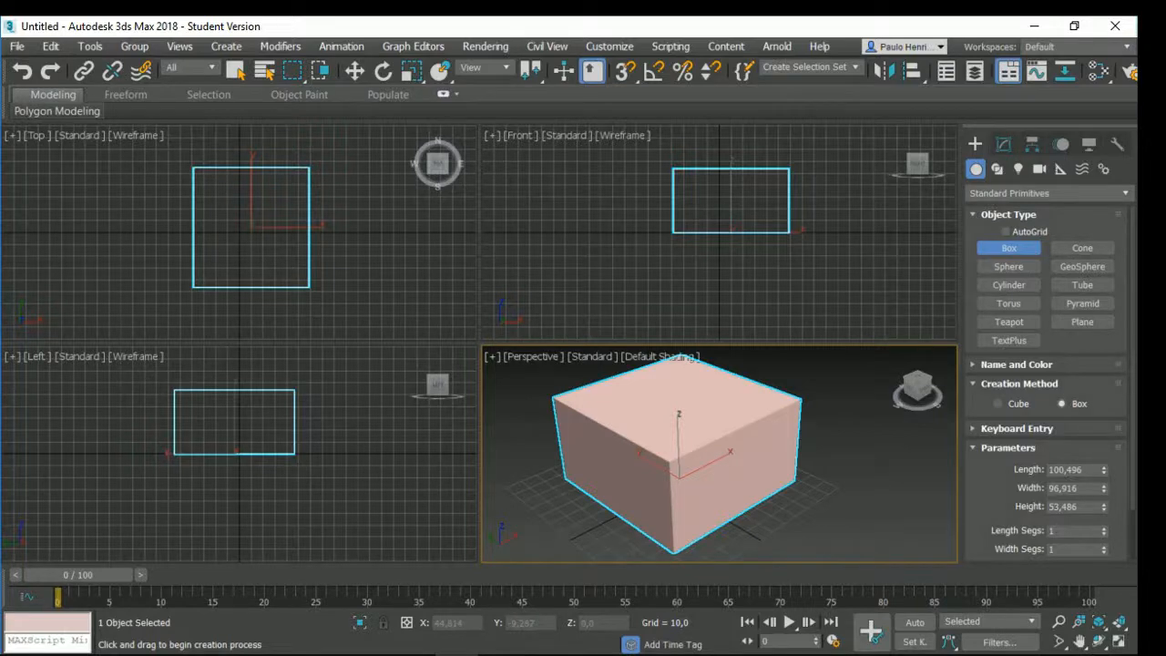
Step: Draw four smaller boxes overlapping the large one in the Perspective viewport and end the Box command
{"action": "left_click_drag", "start_coordinate": [732, 433], "coordinate": [676, 522]}
{"action": "left_click", "coordinate": [694, 435]}
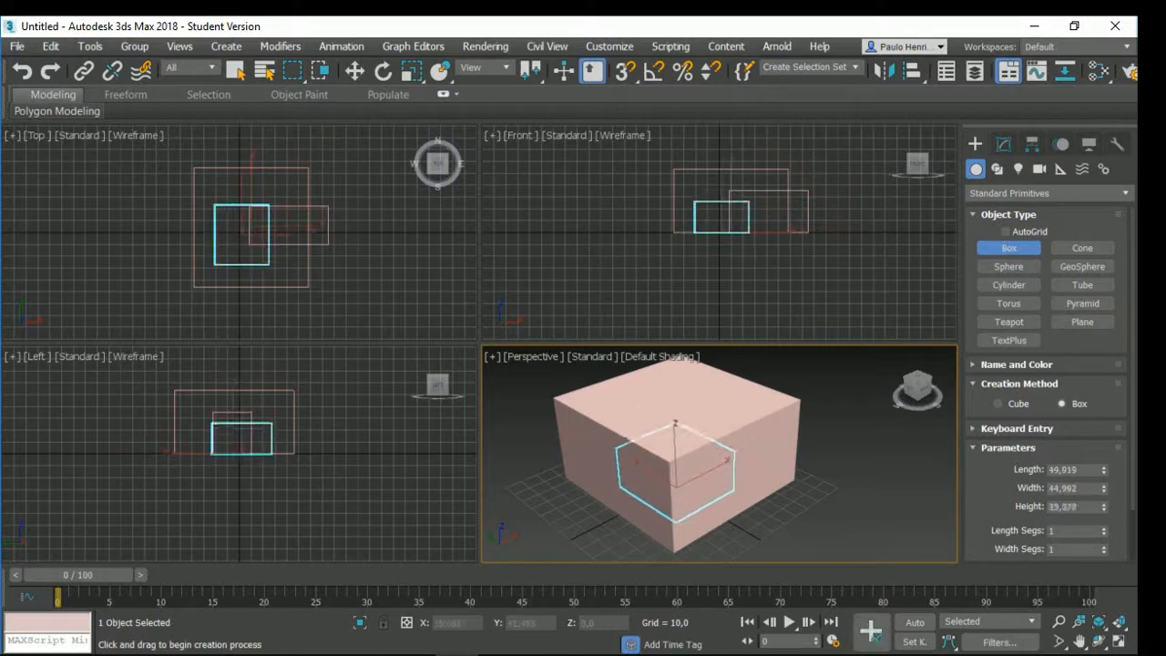
{"action": "left_click", "coordinate": [677, 447]}
{"action": "left_click_drag", "start_coordinate": [740, 392], "coordinate": [721, 452]}
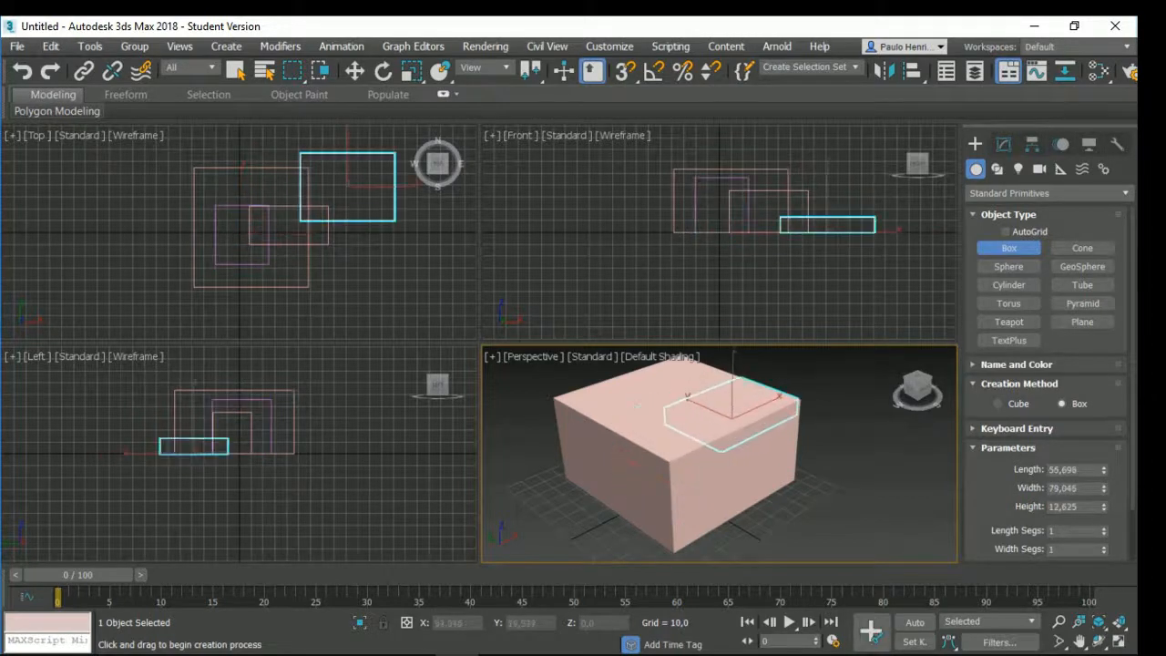
{"action": "left_click_drag", "start_coordinate": [603, 433], "coordinate": [616, 484]}
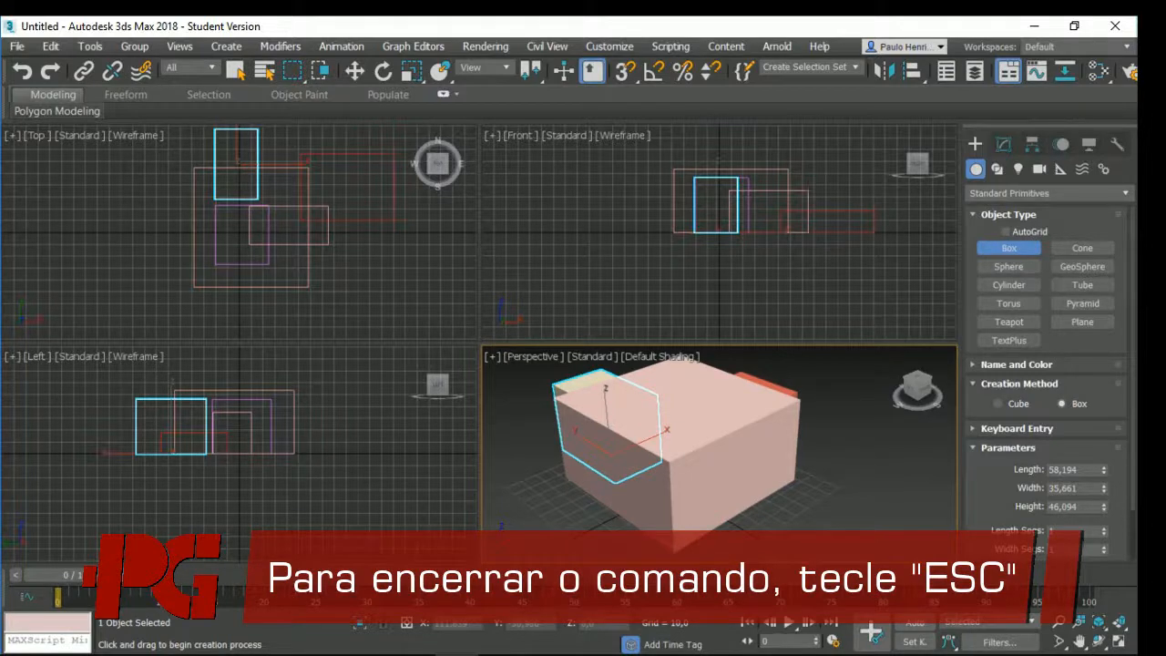
{"action": "key", "text": "Escape"}
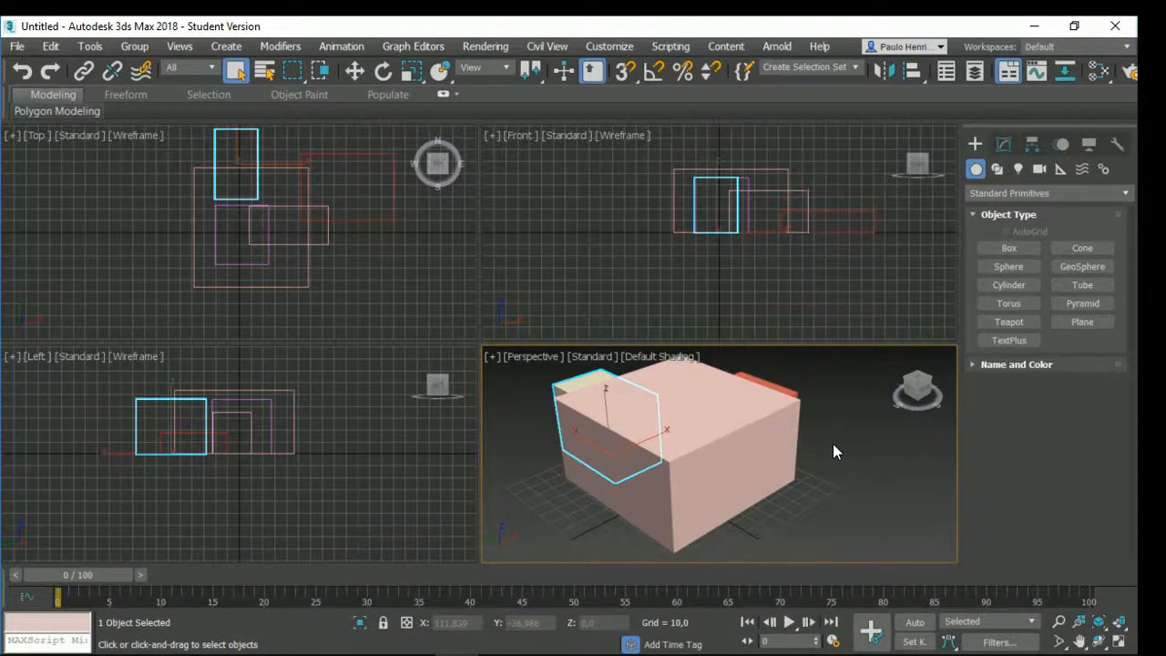
Step: Delete all five boxes one at a time, beginning with the large pink one
{"action": "left_click", "coordinate": [830, 456]}
{"action": "left_click", "coordinate": [732, 463]}
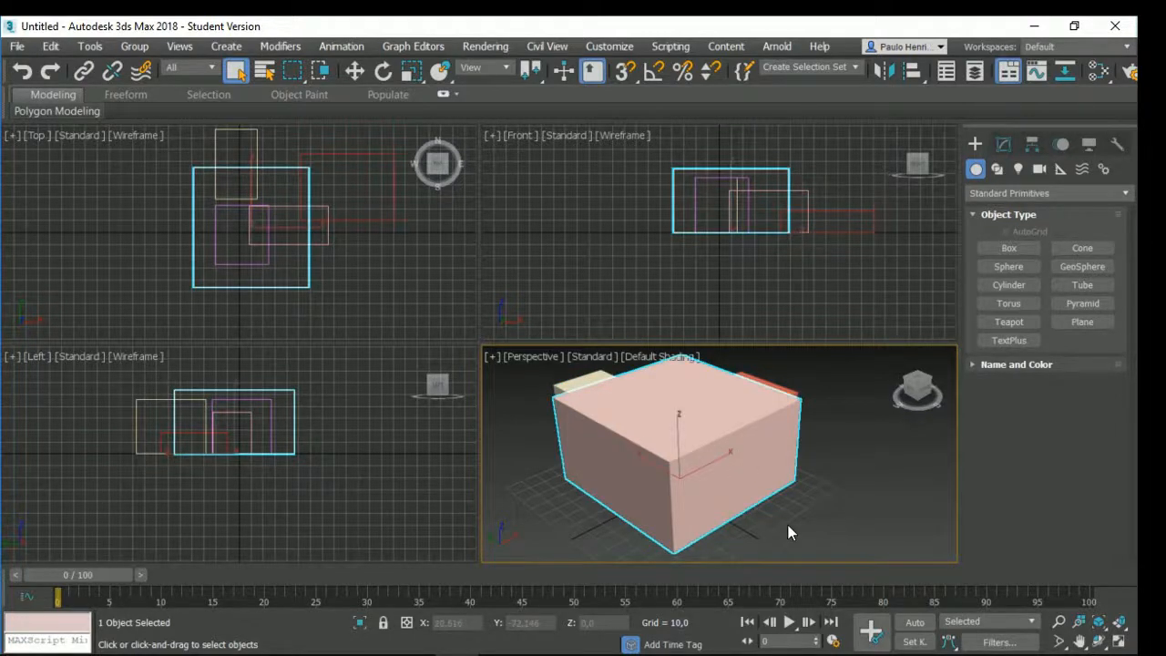
{"action": "key", "text": "Delete"}
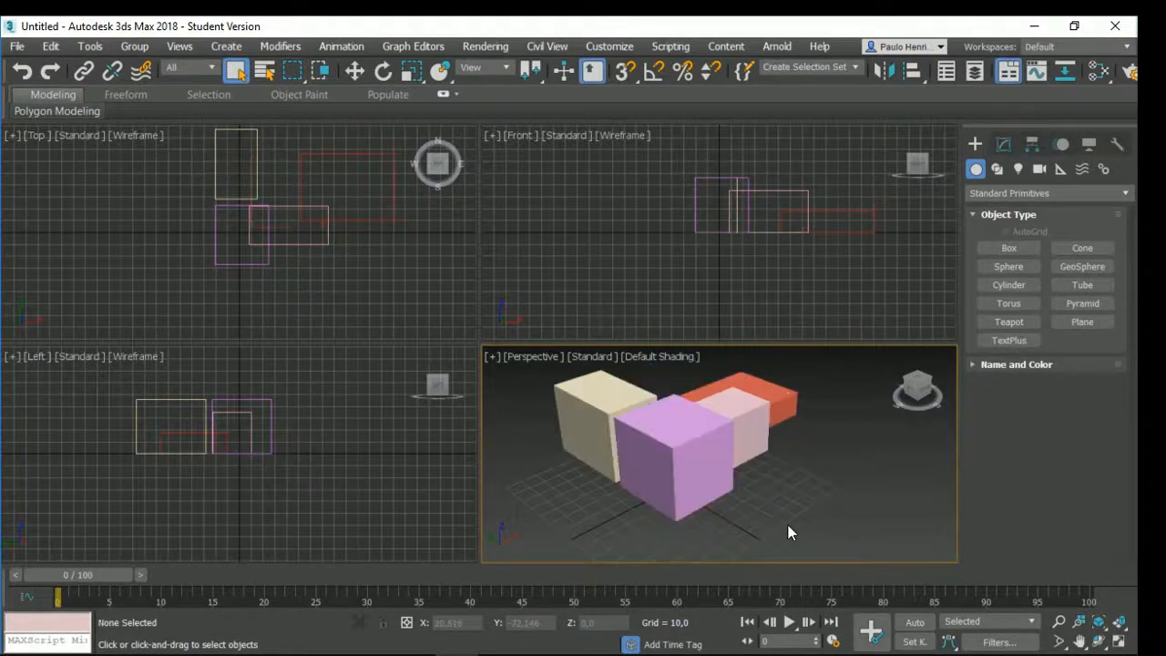
{"action": "left_click", "coordinate": [679, 437]}
{"action": "key", "text": "Delete"}
{"action": "left_click", "coordinate": [611, 404]}
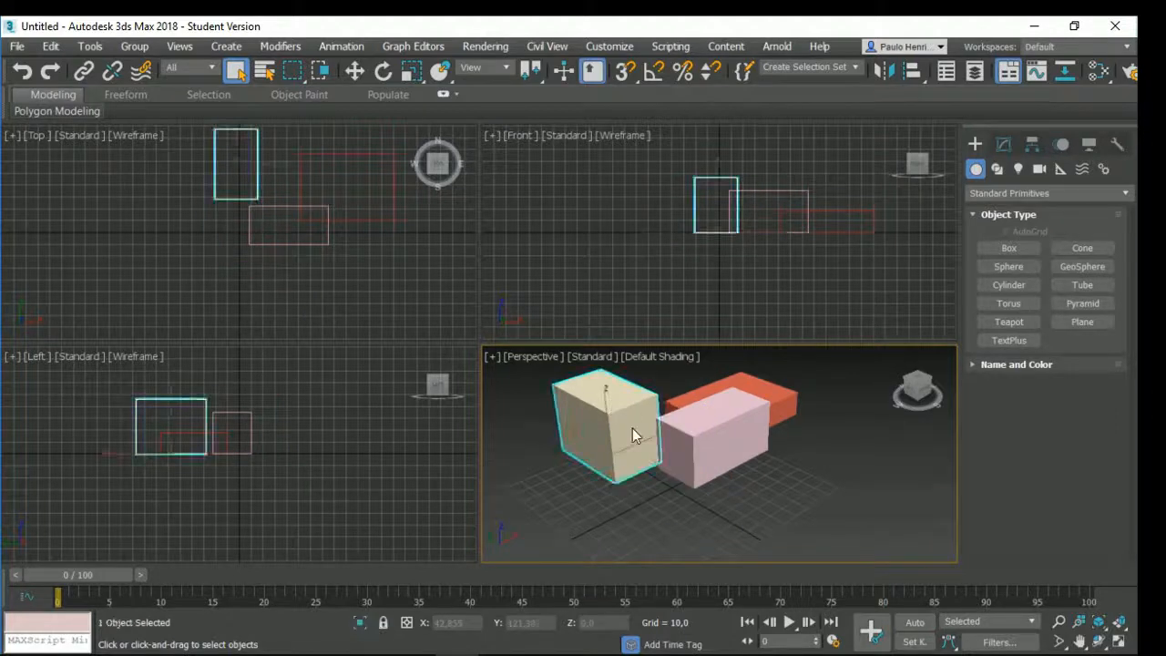
{"action": "key", "text": "Delete"}
{"action": "left_click", "coordinate": [677, 434]}
{"action": "key", "text": "Delete"}
{"action": "left_click", "coordinate": [688, 402]}
{"action": "key", "text": "Delete"}
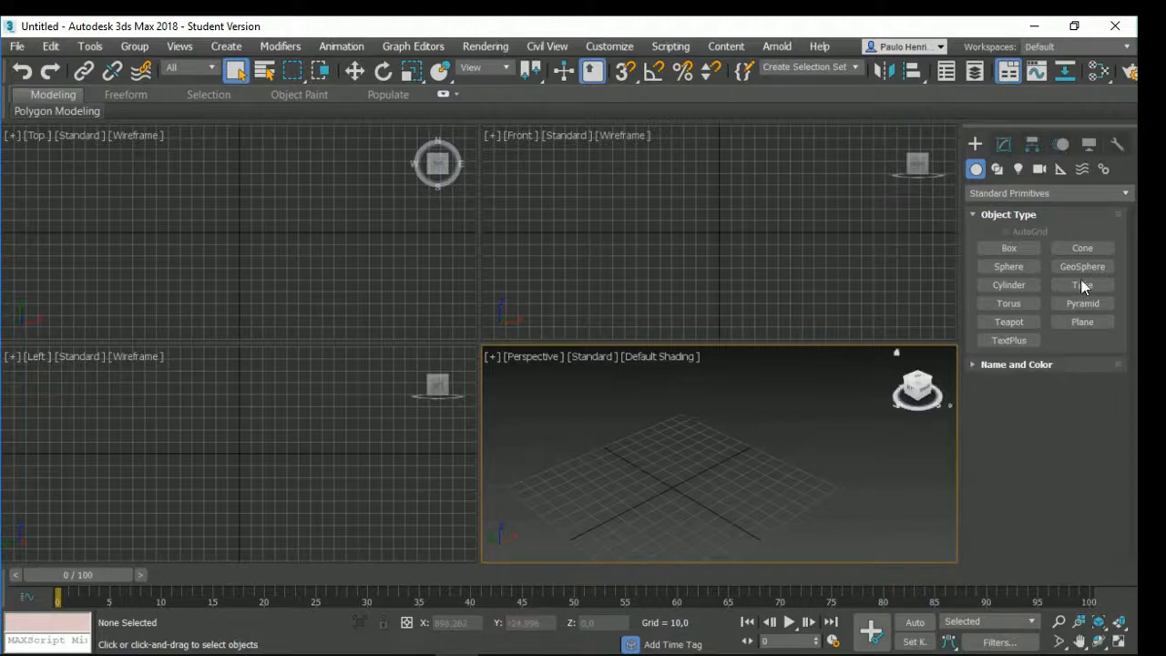
Step: Draw a box about 77 long, 99 wide and 54 high in the Perspective viewport, end the Box command and select the box
{"action": "left_click", "coordinate": [1009, 248]}
{"action": "left_click_drag", "start_coordinate": [688, 442], "coordinate": [650, 565]}
{"action": "left_click", "coordinate": [654, 478]}
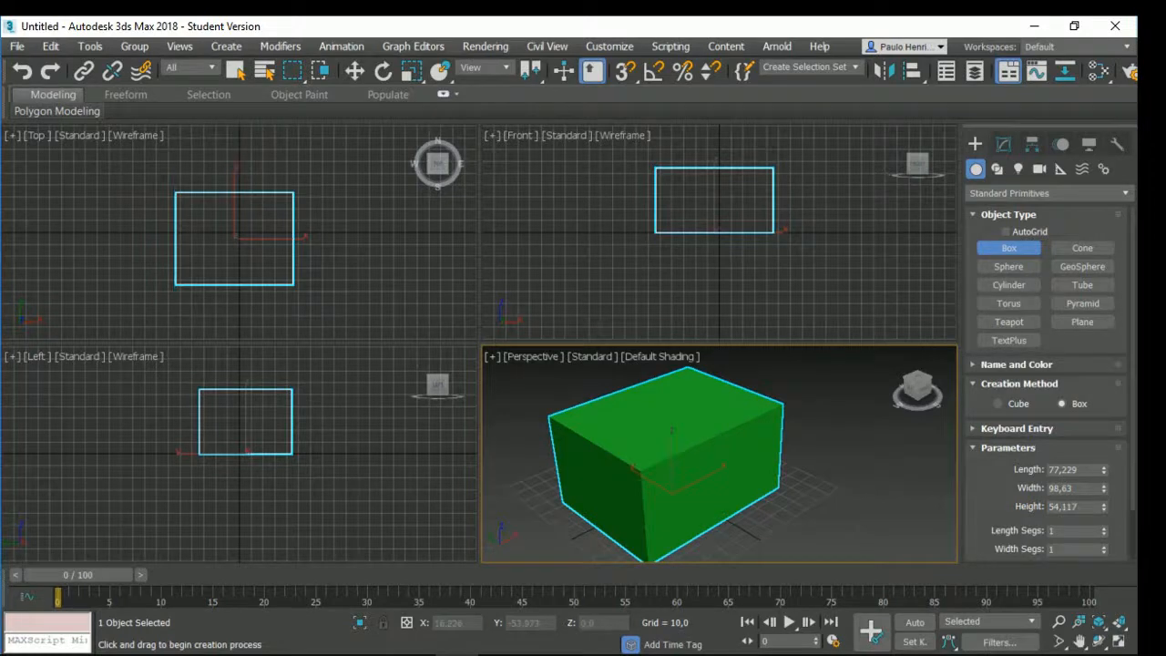
{"action": "right_click", "coordinate": [758, 514]}
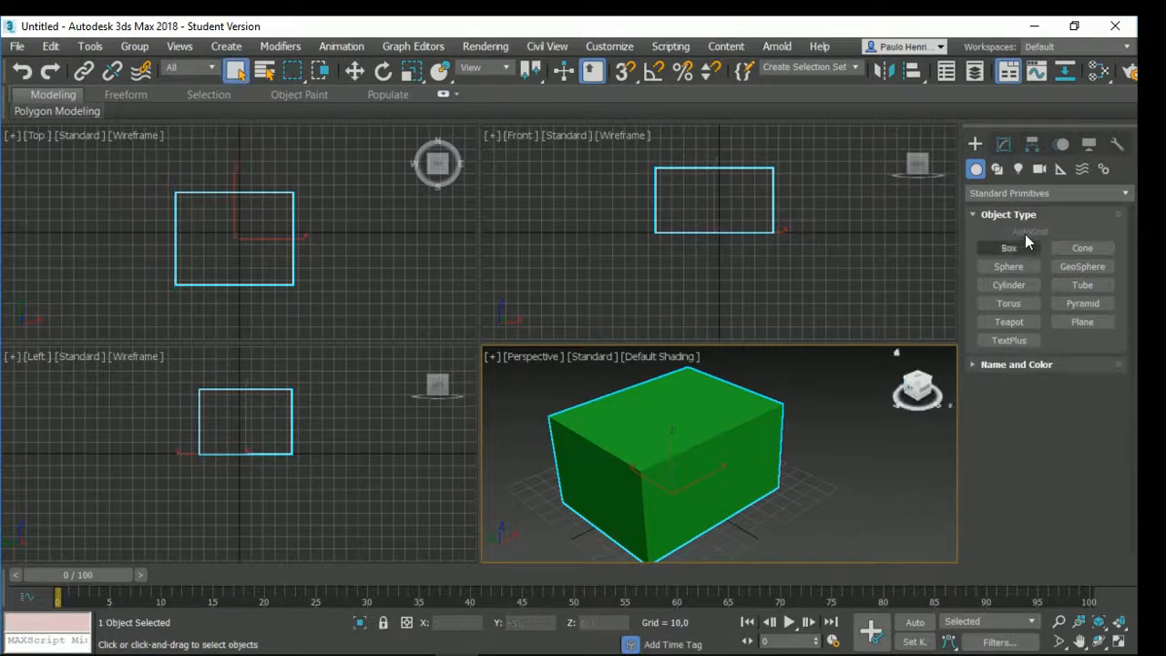
{"action": "left_click", "coordinate": [821, 466]}
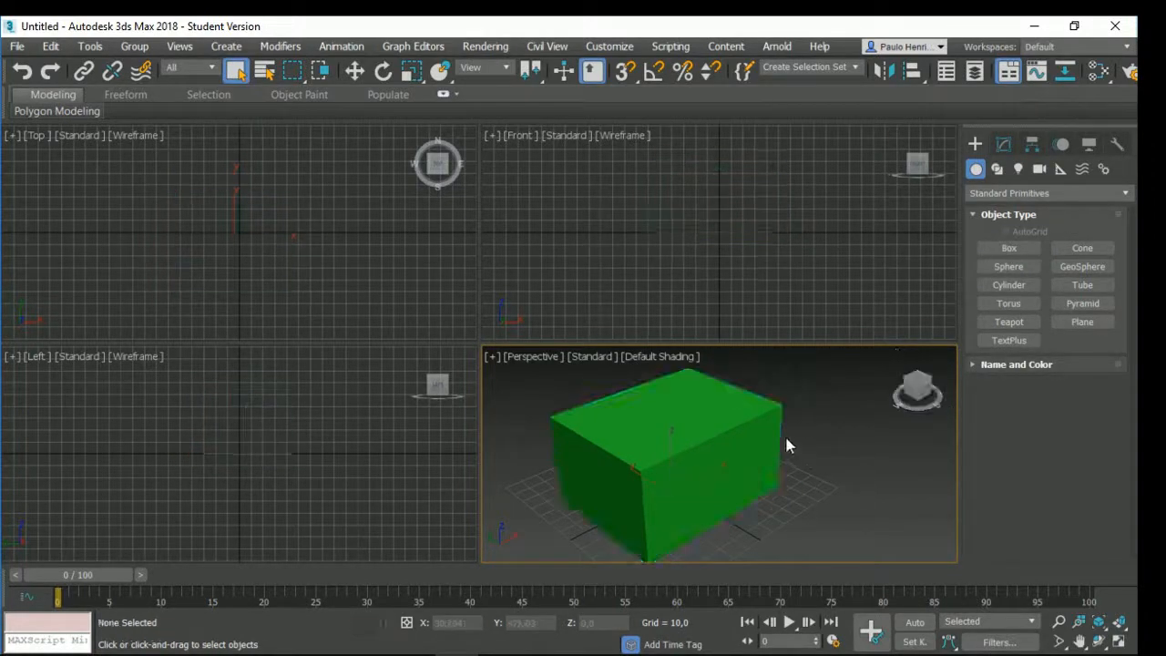
{"action": "left_click", "coordinate": [744, 419]}
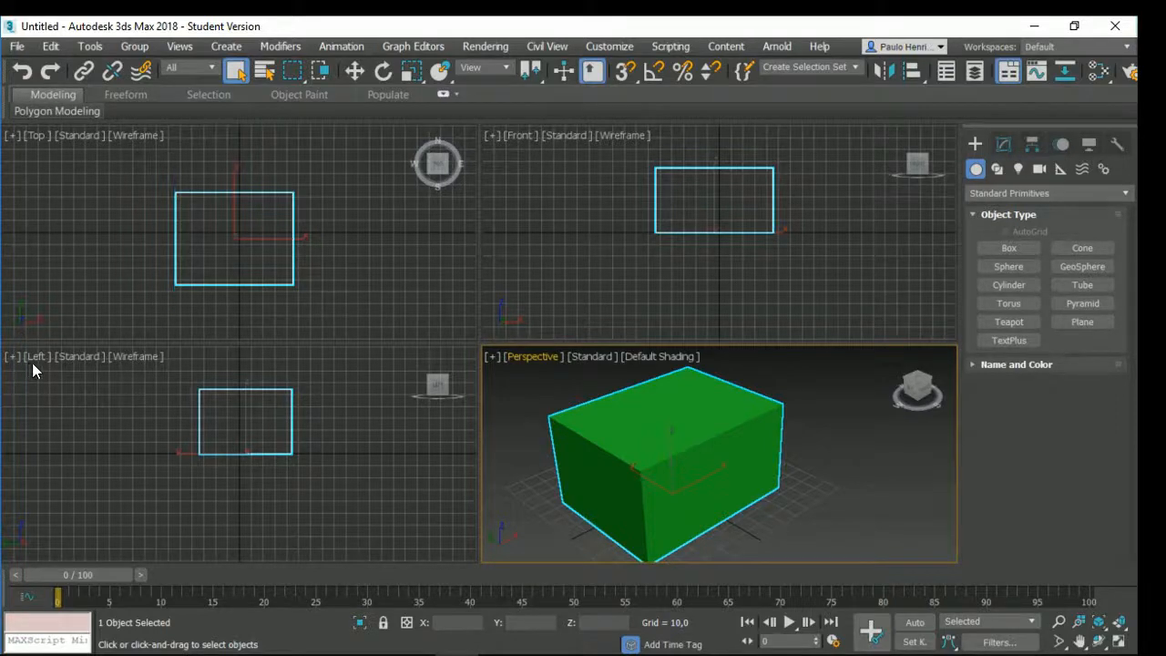
Step: Deselect the box and activate the Top, Front, Perspective and Left viewports in turn to compare the views
{"action": "left_click", "coordinate": [385, 293]}
{"action": "left_click", "coordinate": [545, 282]}
{"action": "left_click", "coordinate": [500, 403]}
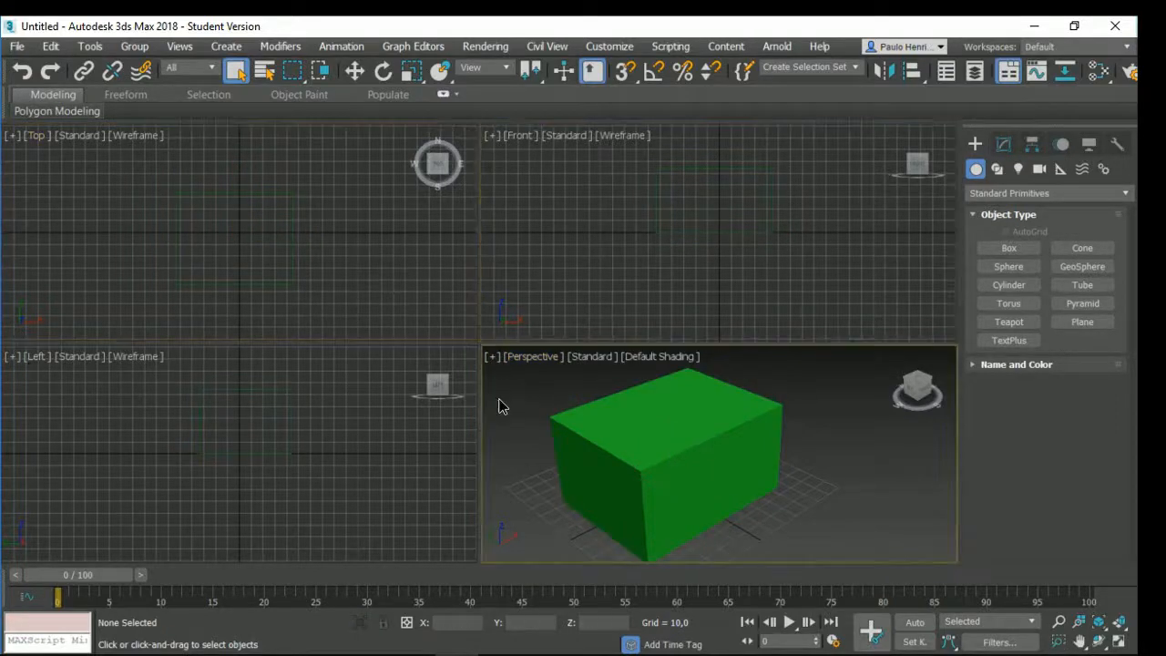
{"action": "left_click", "coordinate": [395, 455]}
{"action": "left_click", "coordinate": [389, 294]}
{"action": "left_click", "coordinate": [529, 278]}
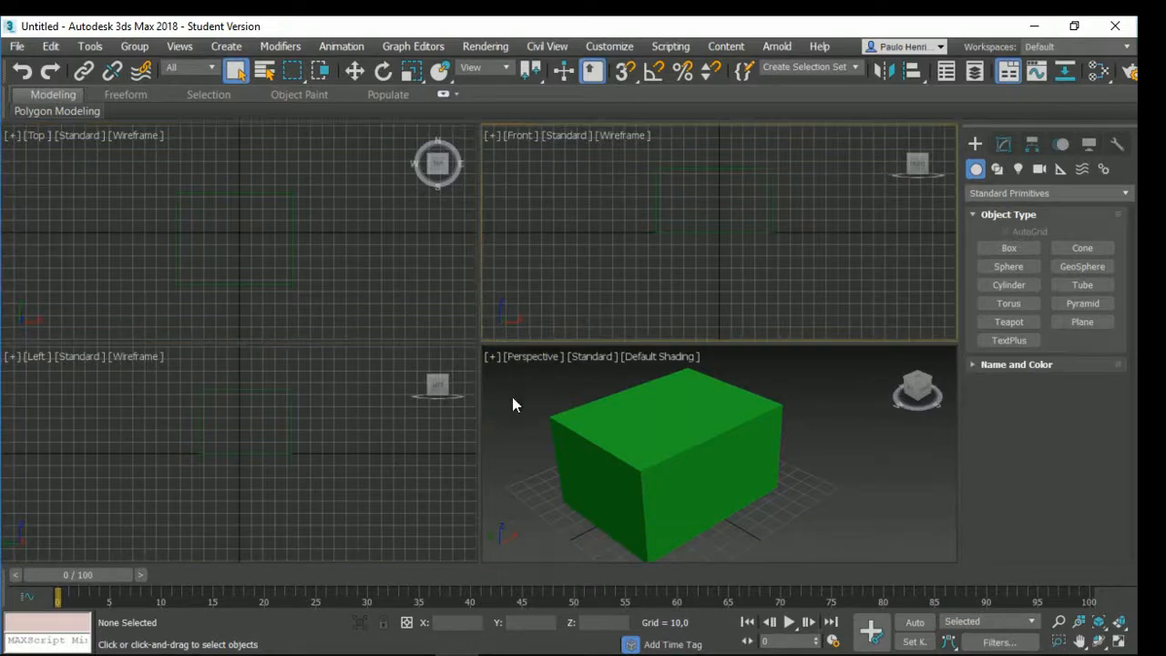
Step: Activate the Perspective, Left and Top viewports in turn, and switch the Top viewport between maximized and four-view display twice
{"action": "left_click", "coordinate": [513, 403]}
{"action": "left_click", "coordinate": [380, 454]}
{"action": "left_click", "coordinate": [386, 294]}
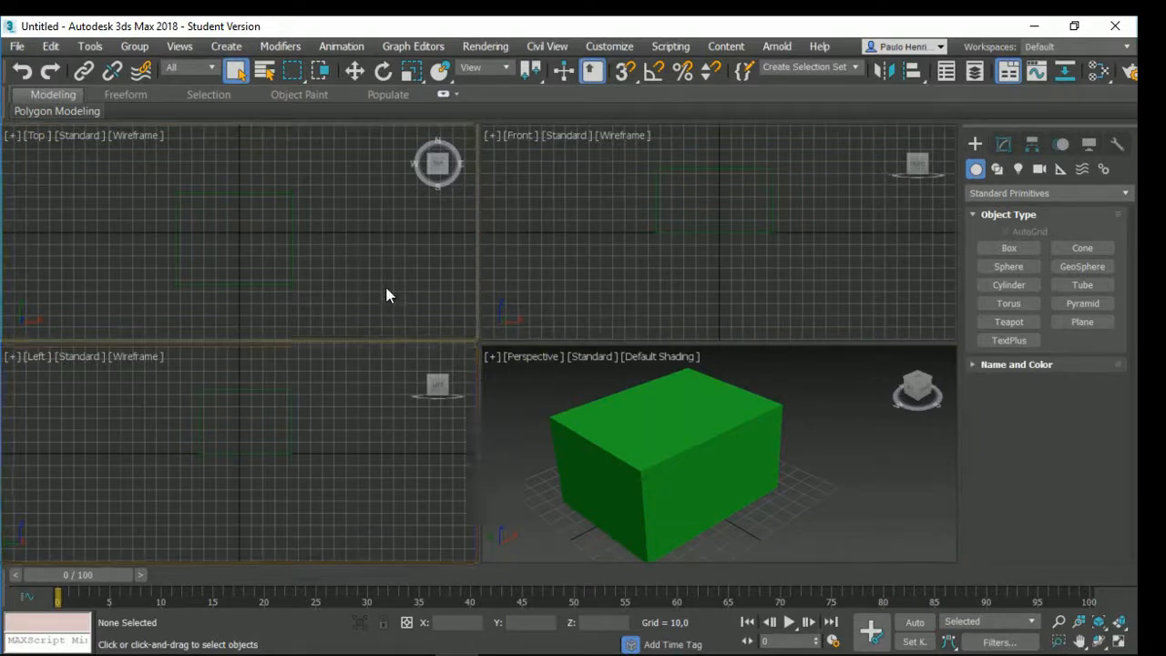
{"action": "left_click", "coordinate": [386, 295]}
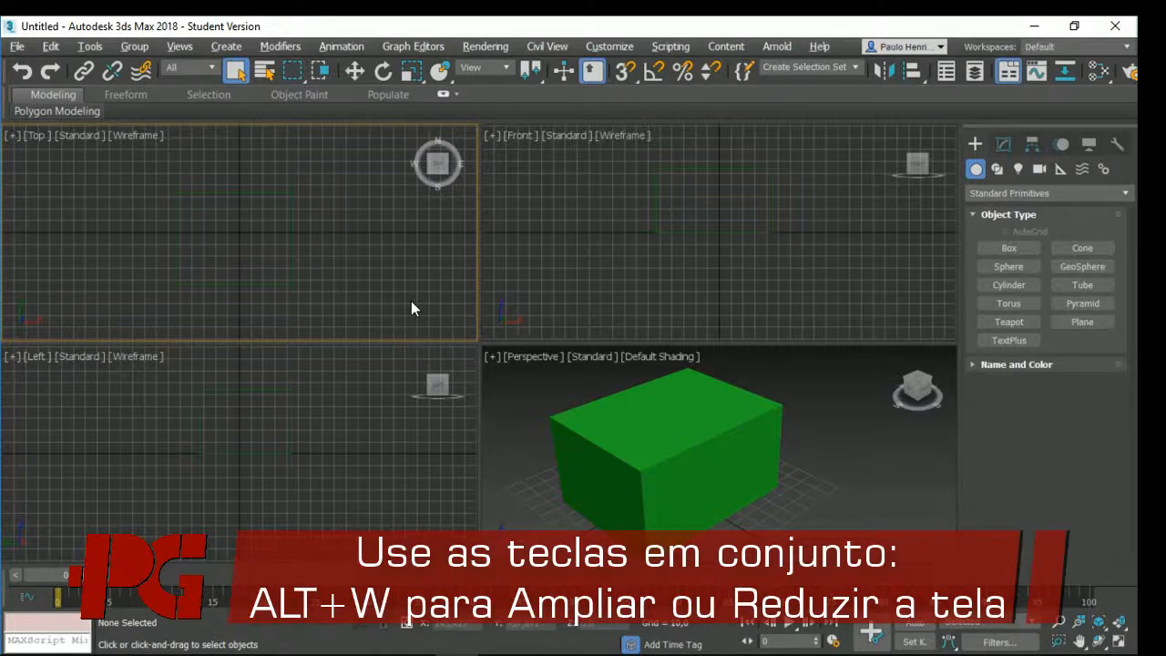
{"action": "key", "text": "alt+w"}
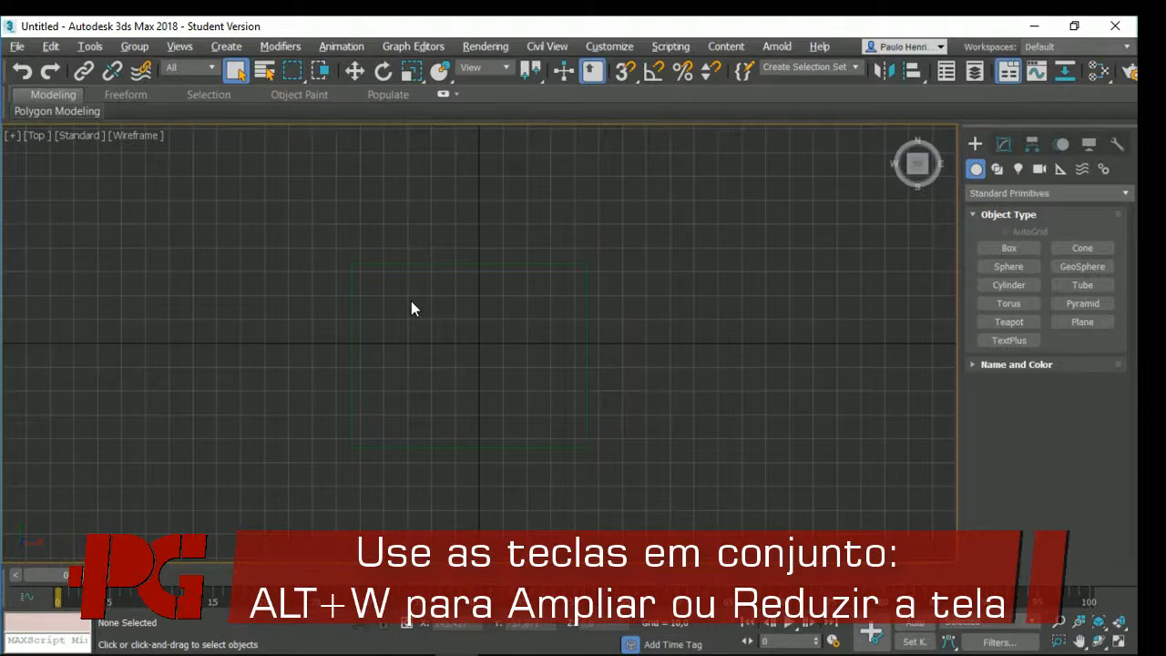
{"action": "key", "text": "alt+w"}
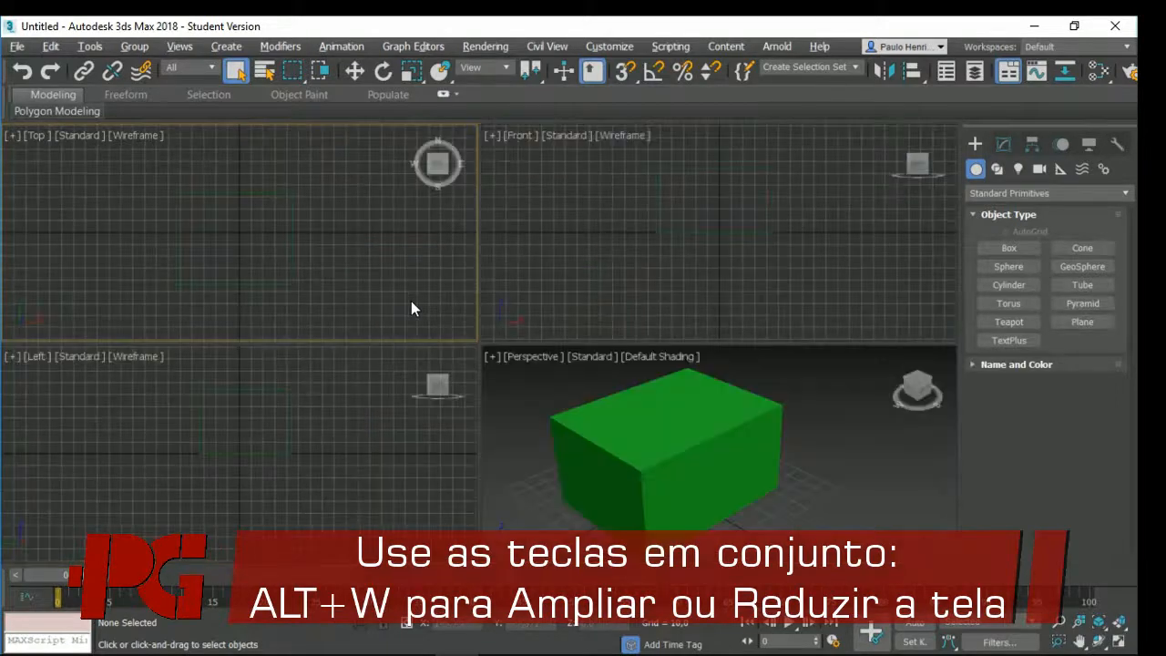
{"action": "key", "text": "alt+w"}
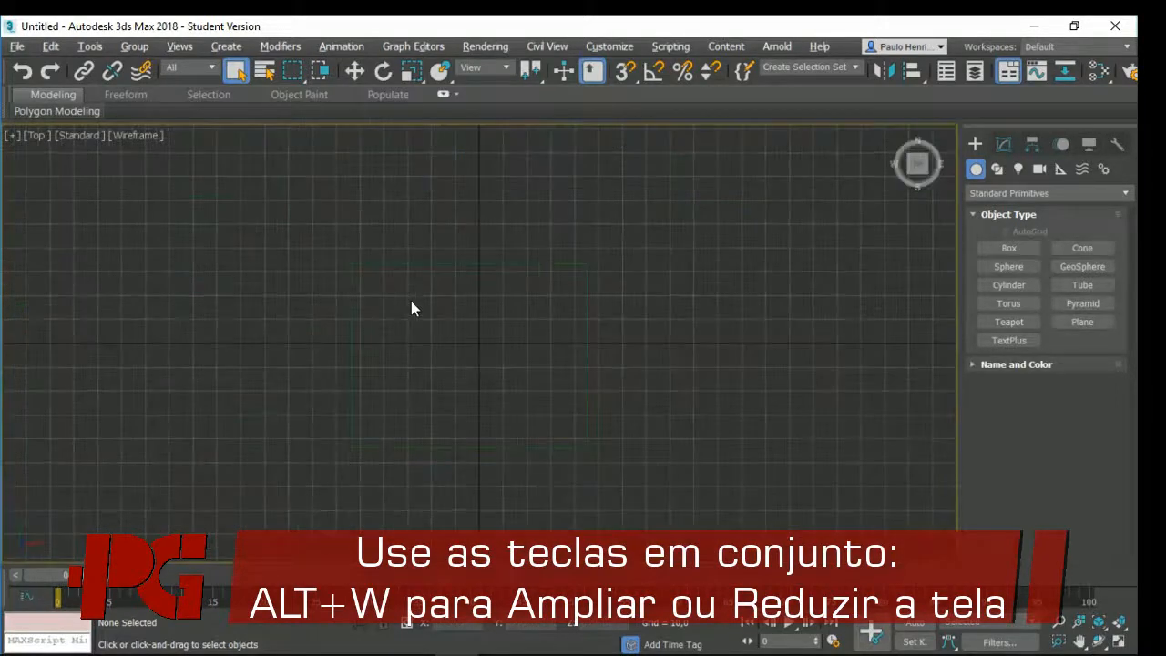
{"action": "key", "text": "alt+w"}
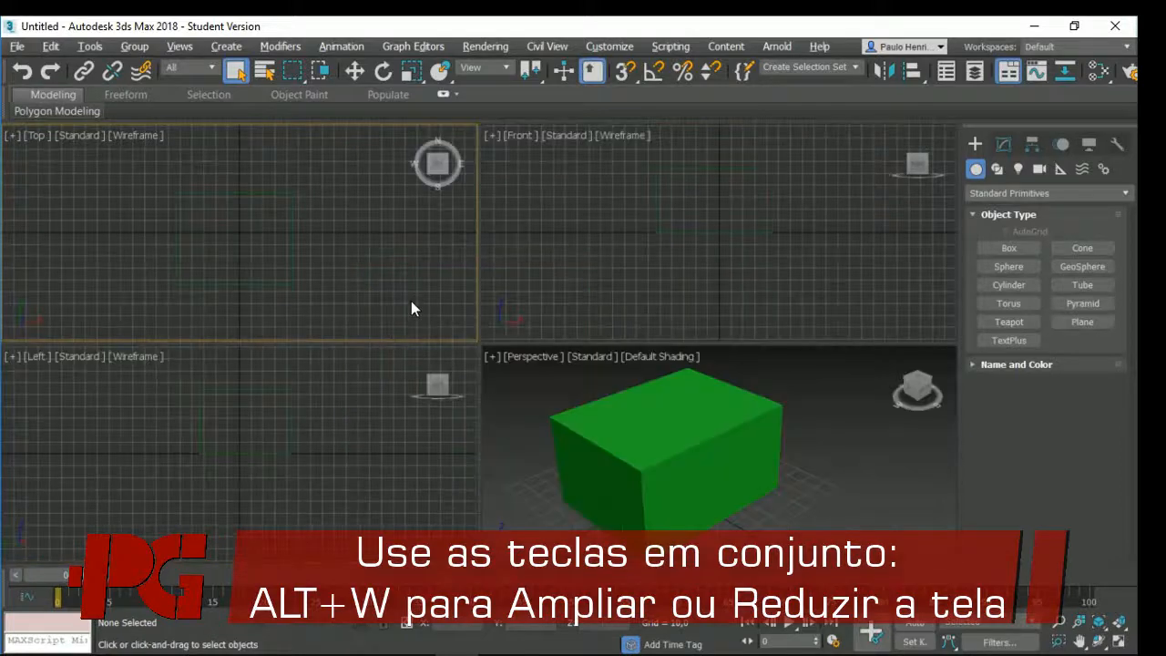
Step: Maximize the Front, Left and Perspective viewports in turn, restoring the four-view layout after each one
{"action": "left_click", "coordinate": [571, 291]}
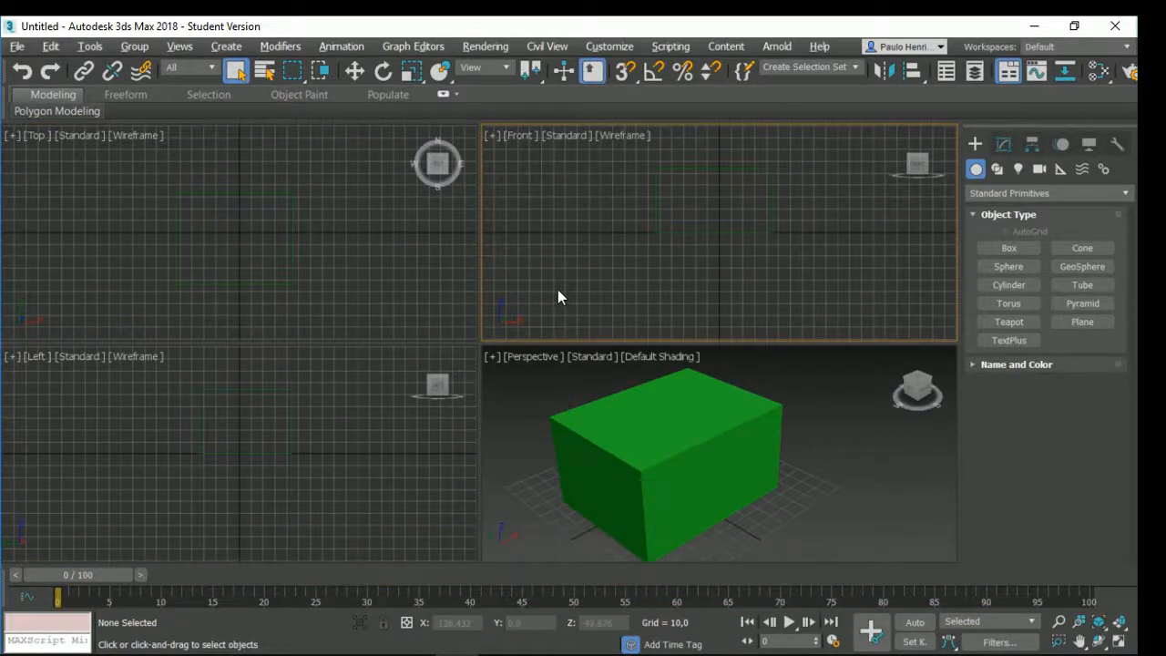
{"action": "key", "text": "alt+w"}
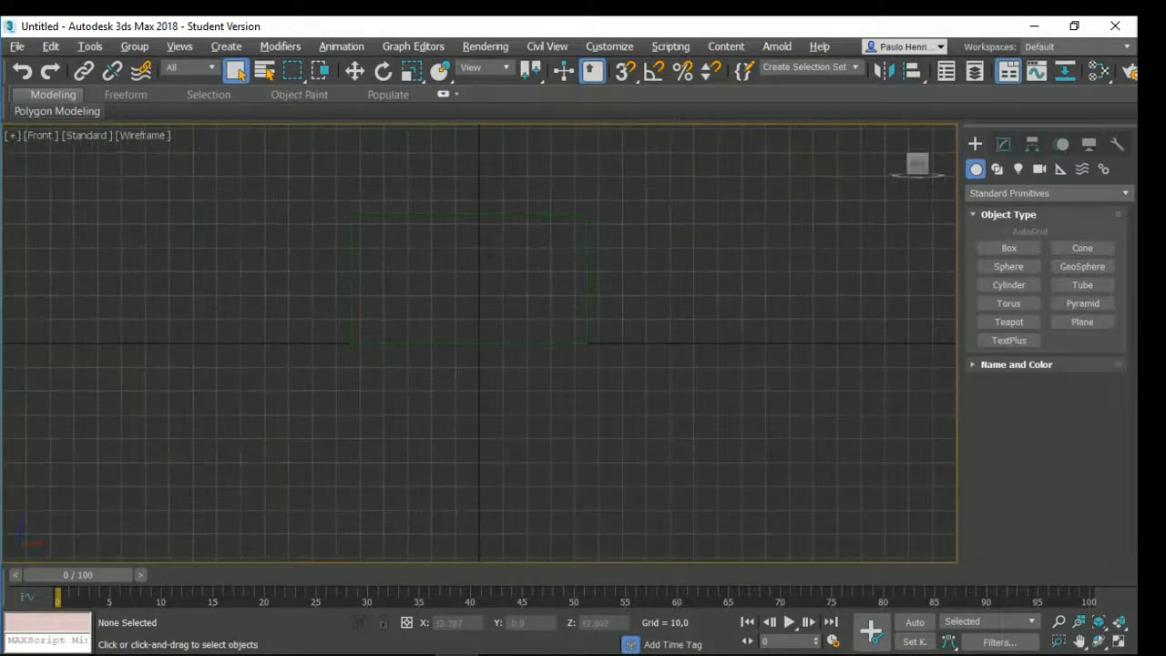
{"action": "key", "text": "alt+w"}
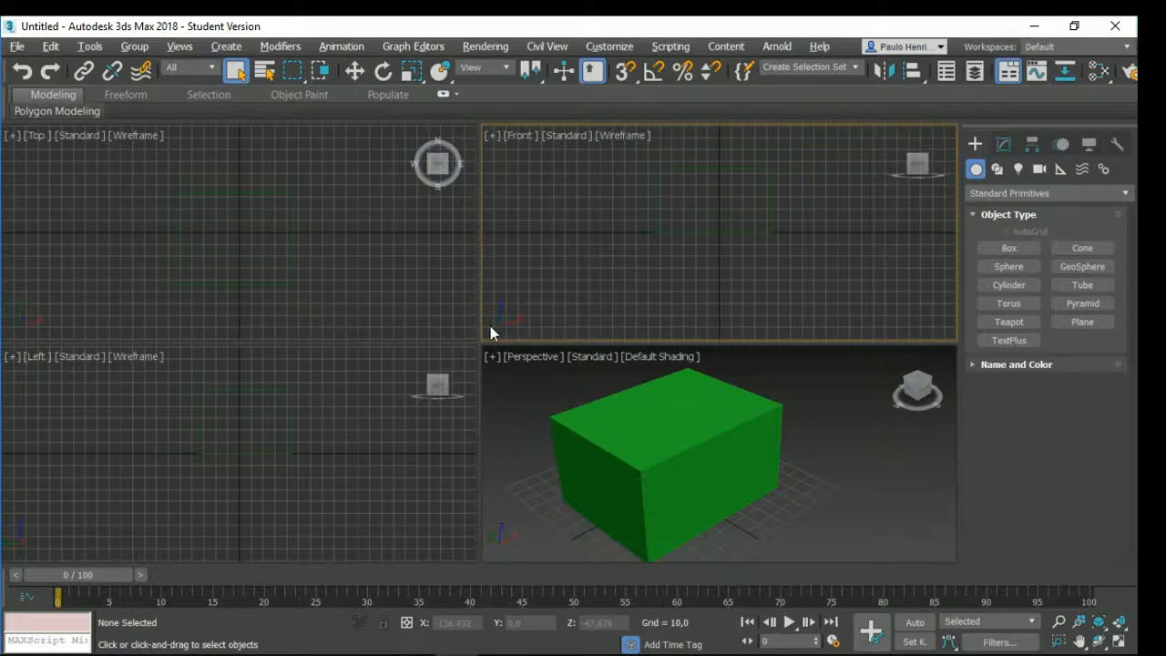
{"action": "left_click", "coordinate": [355, 486]}
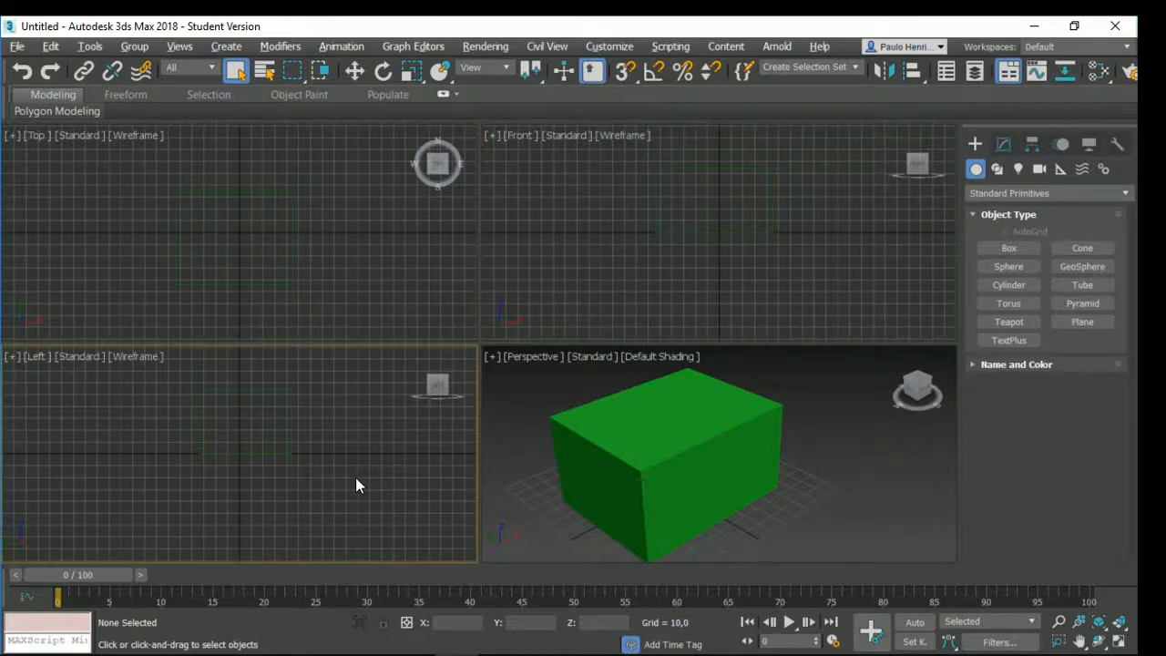
{"action": "key", "text": "alt+w"}
{"action": "key", "text": "alt+w"}
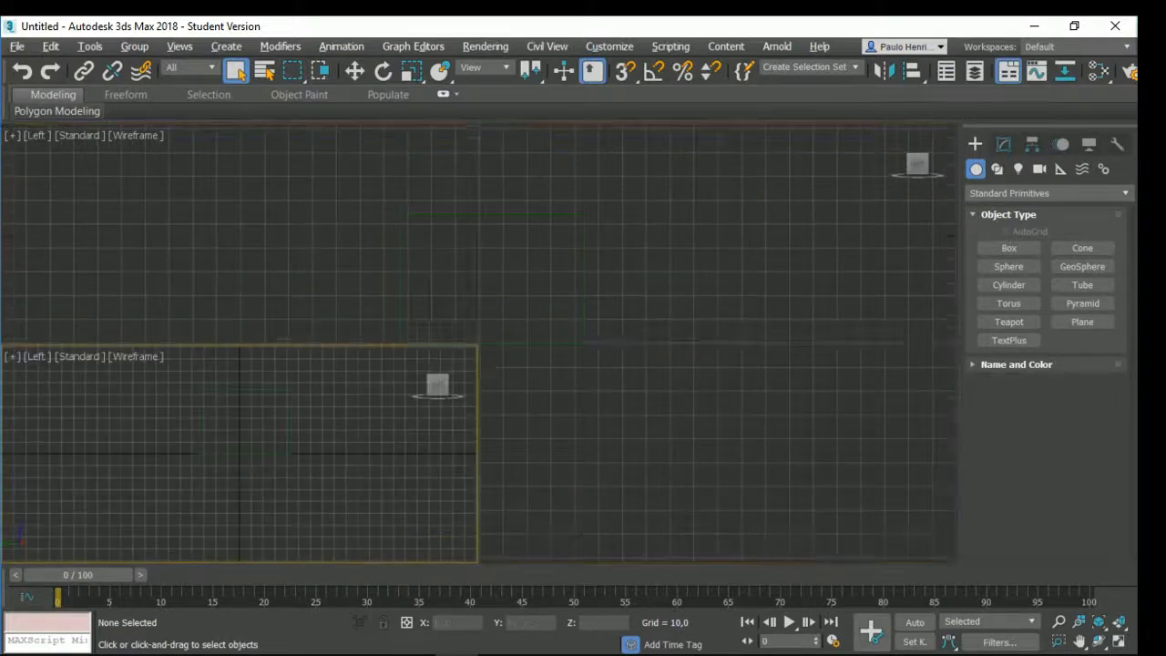
{"action": "key", "text": "alt+w"}
{"action": "key", "text": "alt+w"}
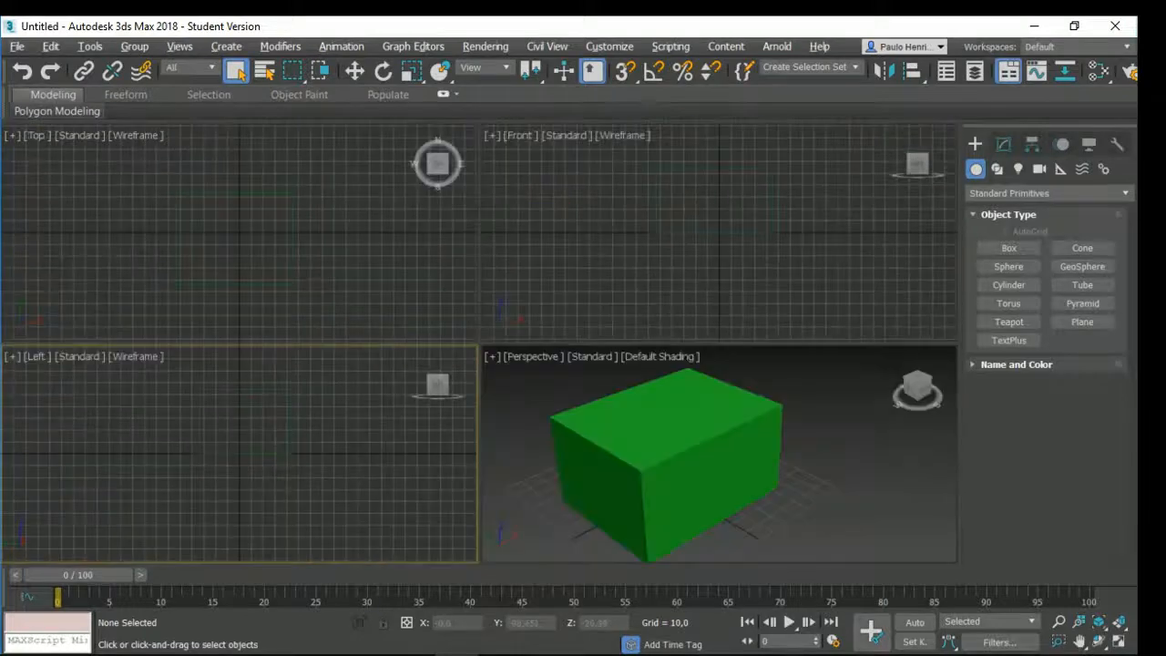
{"action": "left_click", "coordinate": [520, 508]}
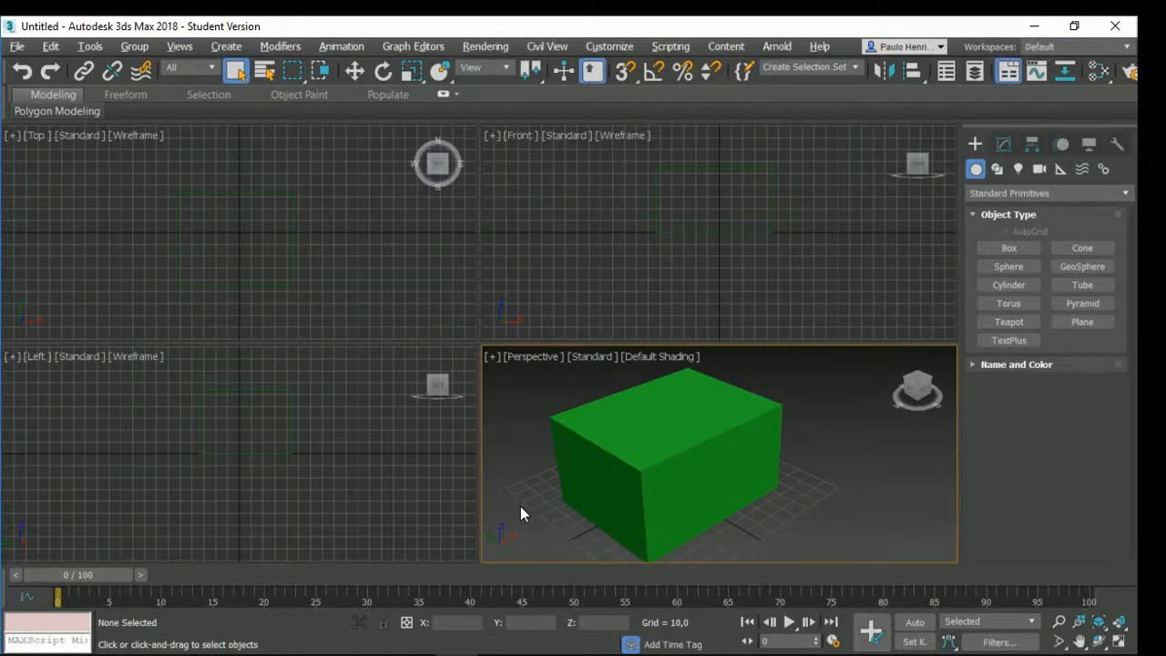
{"action": "key", "text": "alt+w"}
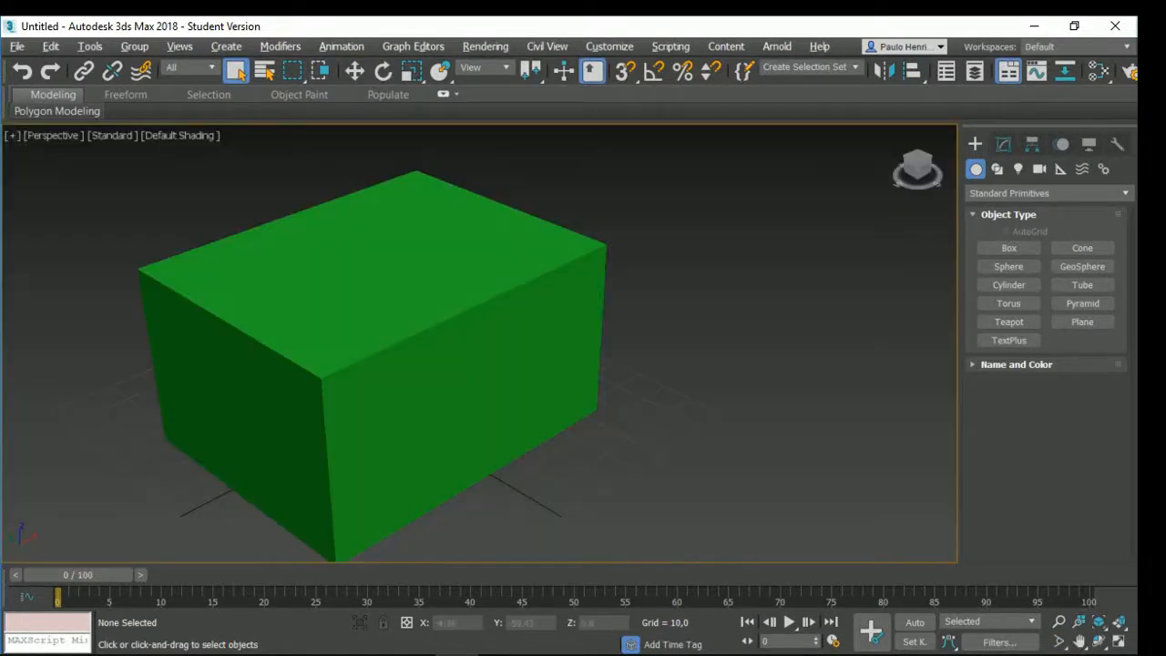
{"action": "key", "text": "alt+w"}
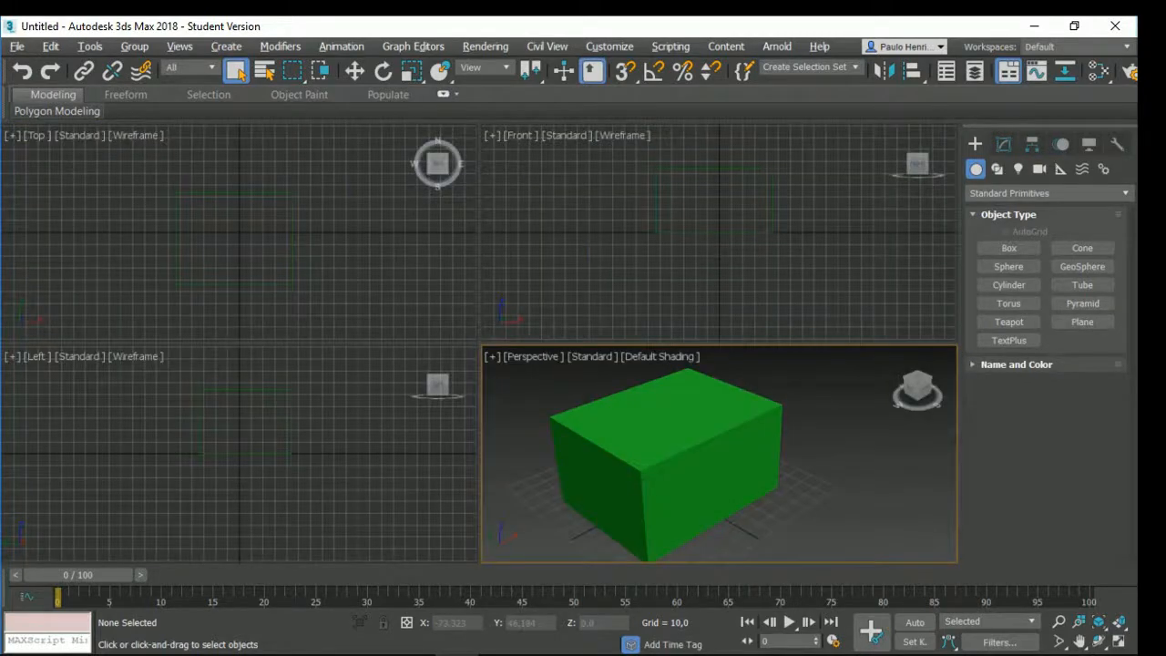
Step: Hide the grid in the Top, Front, Left and Perspective viewports
{"action": "left_click", "coordinate": [430, 306]}
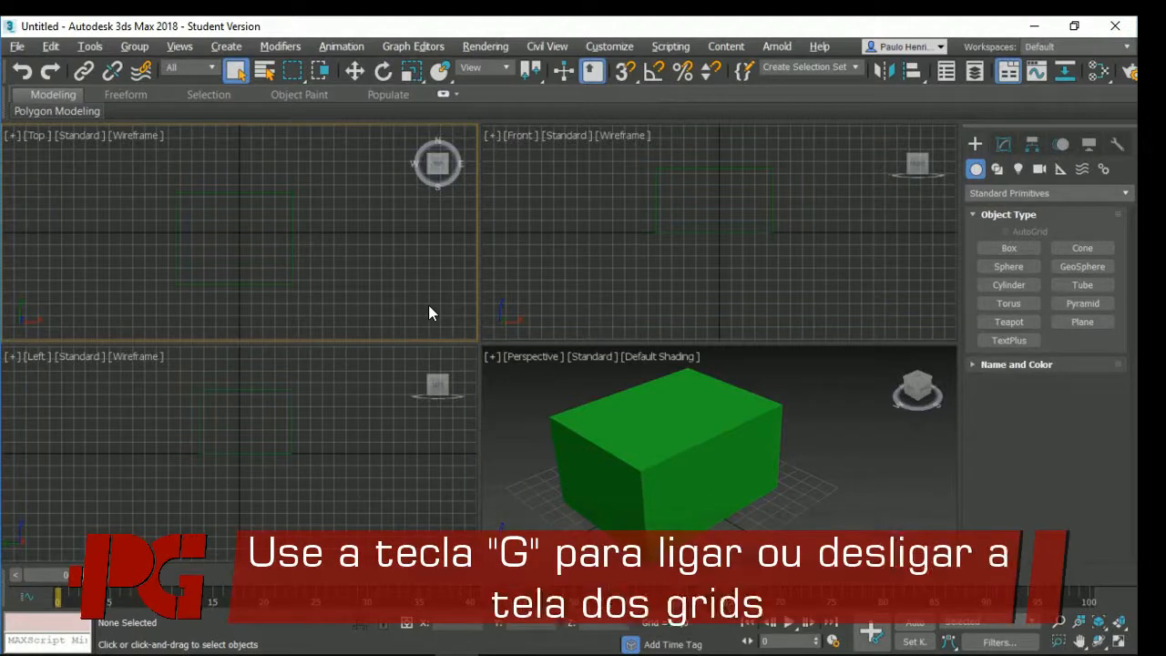
{"action": "key", "text": "g"}
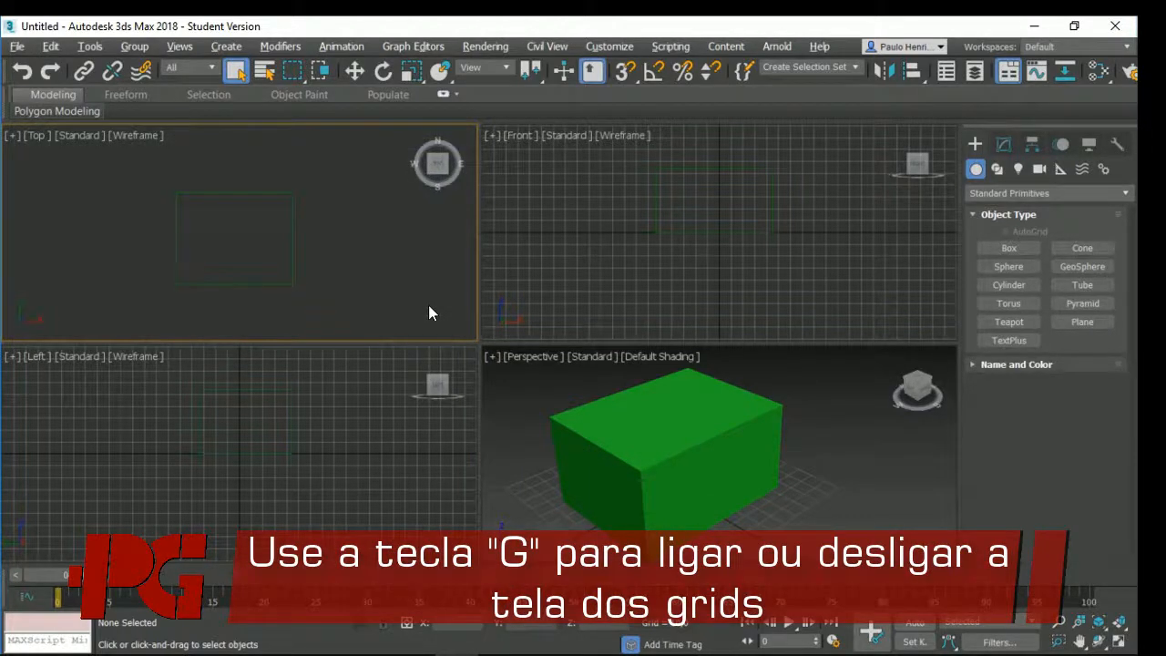
{"action": "key", "text": "g"}
{"action": "key", "text": "g"}
{"action": "left_click", "coordinate": [567, 286]}
{"action": "key", "text": "g"}
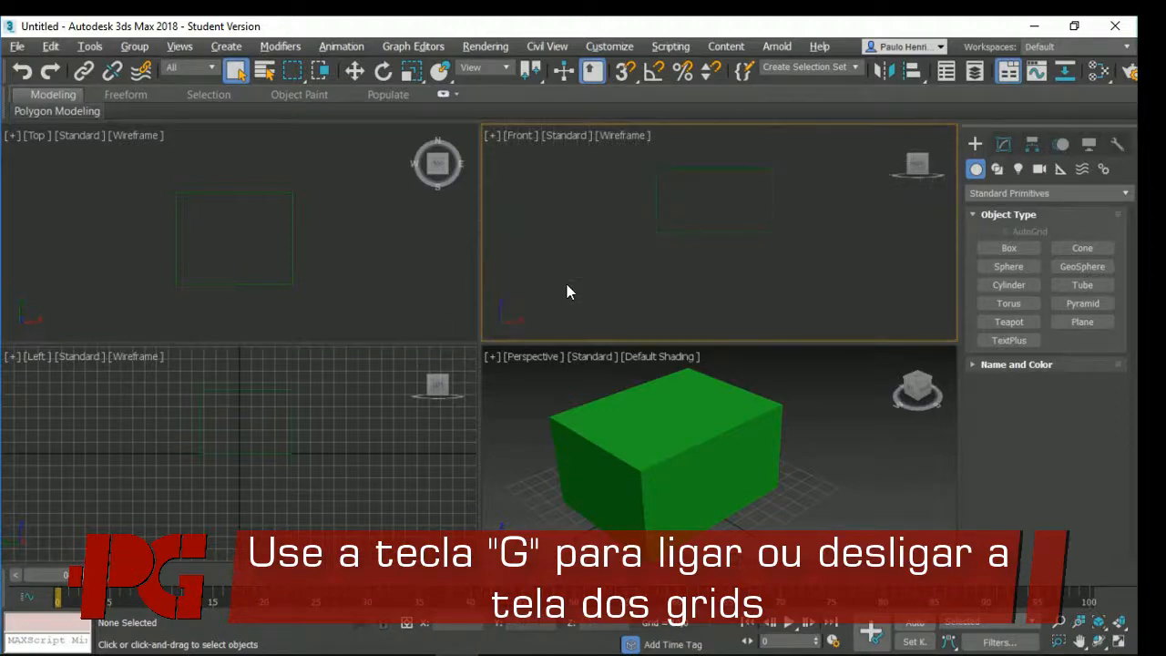
{"action": "left_click", "coordinate": [379, 437]}
{"action": "key", "text": "g"}
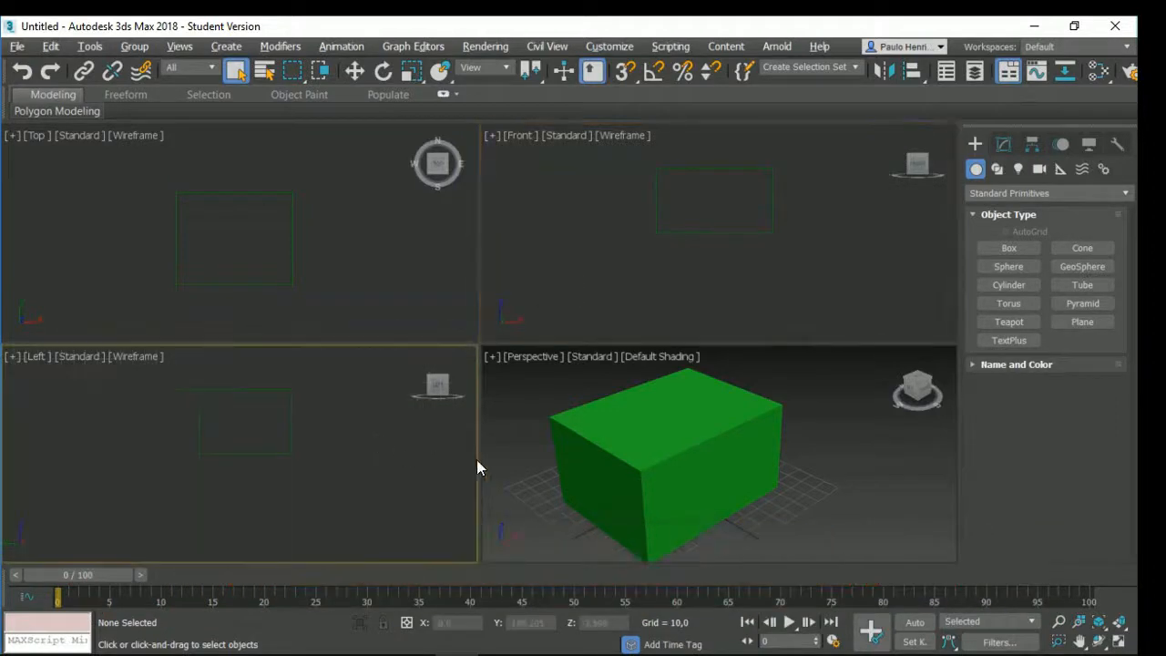
{"action": "left_click", "coordinate": [508, 460]}
{"action": "key", "text": "g"}
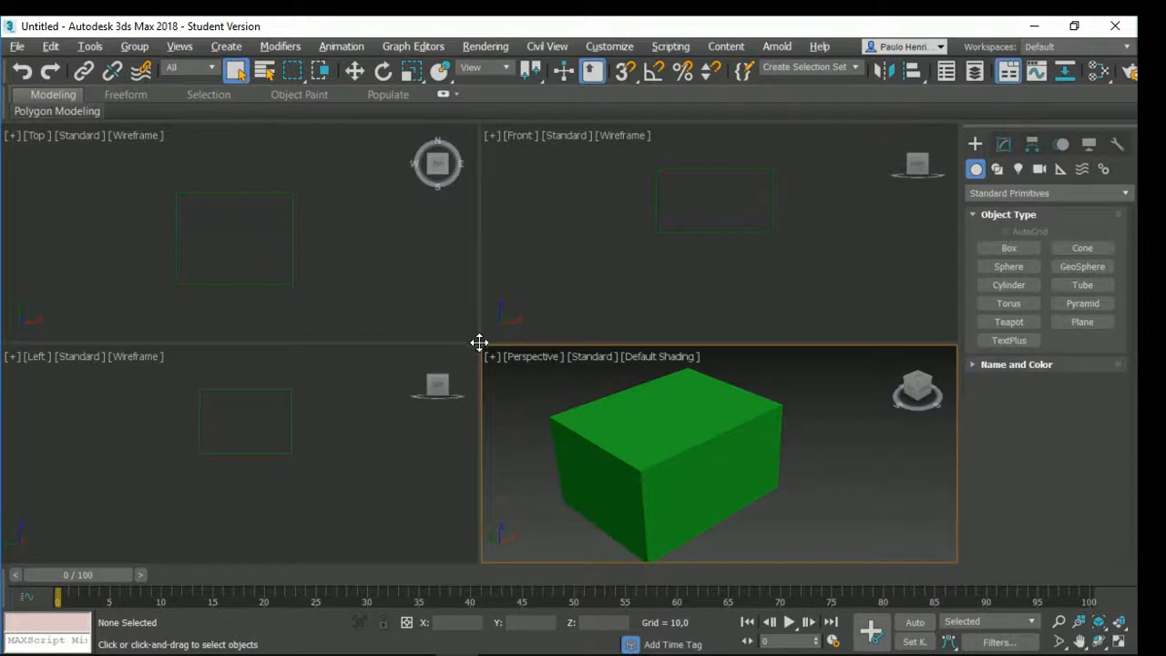
Step: Resize the four viewports to enlarge first the Perspective and then the Top view, and reset the viewport layout
{"action": "left_click_drag", "start_coordinate": [154, 181], "coordinate": [148, 214]}
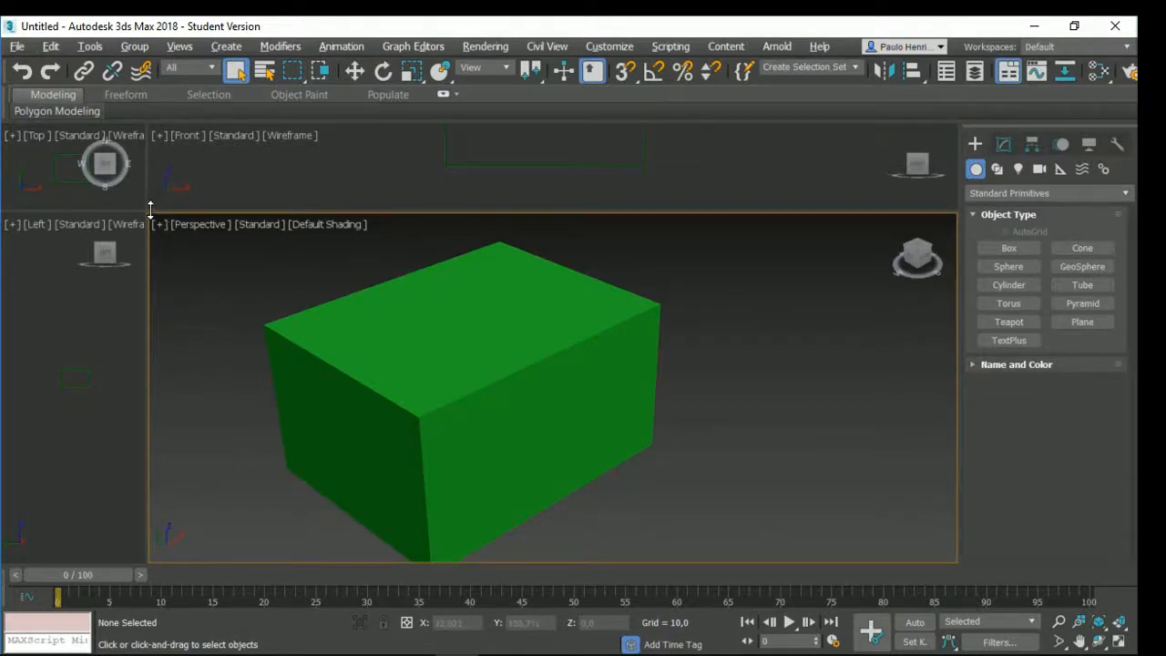
{"action": "left_click_drag", "start_coordinate": [146, 211], "coordinate": [763, 424]}
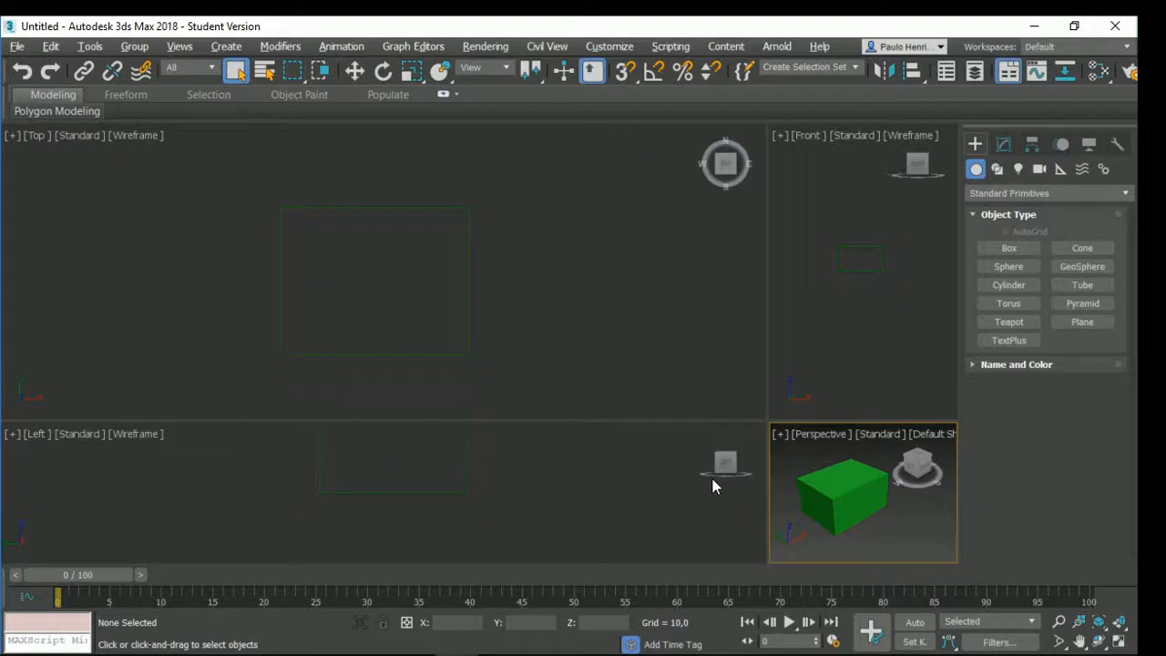
{"action": "right_click", "coordinate": [766, 420]}
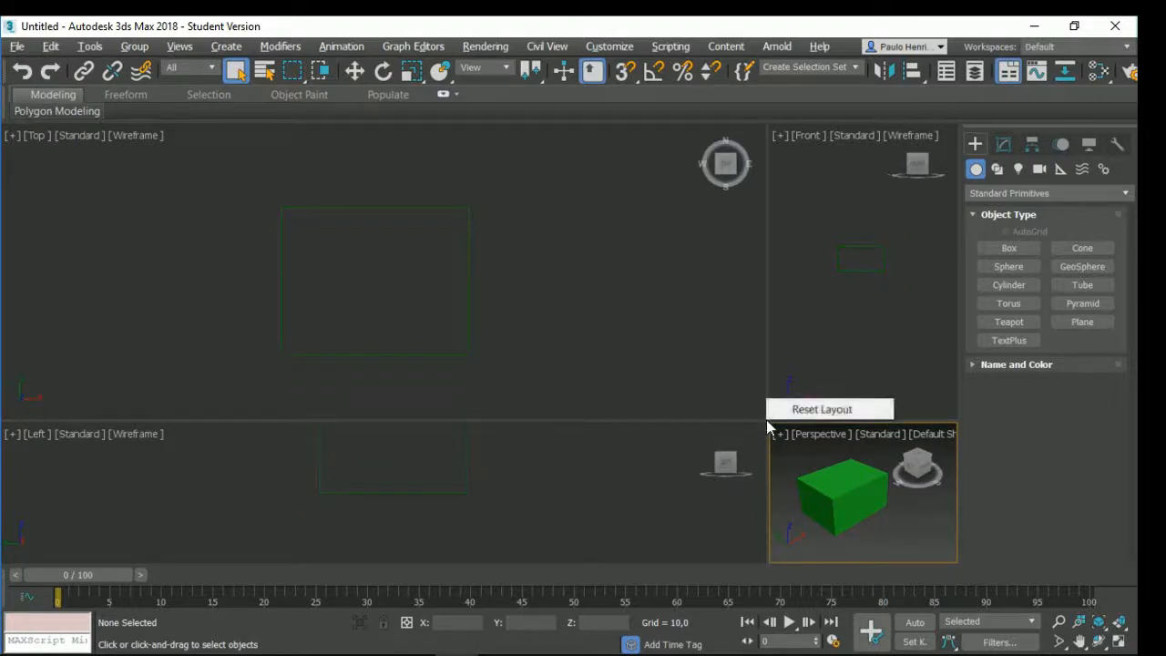
{"action": "left_click", "coordinate": [807, 414]}
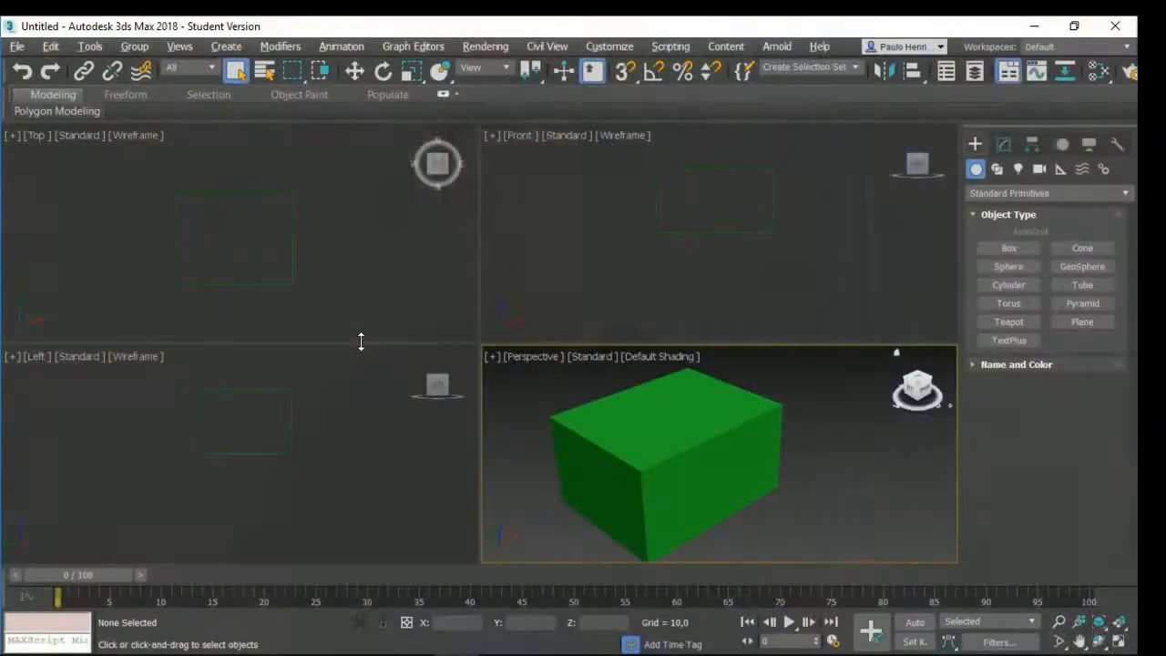
Step: Maximize the Perspective viewport and pan the view to make room beside the green box
{"action": "left_click", "coordinate": [326, 242]}
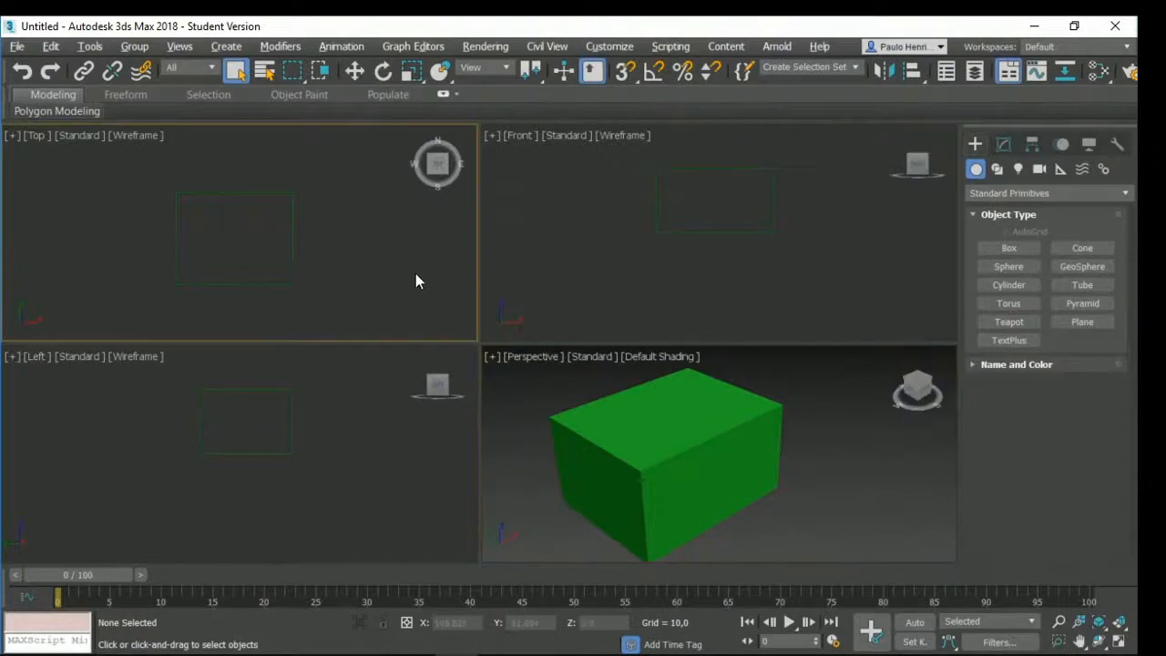
{"action": "left_click", "coordinate": [524, 428]}
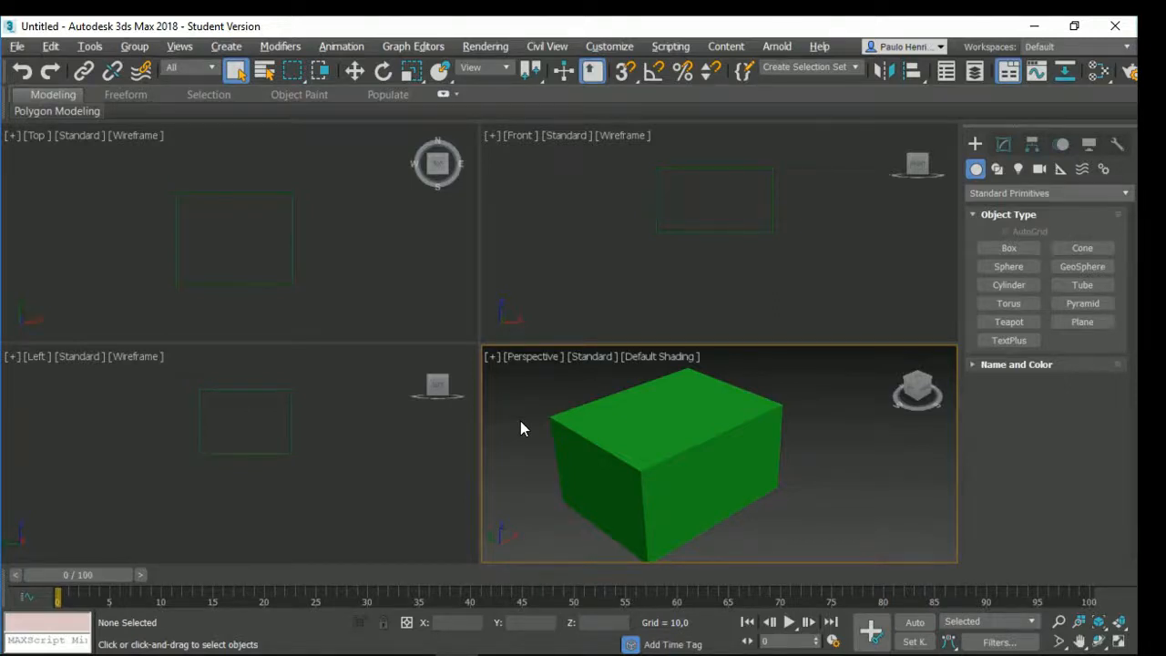
{"action": "key", "text": "alt+w"}
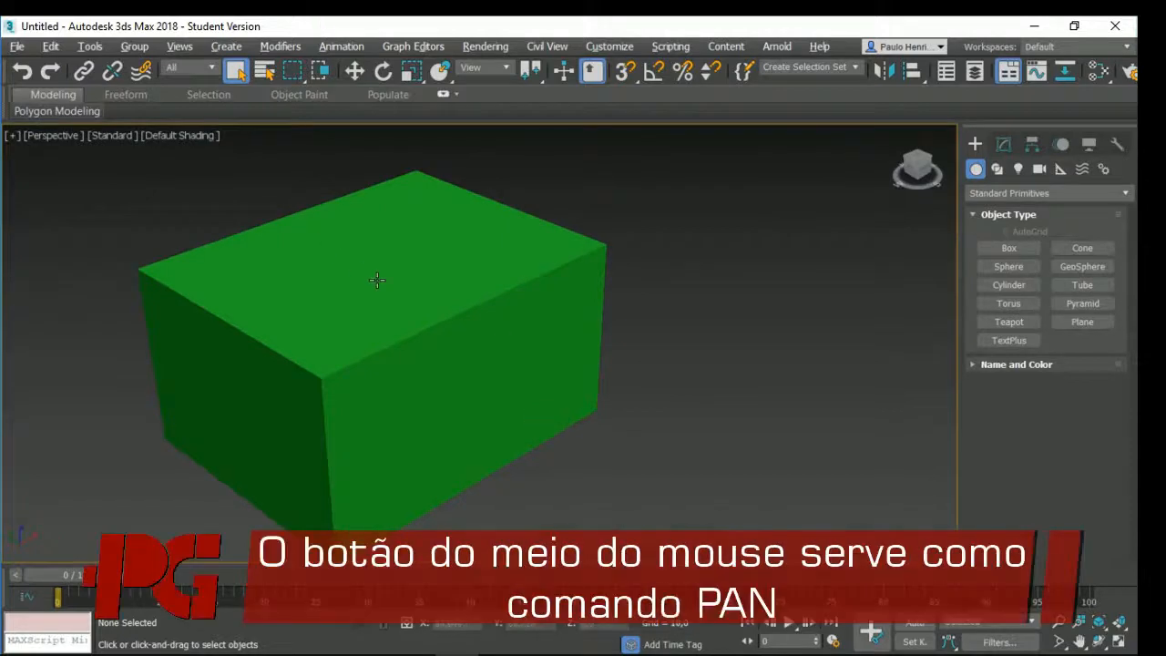
{"action": "middle_click_drag", "start_coordinate": [377, 279], "coordinate": [318, 264]}
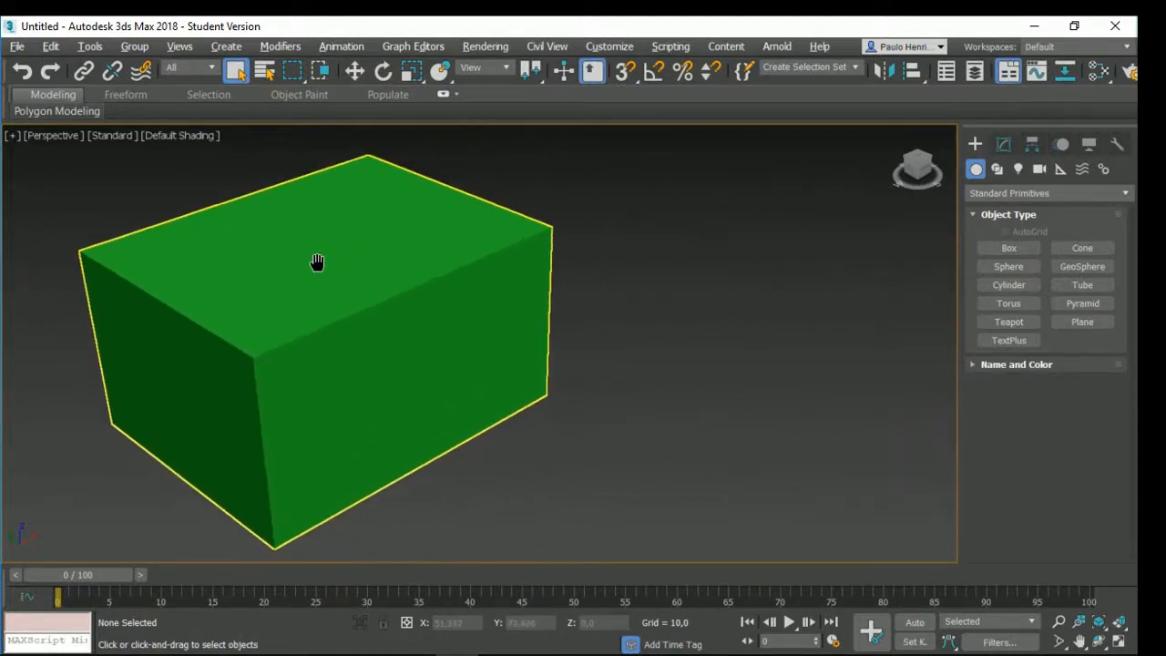
Step: Draw a sphere with a radius of about 43 beside the green box and end the Sphere command
{"action": "left_click", "coordinate": [1009, 266]}
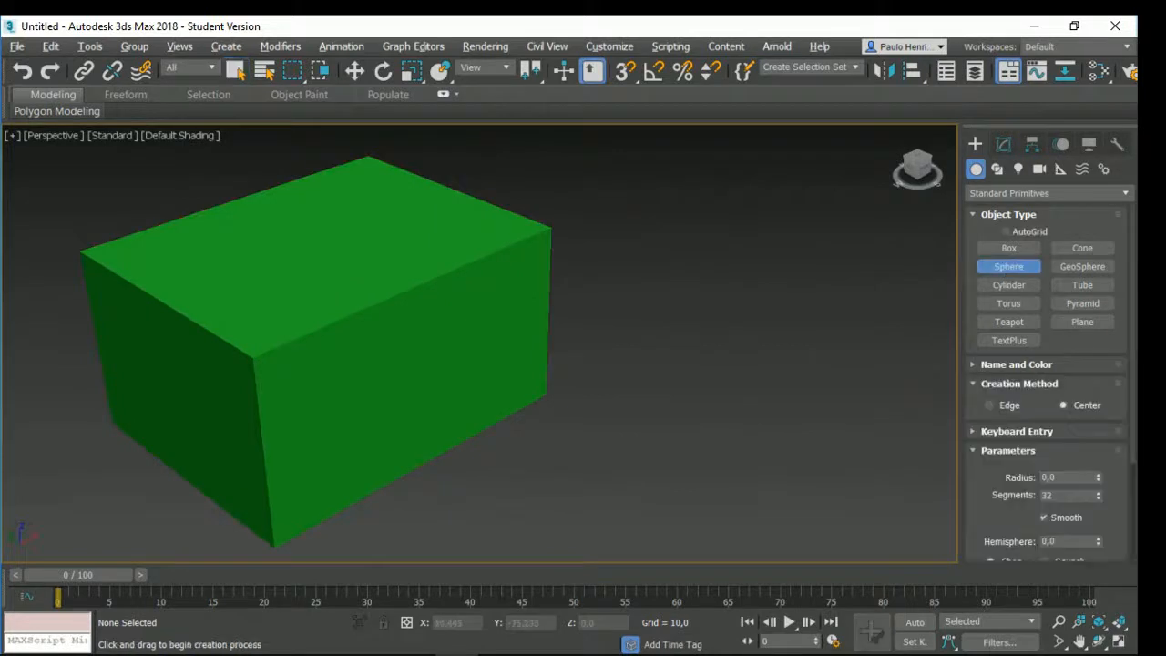
{"action": "left_click_drag", "start_coordinate": [767, 359], "coordinate": [912, 360]}
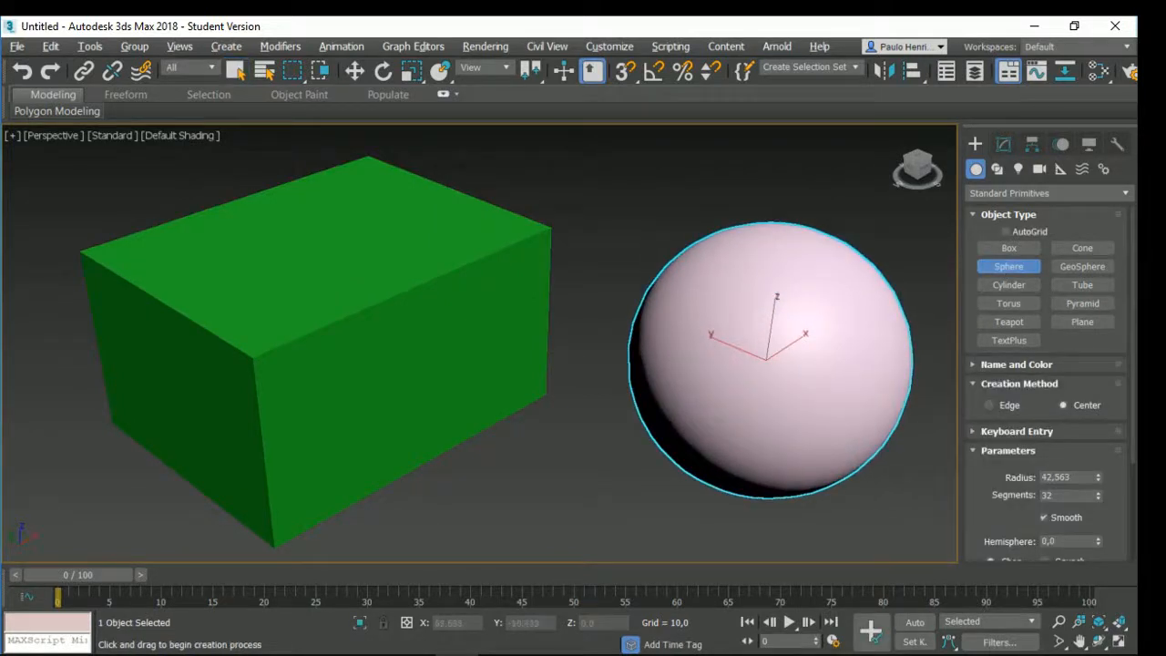
{"action": "right_click", "coordinate": [592, 452]}
Step: Examine the box and sphere by panning around them and zooming in and out in the Perspective view
{"action": "middle_click_drag", "start_coordinate": [560, 446], "coordinate": [544, 443]}
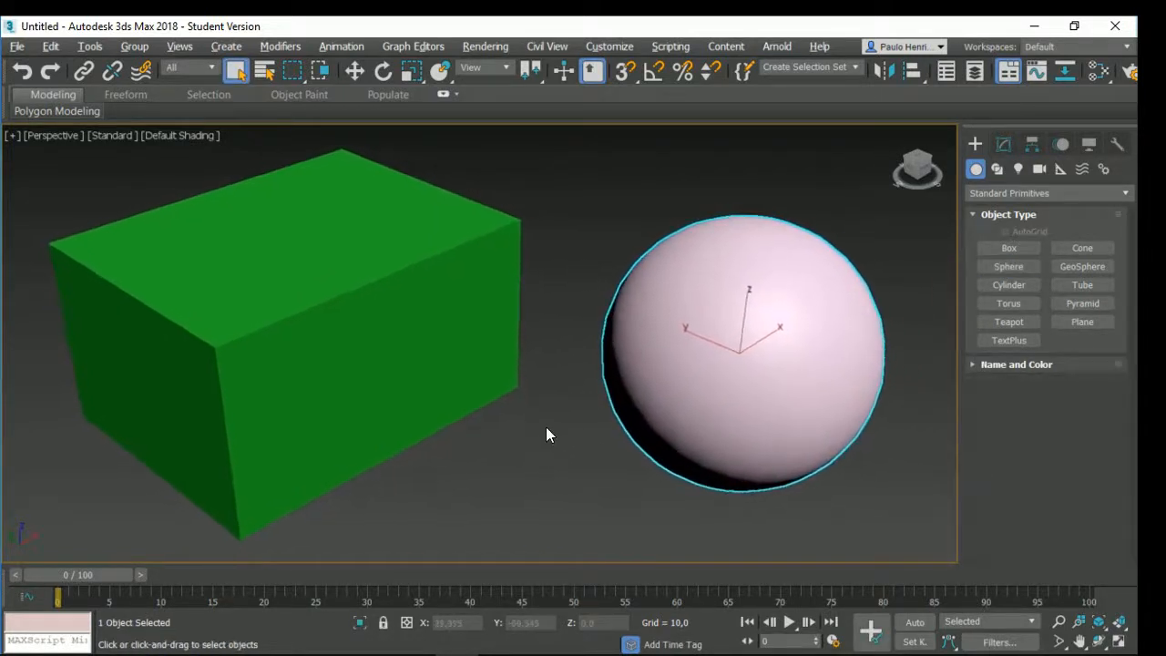
{"action": "mouse_move", "coordinate": [526, 392]}
{"action": "middle_mouse_down"}
{"action": "mouse_move", "coordinate": [629, 393]}
{"action": "mouse_move", "coordinate": [552, 380]}
{"action": "mouse_move", "coordinate": [439, 390]}
{"action": "mouse_move", "coordinate": [607, 391]}
{"action": "mouse_move", "coordinate": [336, 383]}
{"action": "mouse_move", "coordinate": [530, 394]}
{"action": "mouse_move", "coordinate": [538, 328]}
{"action": "mouse_move", "coordinate": [518, 401]}
{"action": "middle_mouse_up"}
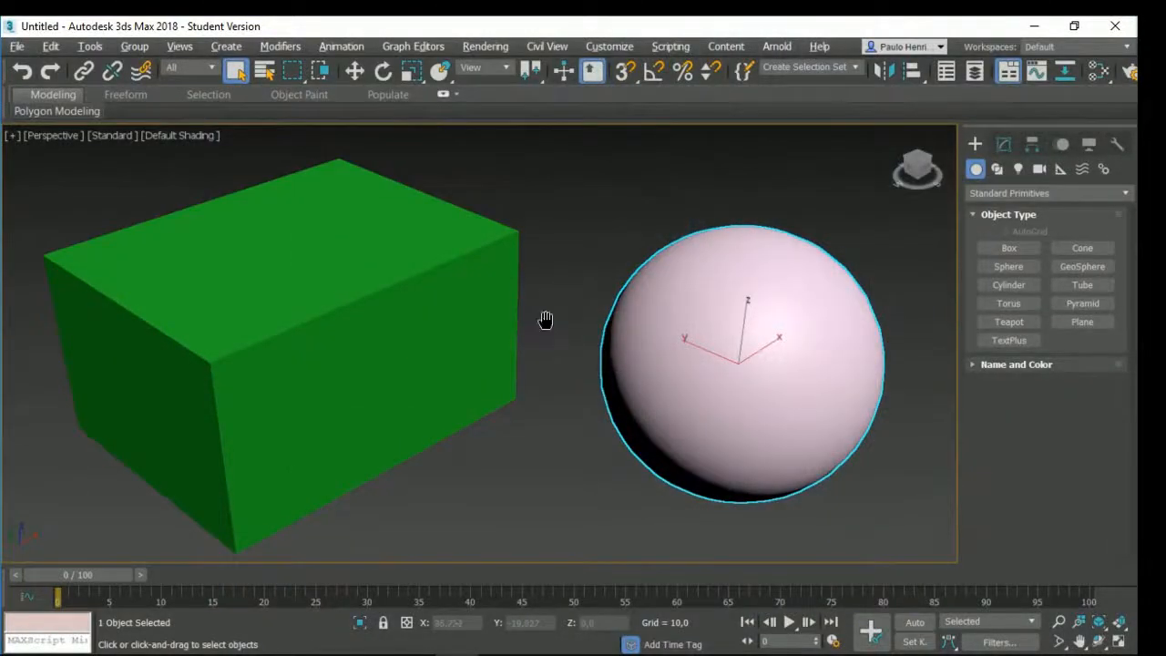
{"action": "mouse_move", "coordinate": [546, 319]}
{"action": "middle_mouse_down"}
{"action": "mouse_move", "coordinate": [352, 318]}
{"action": "mouse_move", "coordinate": [607, 337]}
{"action": "mouse_move", "coordinate": [453, 297]}
{"action": "mouse_move", "coordinate": [536, 334]}
{"action": "middle_mouse_up"}
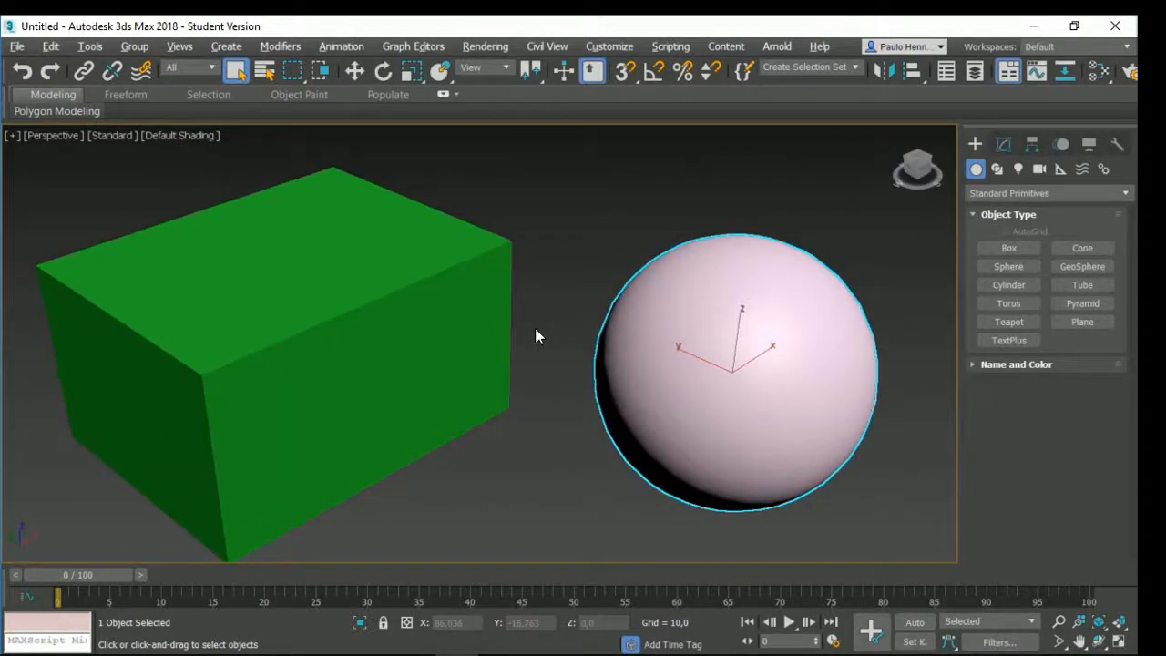
{"action": "scroll", "coordinate": [535, 331], "scroll_direction": "down", "scroll_amount": 5}
{"action": "scroll", "coordinate": [536, 331], "scroll_direction": "up", "scroll_amount": 8}
{"action": "scroll", "coordinate": [535, 332], "scroll_direction": "down", "scroll_amount": 5}
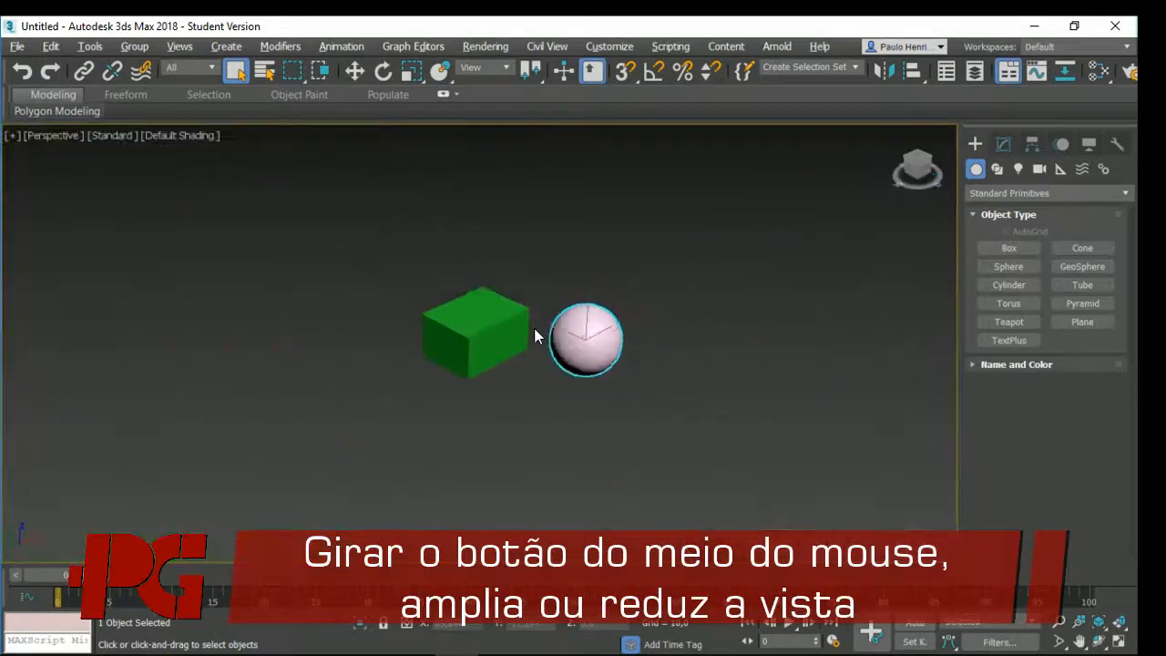
{"action": "scroll", "coordinate": [535, 332], "scroll_direction": "up", "scroll_amount": 6}
{"action": "scroll", "coordinate": [535, 331], "scroll_direction": "down", "scroll_amount": 5}
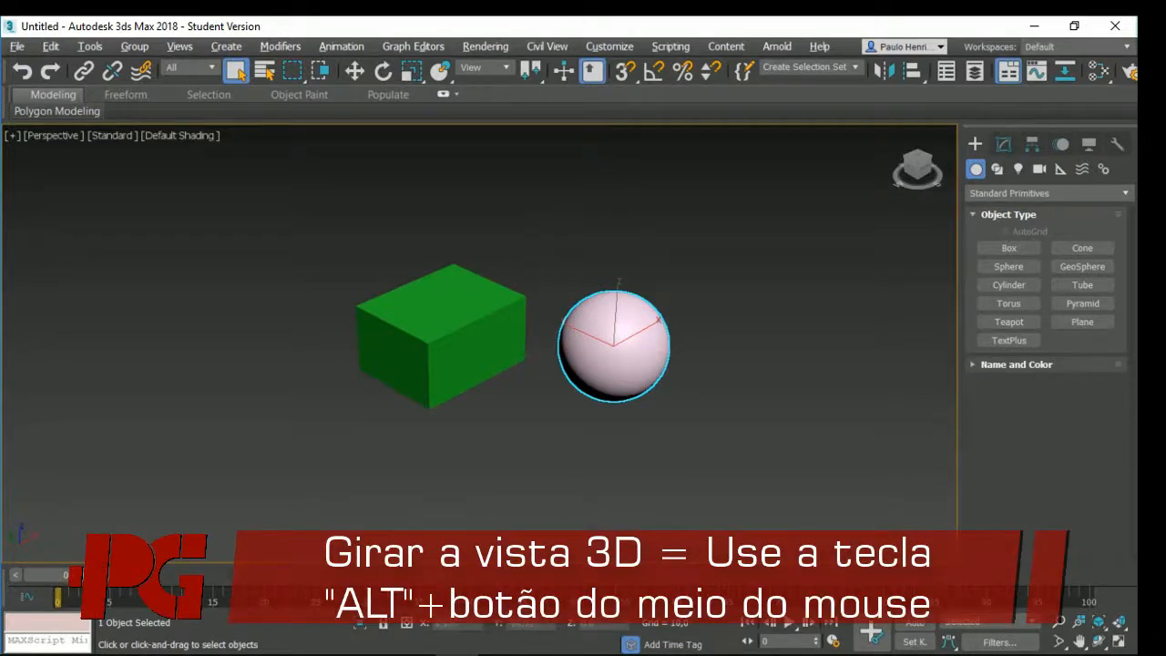
Step: Orbit the Perspective view around the sphere, around the selected green box, and with nothing selected to compare the rotation centres
{"action": "middle_click_drag", "start_coordinate": [455, 346], "coordinate": [770, 333], "text": "alt"}
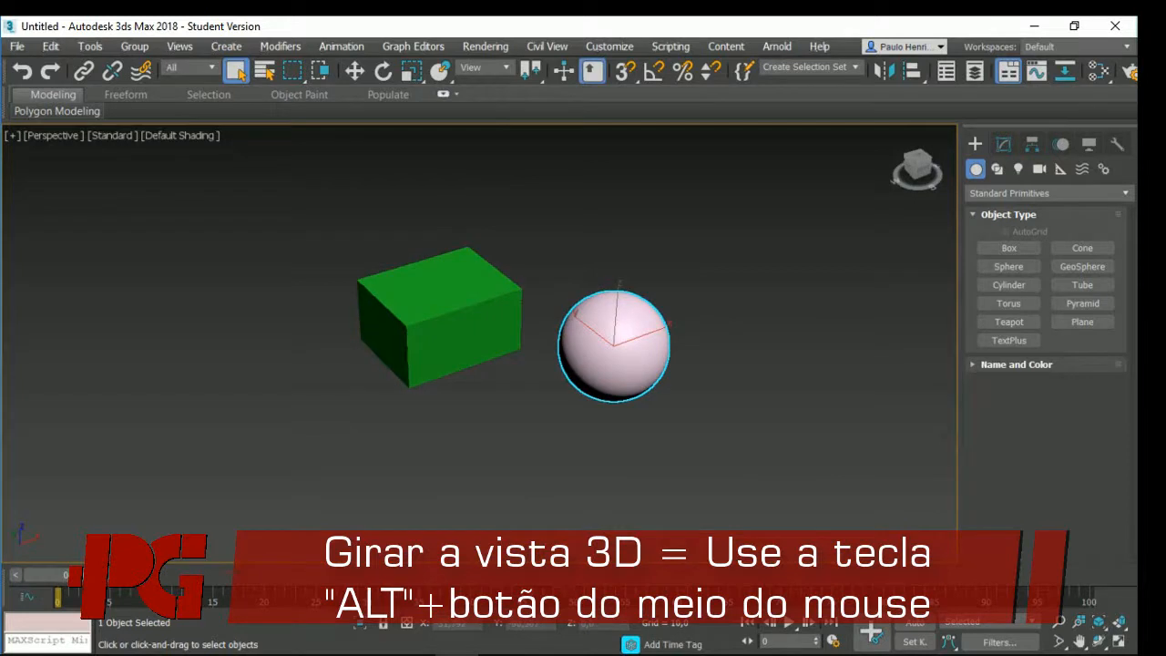
{"action": "left_click", "coordinate": [446, 311]}
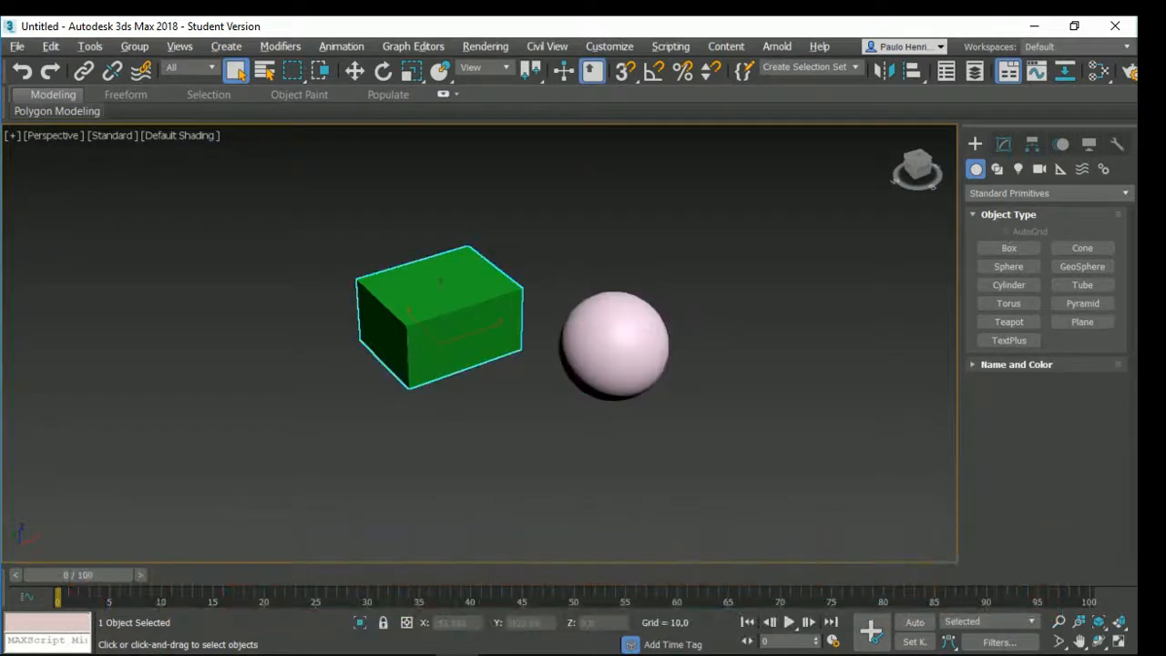
{"action": "middle_click_drag", "start_coordinate": [445, 311], "coordinate": [477, 306], "text": "alt"}
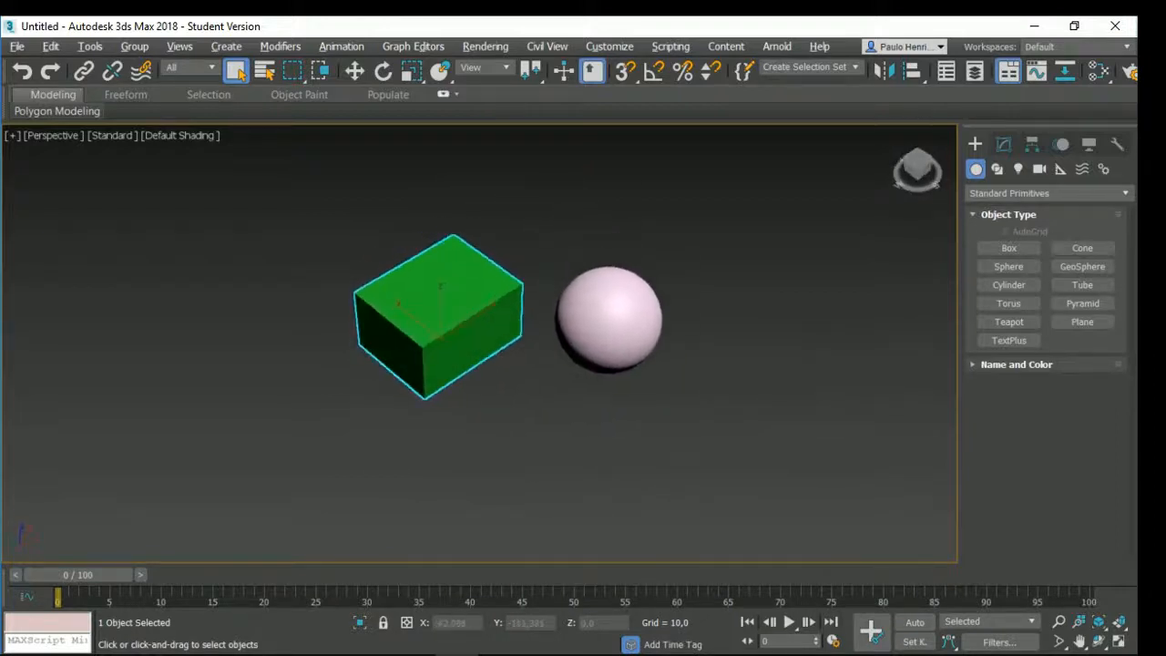
{"action": "left_click", "coordinate": [529, 424]}
{"action": "middle_click_drag", "start_coordinate": [494, 448], "coordinate": [369, 474]}
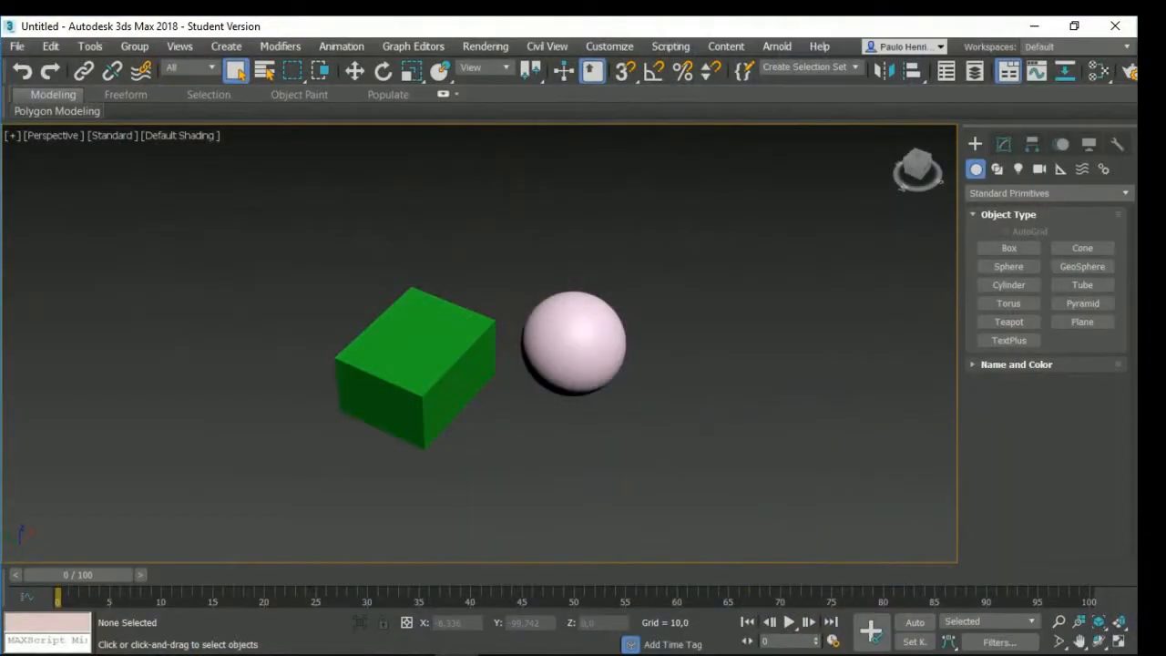
Step: Restore the four-viewport layout, orbit the Top viewport out of its plane, and return it to the Top view
{"action": "key", "text": "alt+w"}
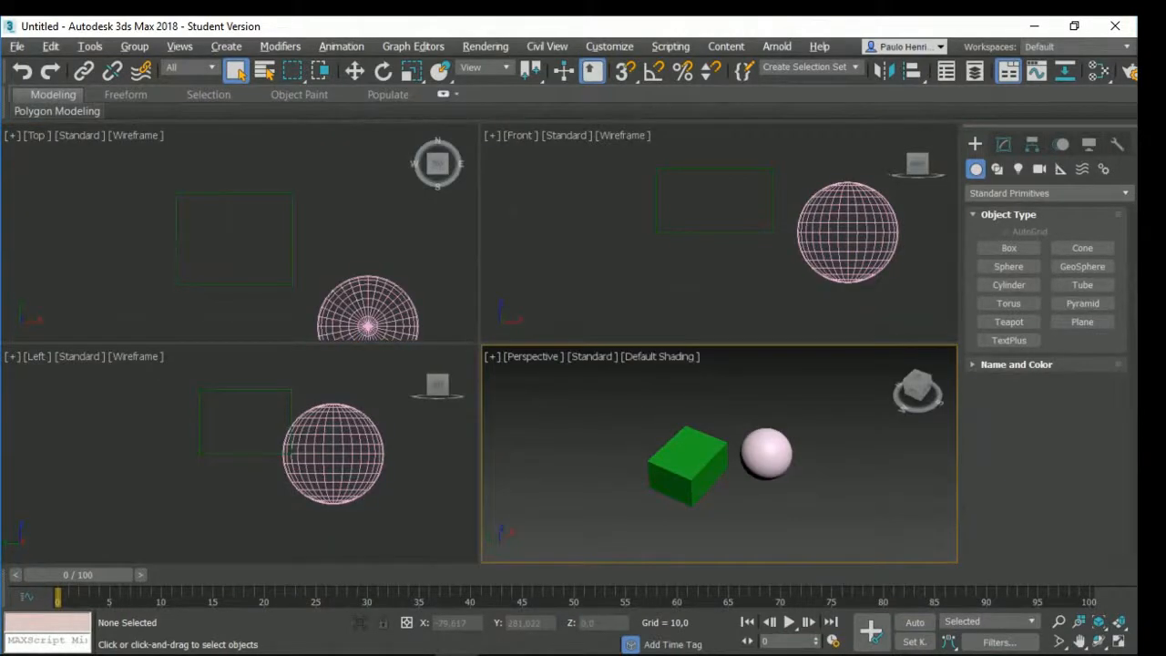
{"action": "middle_click_drag", "start_coordinate": [266, 239], "coordinate": [246, 173]}
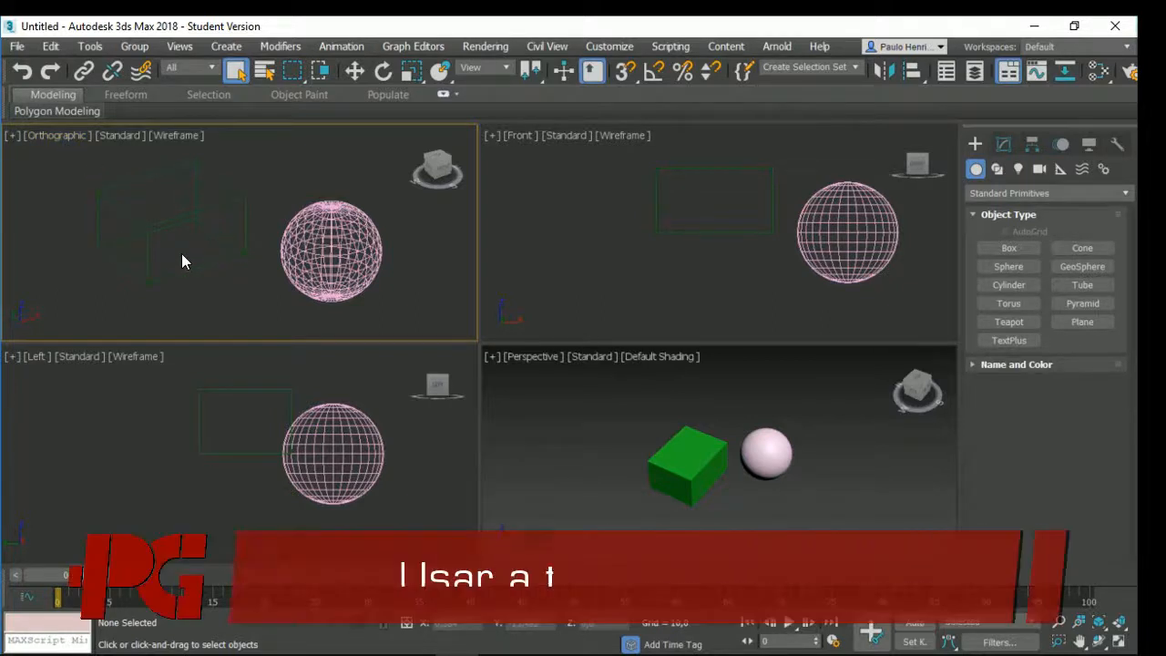
{"action": "key", "text": "t"}
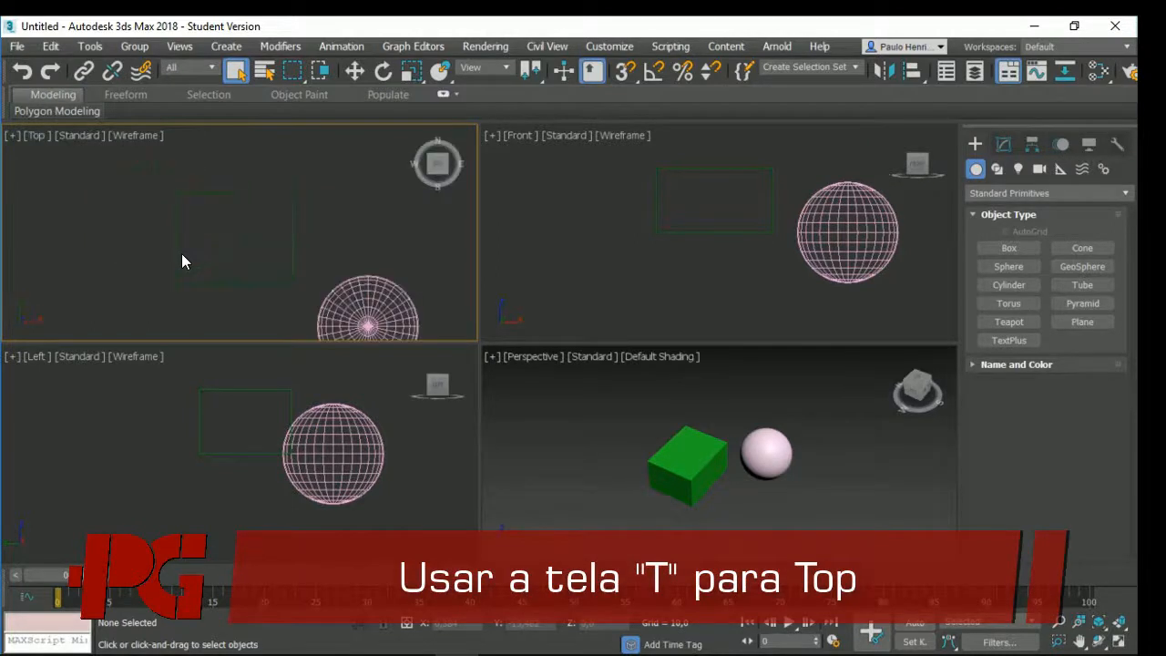
{"action": "middle_click_drag", "start_coordinate": [182, 253], "coordinate": [212, 222]}
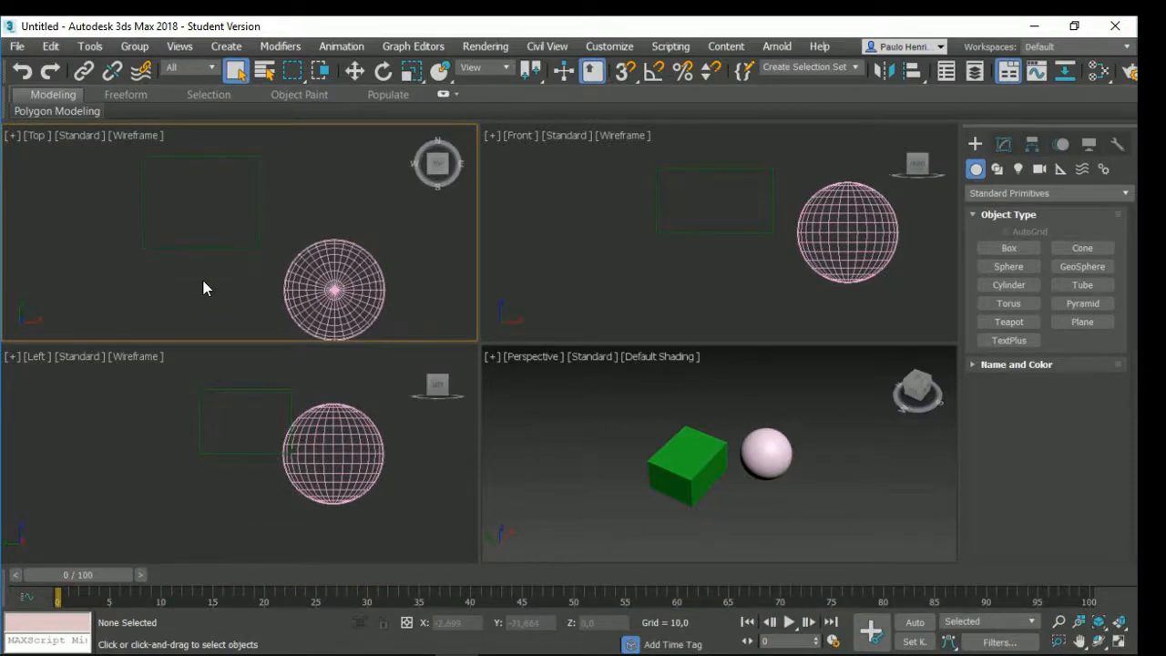
Step: Switch the Top viewport to Front and then Left, and switch the original Left viewport to Top
{"action": "key", "text": "f"}
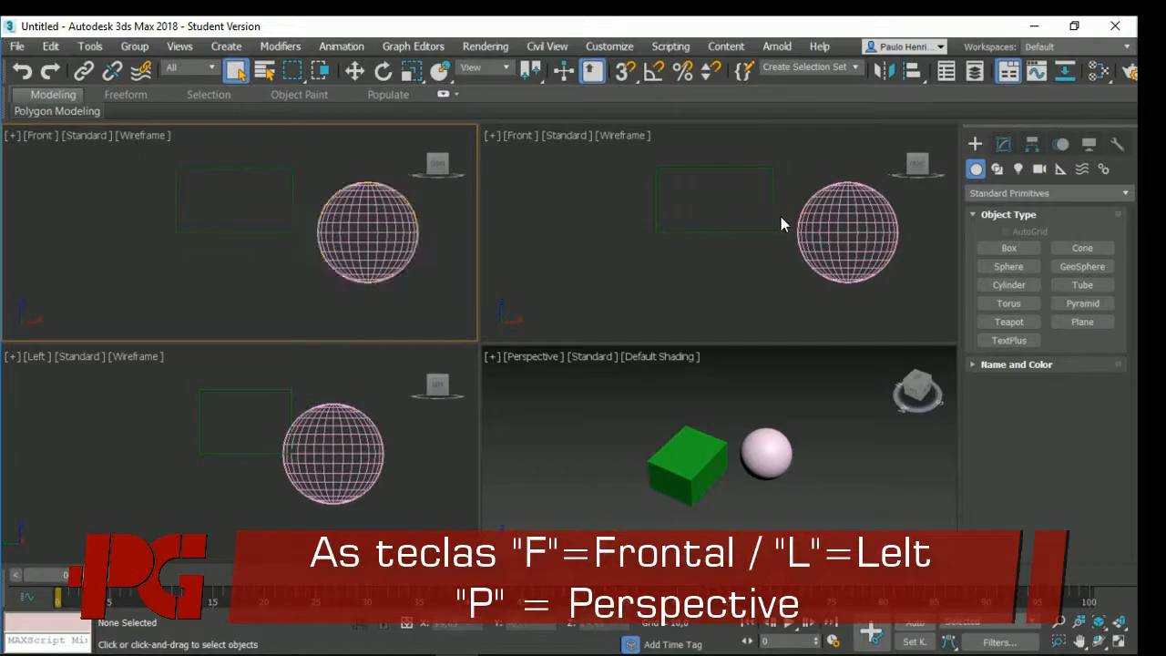
{"action": "key", "text": "l"}
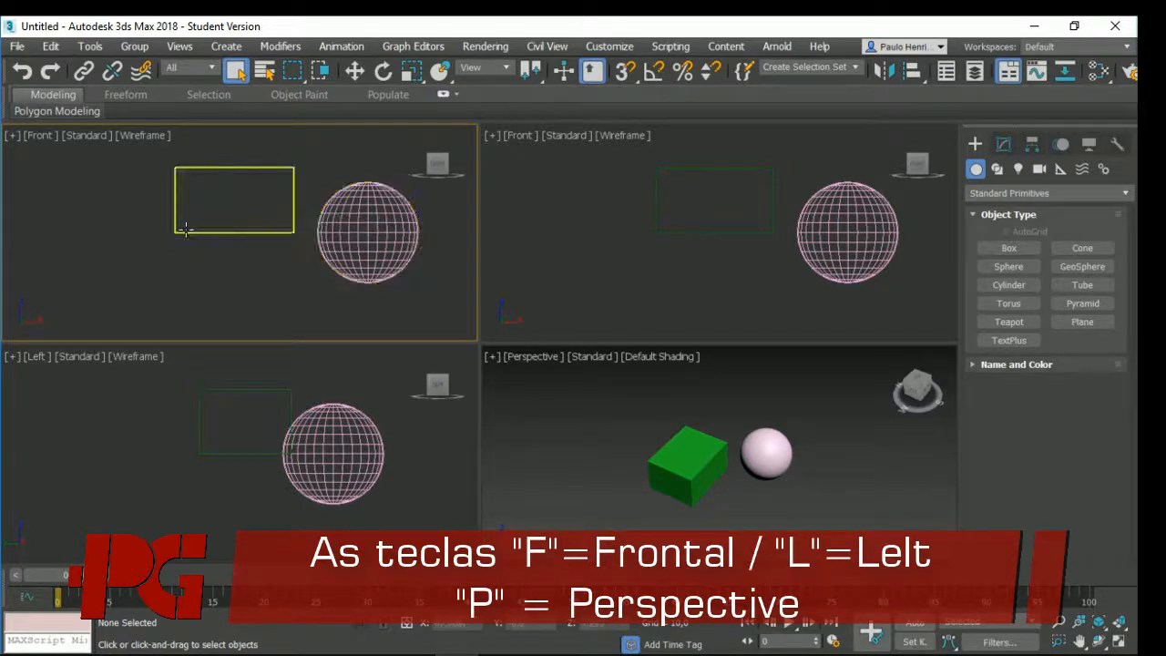
{"action": "left_click", "coordinate": [179, 468]}
{"action": "key", "text": "t"}
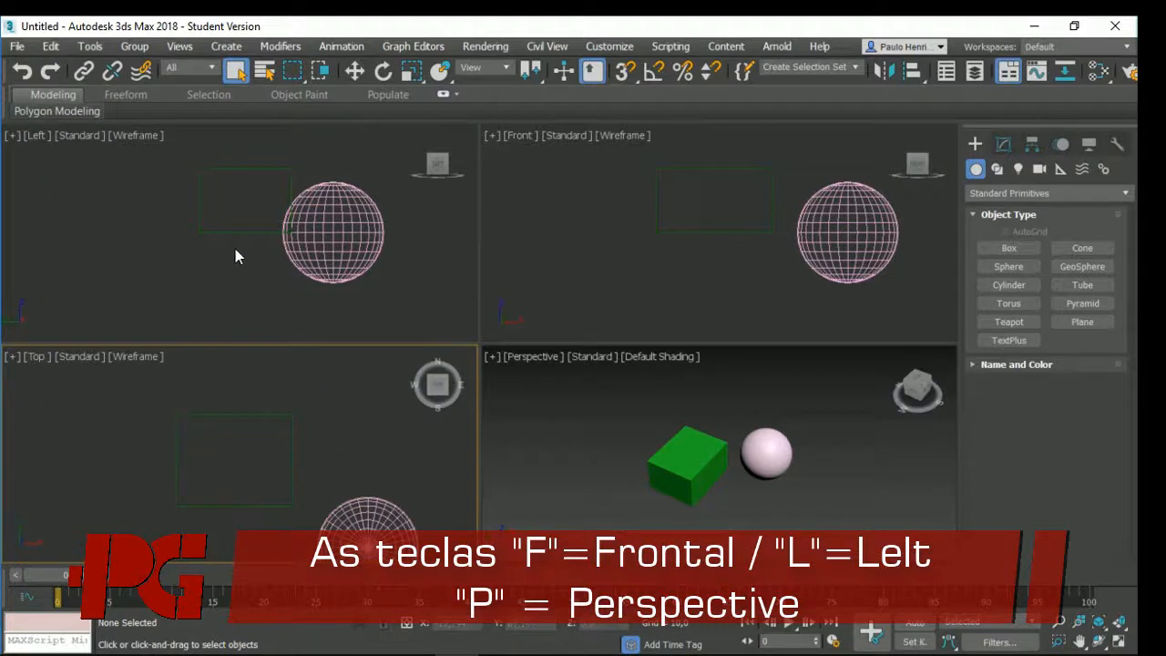
Step: Swap the two exchanged viewports back to their original Top and Left views
{"action": "left_click", "coordinate": [230, 283]}
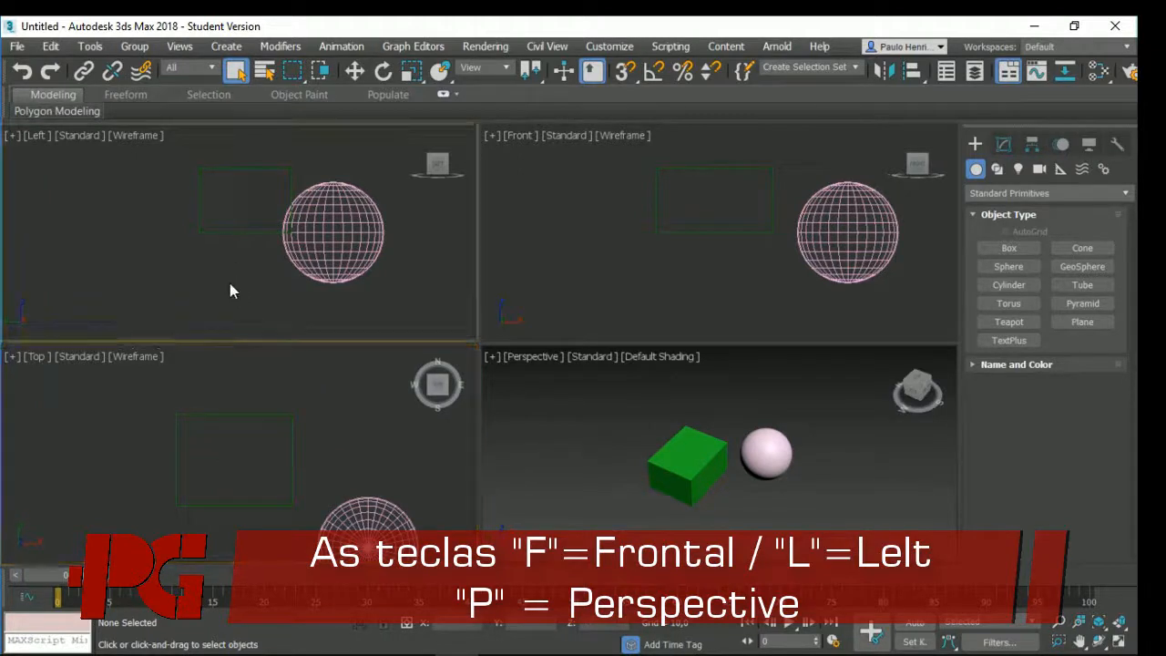
{"action": "key", "text": "t"}
{"action": "left_click", "coordinate": [218, 401]}
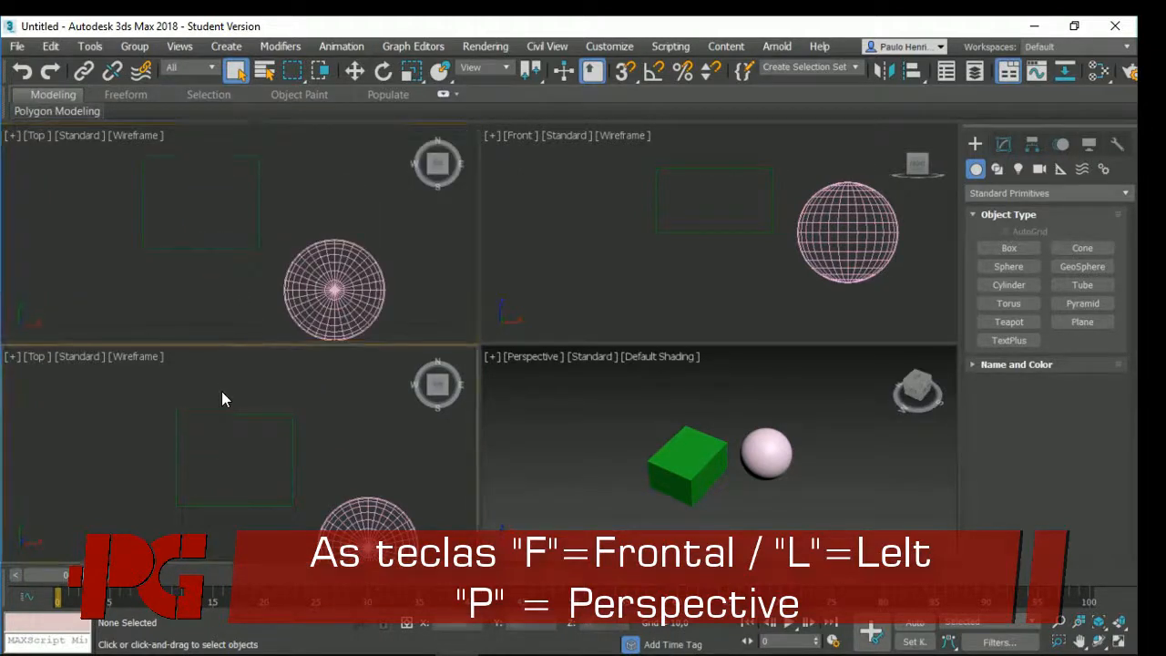
{"action": "middle_click_drag", "start_coordinate": [222, 391], "coordinate": [220, 373]}
{"action": "key", "text": "l"}
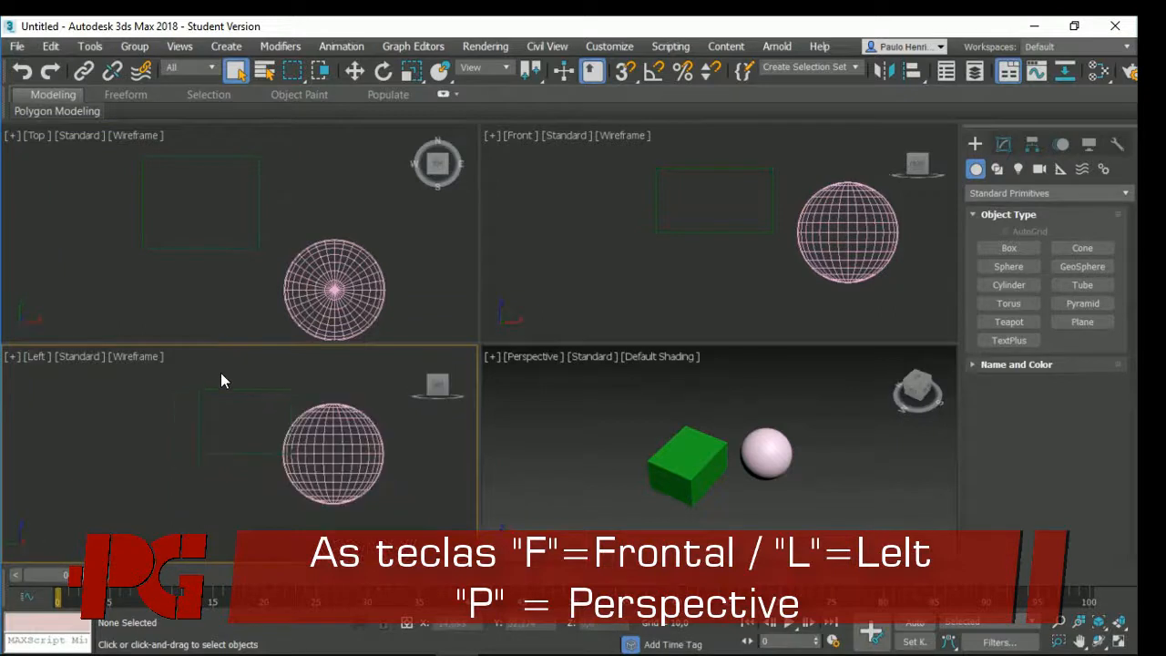
Step: Switch the Top viewport to Left, then to Perspective, and set it back to the Top view
{"action": "left_click", "coordinate": [230, 306]}
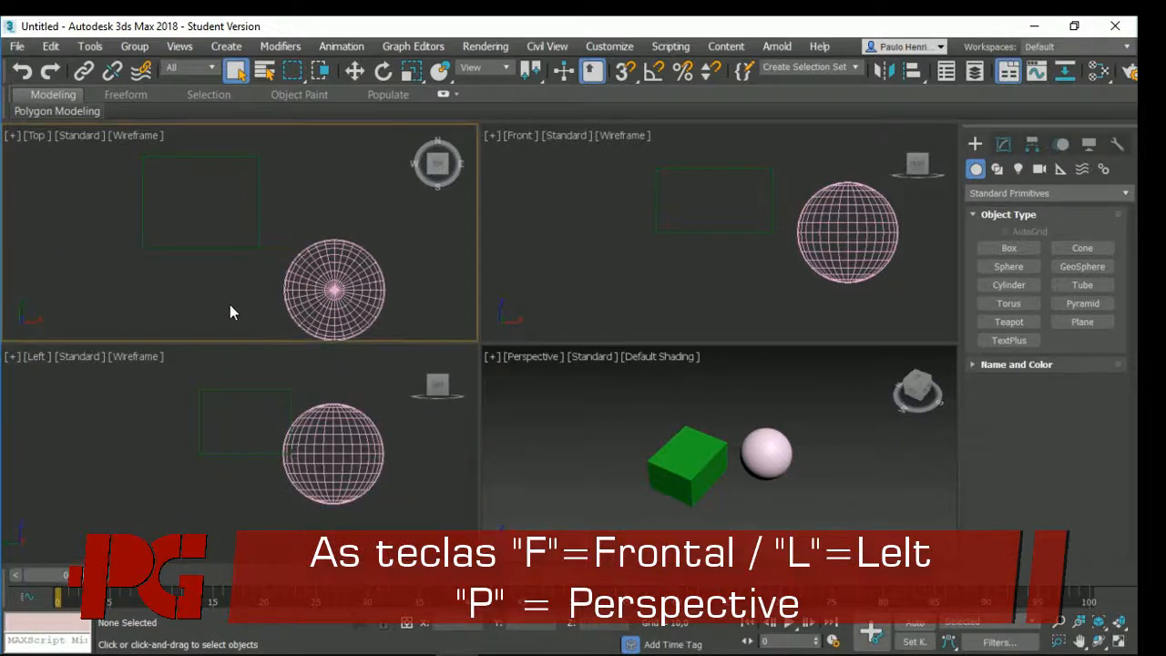
{"action": "key", "text": "l"}
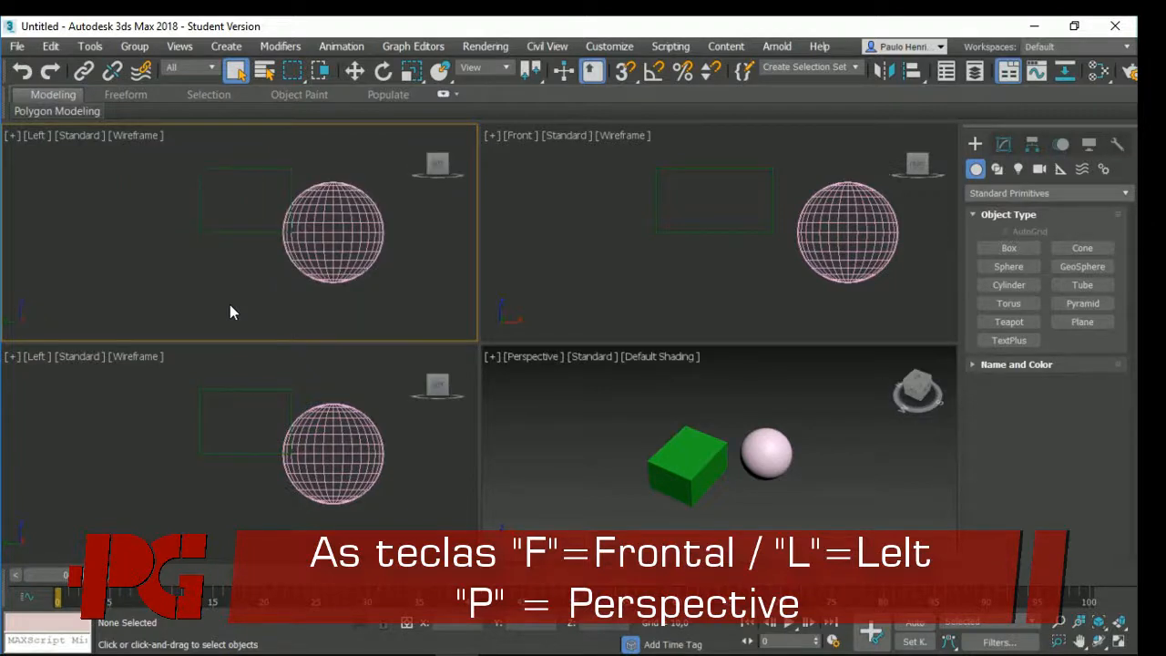
{"action": "key", "text": "p"}
{"action": "key", "text": "r"}
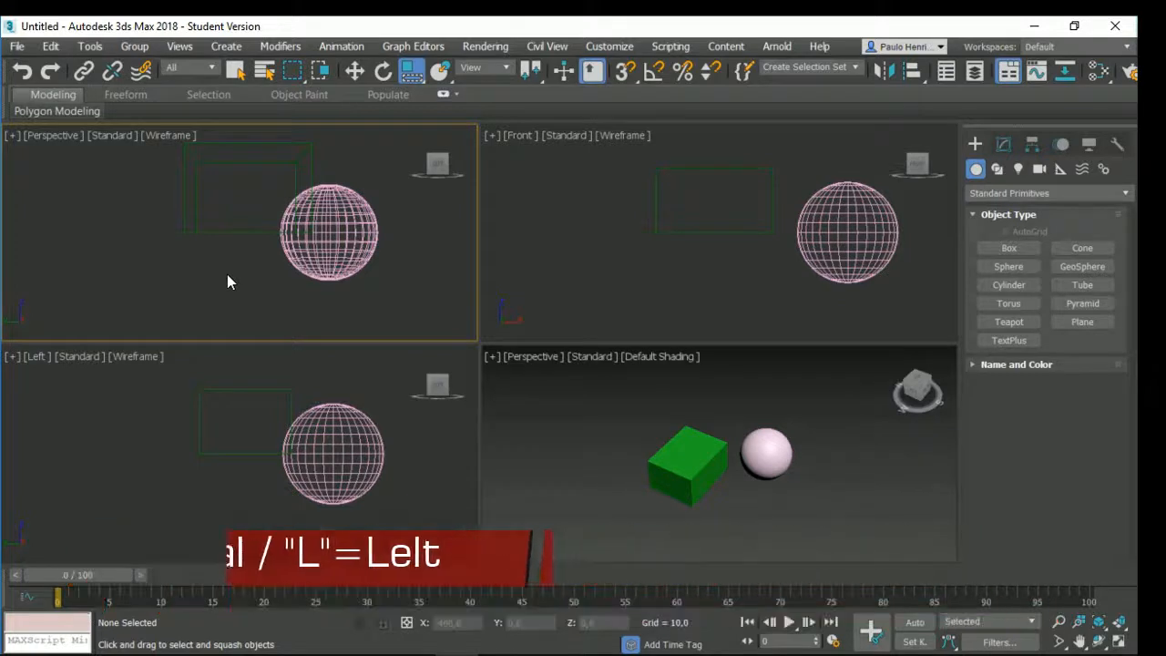
{"action": "key", "text": "t"}
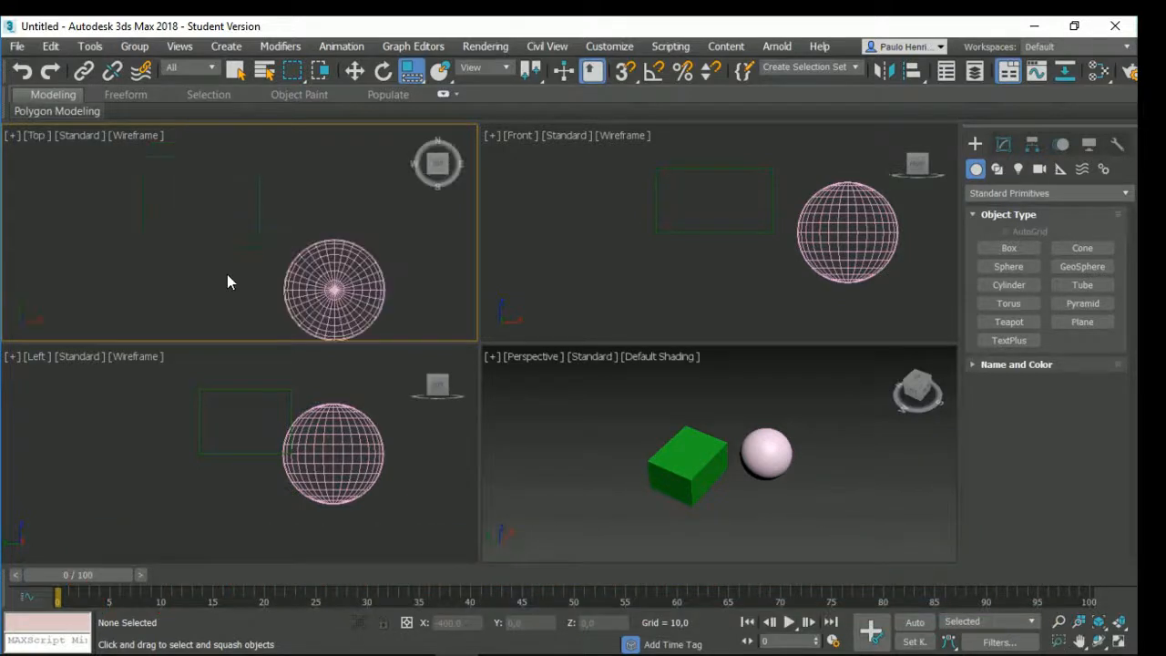
{"action": "middle_click_drag", "start_coordinate": [226, 280], "coordinate": [211, 261]}
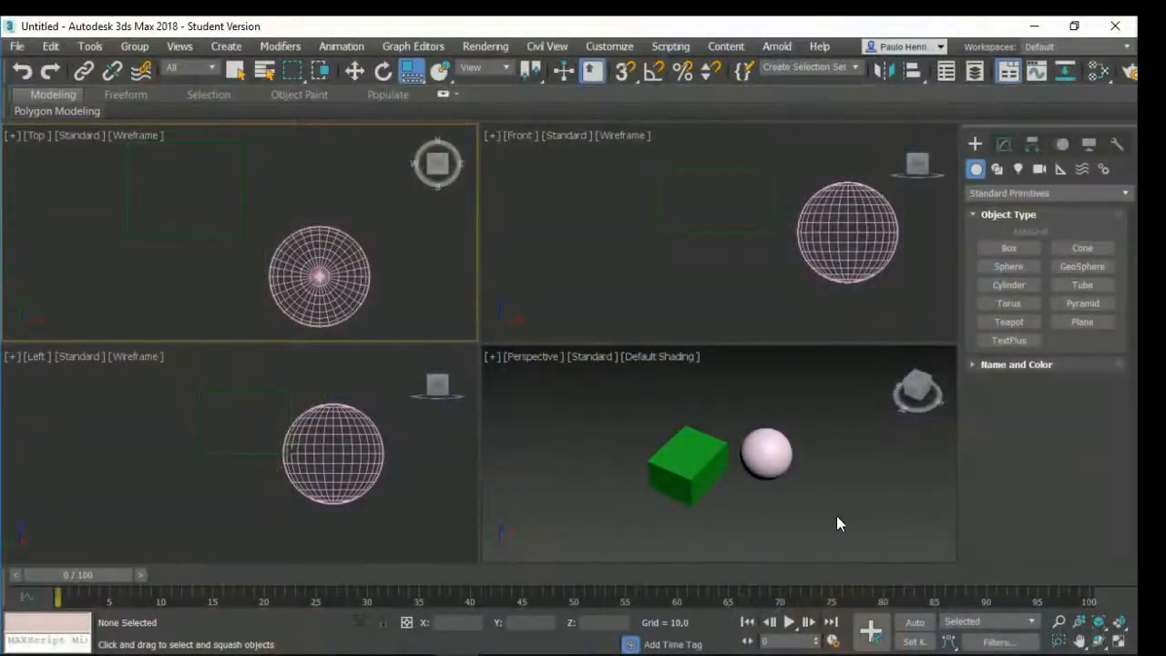
Step: Select the green box in the Perspective viewport, cycle through the Move, Rotate and Scale tools, and activate Select and Move
{"action": "left_click", "coordinate": [712, 497]}
{"action": "scroll", "coordinate": [699, 489], "scroll_direction": "up", "scroll_amount": 5}
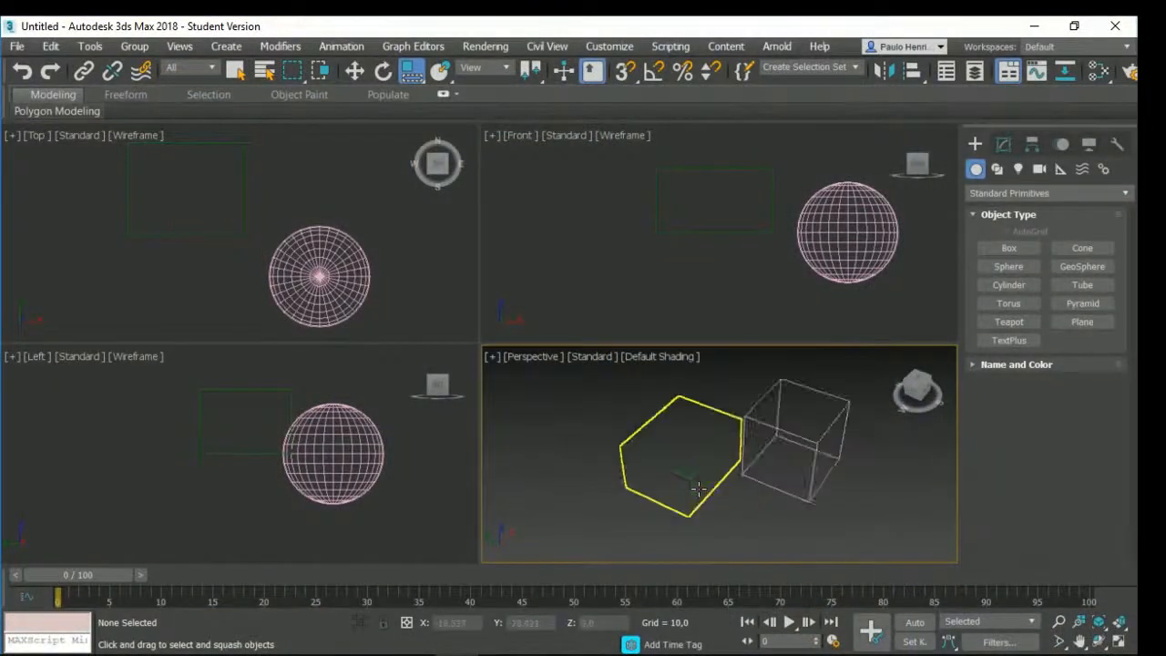
{"action": "middle_click_drag", "start_coordinate": [697, 489], "coordinate": [662, 520]}
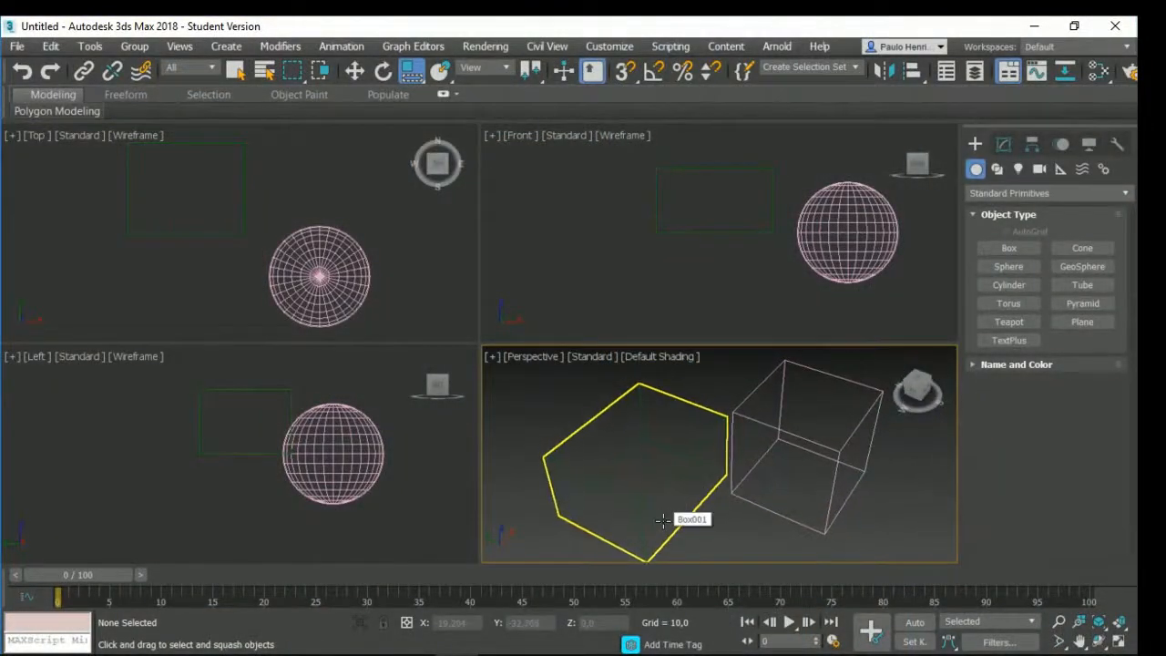
{"action": "left_click", "coordinate": [662, 481]}
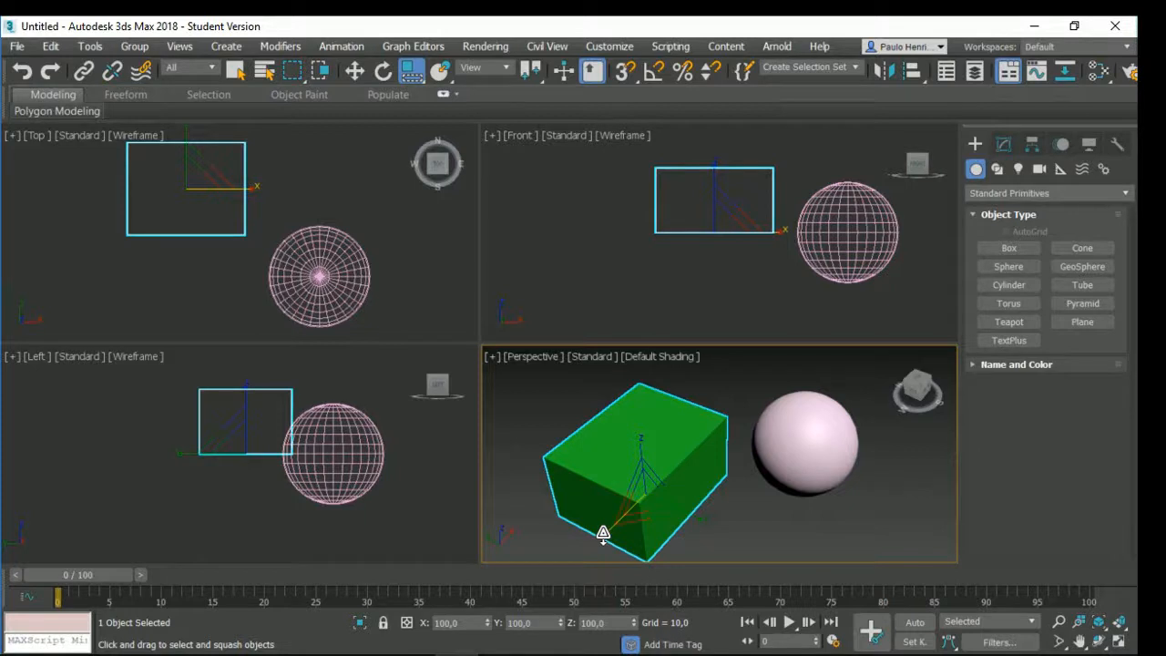
{"action": "left_click", "coordinate": [354, 72]}
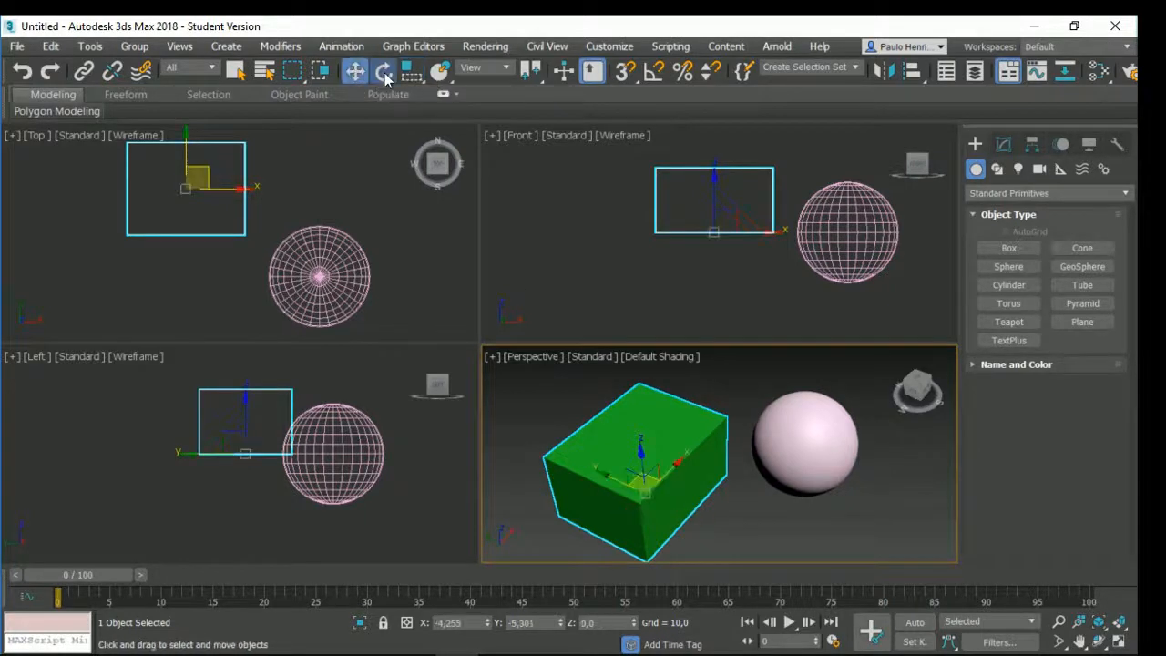
{"action": "left_click", "coordinate": [384, 72]}
{"action": "left_click", "coordinate": [410, 73]}
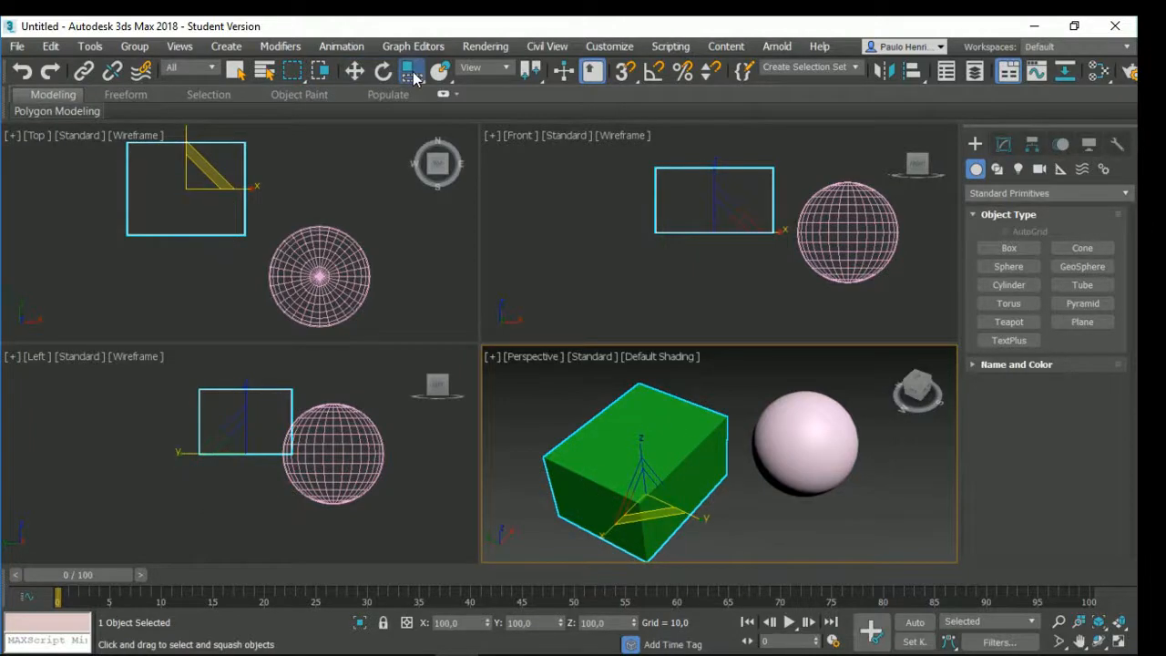
{"action": "left_click", "coordinate": [355, 72]}
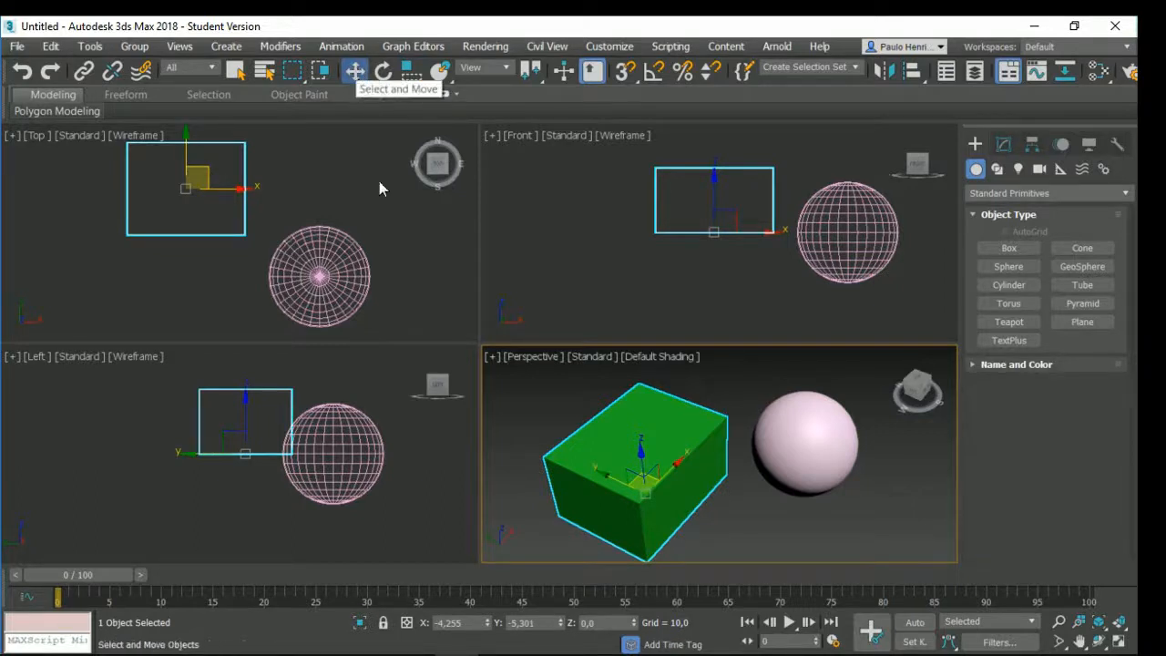
Step: Maximize the Perspective viewport and move the green box along single axes, to about X -40 and Y 11, with Z at 0
{"action": "middle_click_drag", "start_coordinate": [514, 416], "coordinate": [537, 405]}
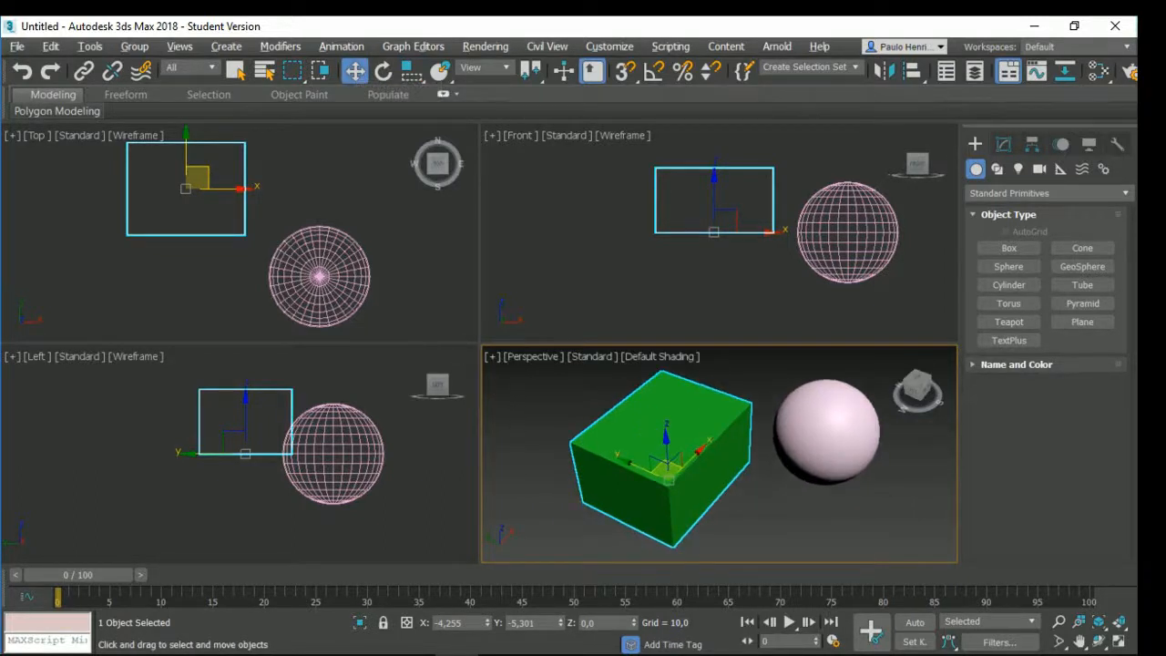
{"action": "key", "text": "alt+w"}
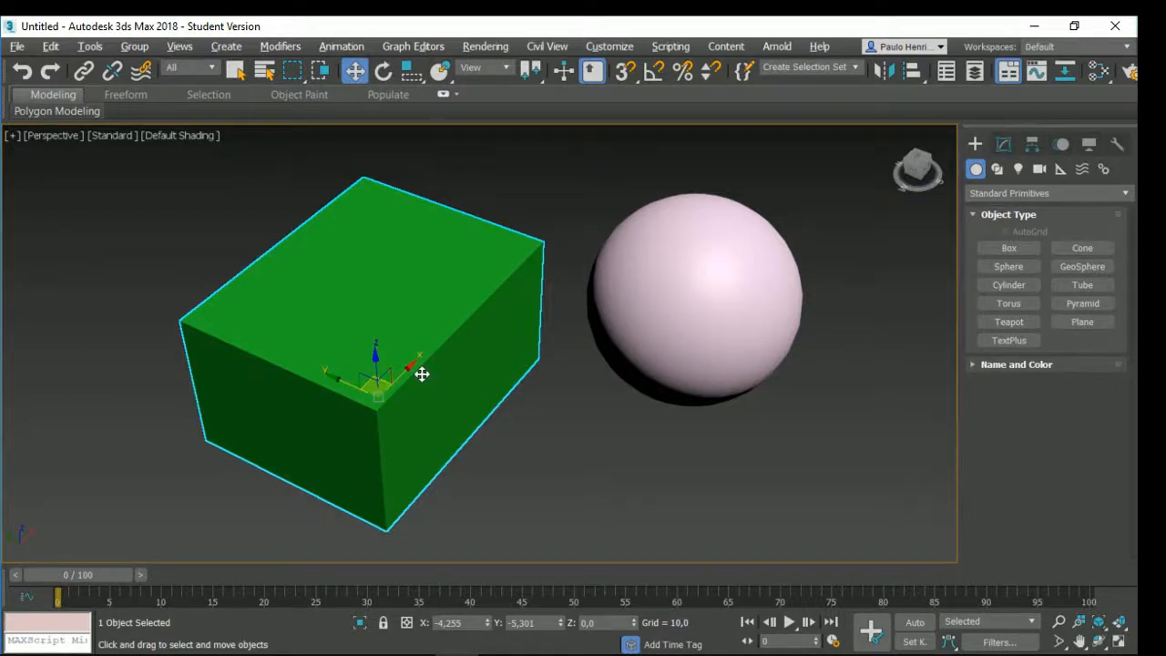
{"action": "middle_click_drag", "start_coordinate": [443, 409], "coordinate": [138, 400], "text": "alt"}
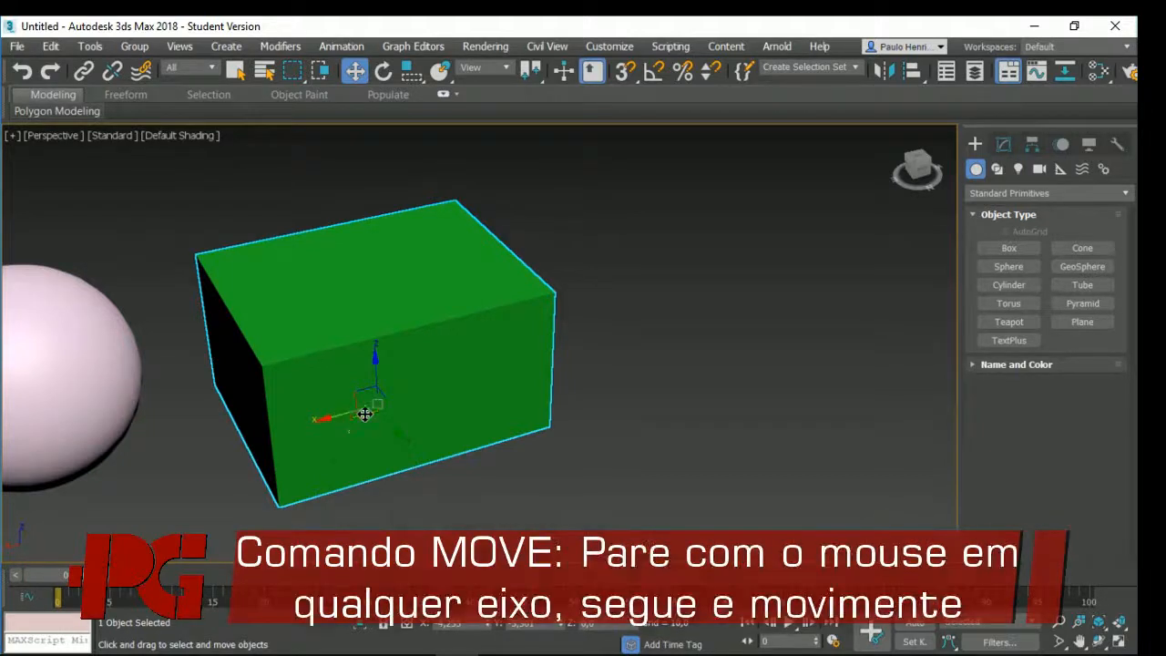
{"action": "left_click_drag", "start_coordinate": [365, 415], "coordinate": [433, 486]}
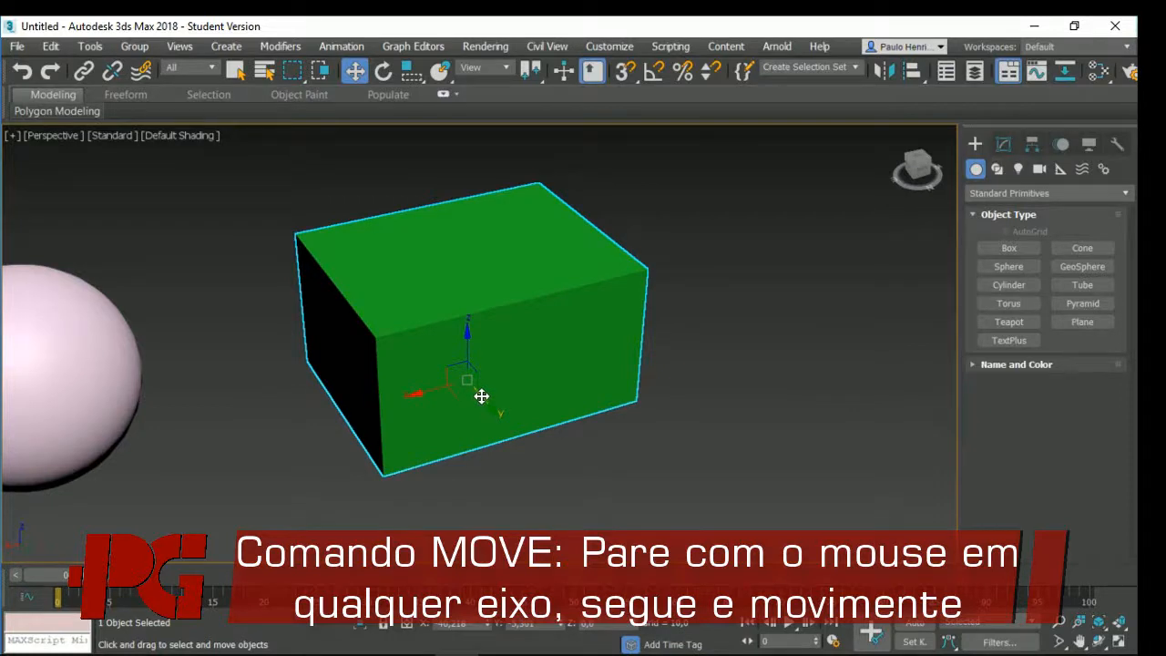
{"action": "left_click_drag", "start_coordinate": [481, 396], "coordinate": [504, 419]}
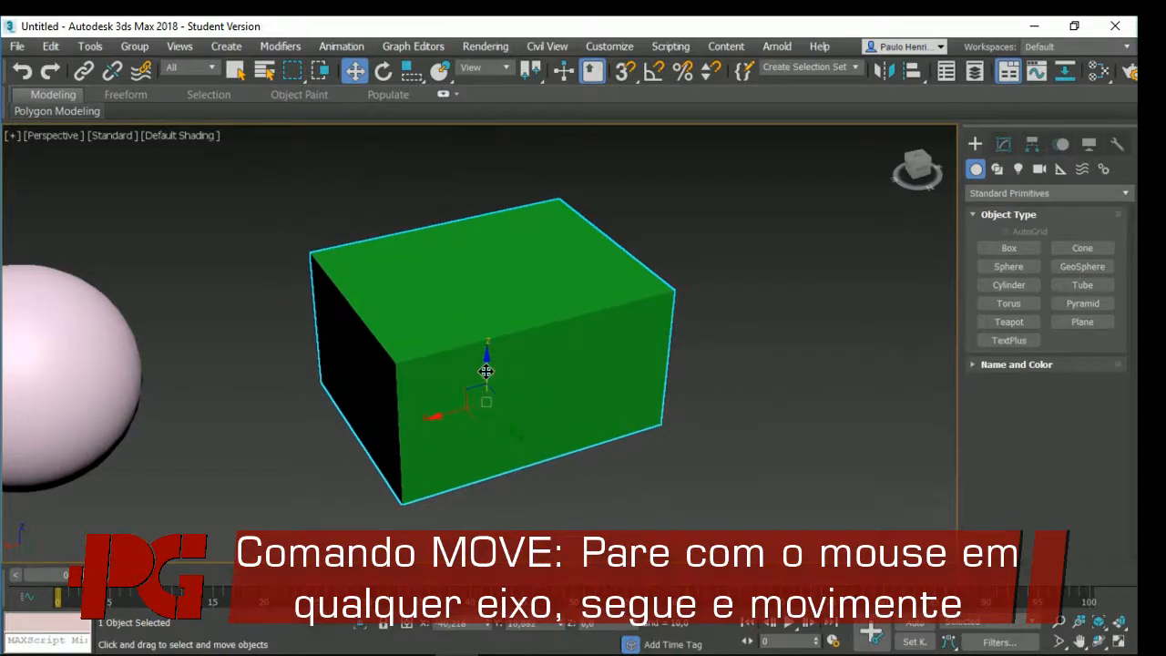
{"action": "mouse_move", "coordinate": [484, 372]}
{"action": "left_mouse_down"}
{"action": "mouse_move", "coordinate": [492, 264]}
{"action": "mouse_move", "coordinate": [487, 359]}
{"action": "mouse_move", "coordinate": [496, 346]}
{"action": "mouse_move", "coordinate": [481, 343]}
{"action": "mouse_move", "coordinate": [476, 310]}
{"action": "mouse_move", "coordinate": [471, 373]}
{"action": "left_mouse_up"}
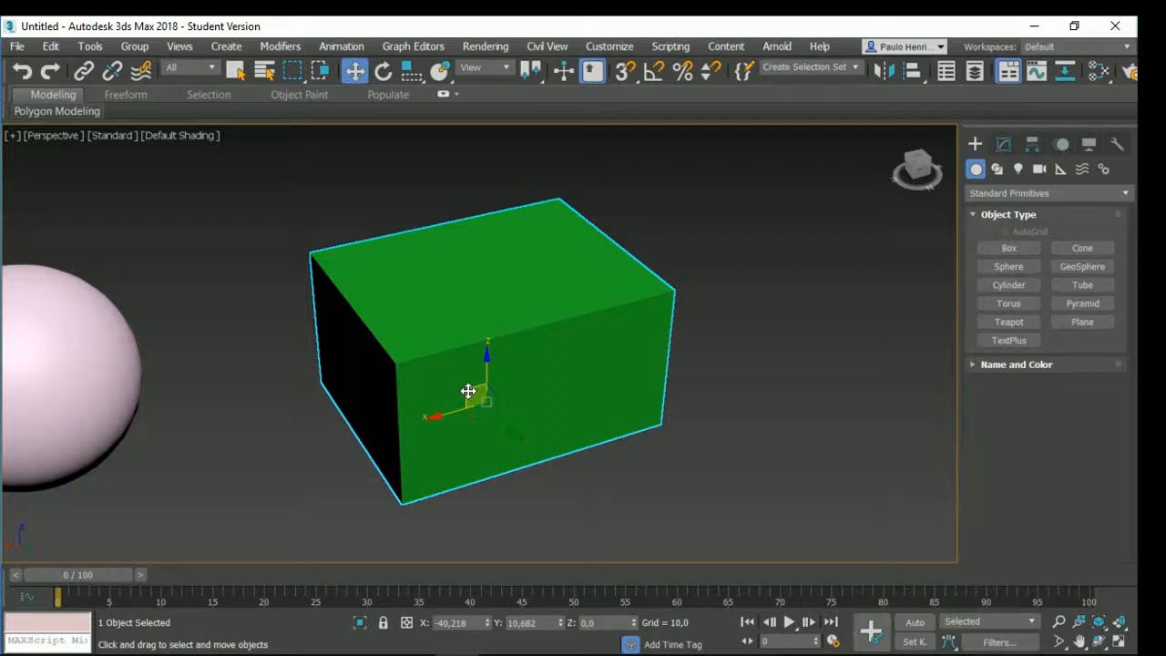
Step: Move the green box within the XZ, XY and YZ planes to about X -30, Y 26, Z 33, and leave it selected
{"action": "left_click_drag", "start_coordinate": [468, 391], "coordinate": [439, 384]}
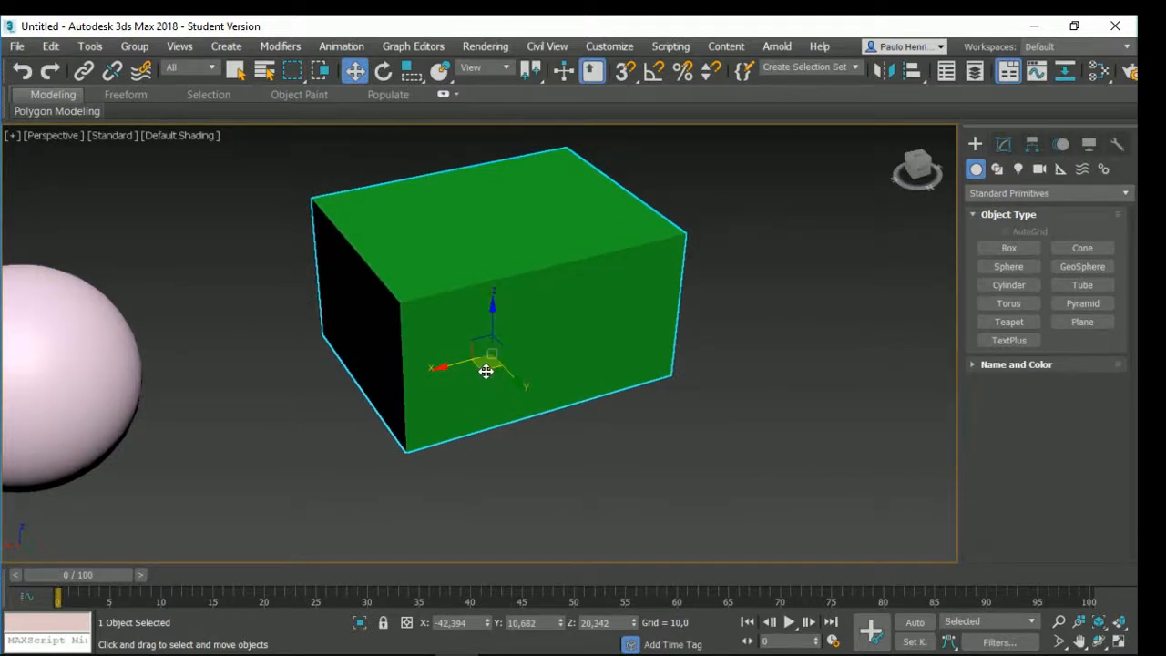
{"action": "mouse_move", "coordinate": [485, 371]}
{"action": "left_mouse_down"}
{"action": "mouse_move", "coordinate": [489, 391]}
{"action": "mouse_move", "coordinate": [571, 359]}
{"action": "mouse_move", "coordinate": [383, 398]}
{"action": "mouse_move", "coordinate": [527, 389]}
{"action": "mouse_move", "coordinate": [477, 381]}
{"action": "left_mouse_up"}
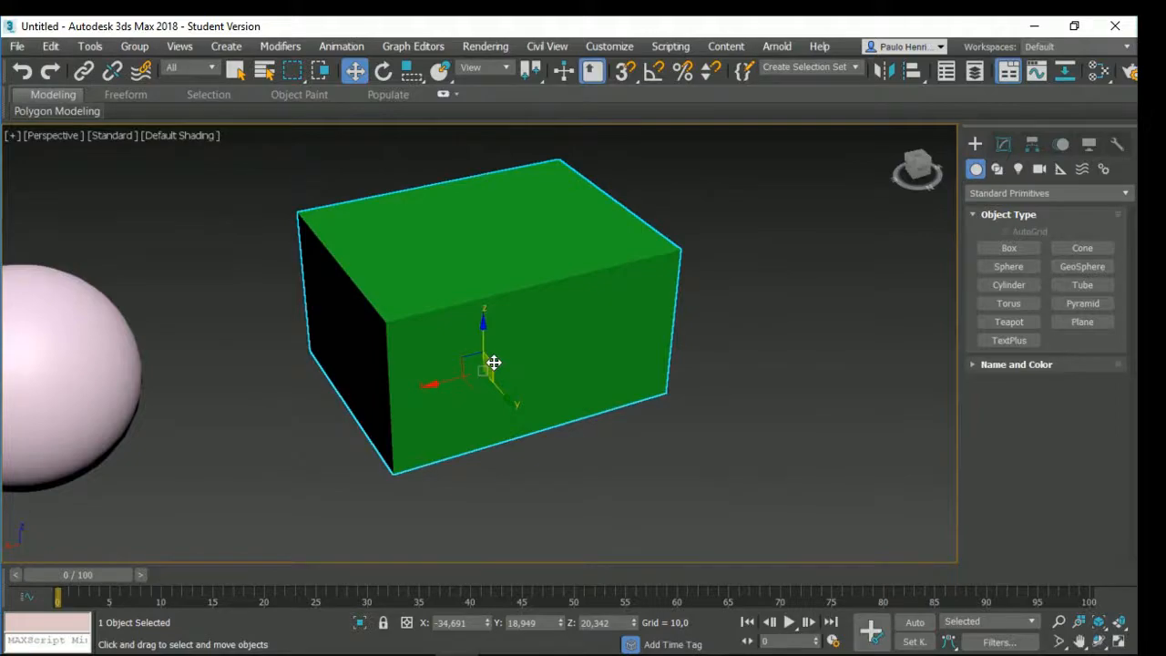
{"action": "left_click_drag", "start_coordinate": [493, 363], "coordinate": [489, 279]}
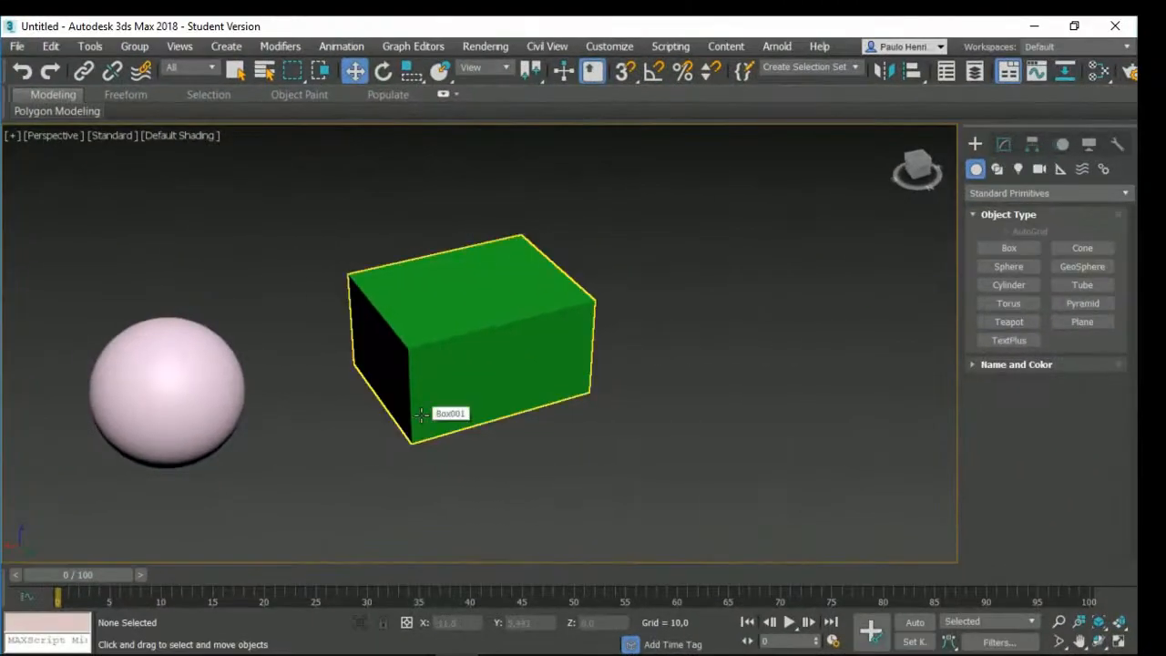
{"action": "left_click", "coordinate": [421, 415]}
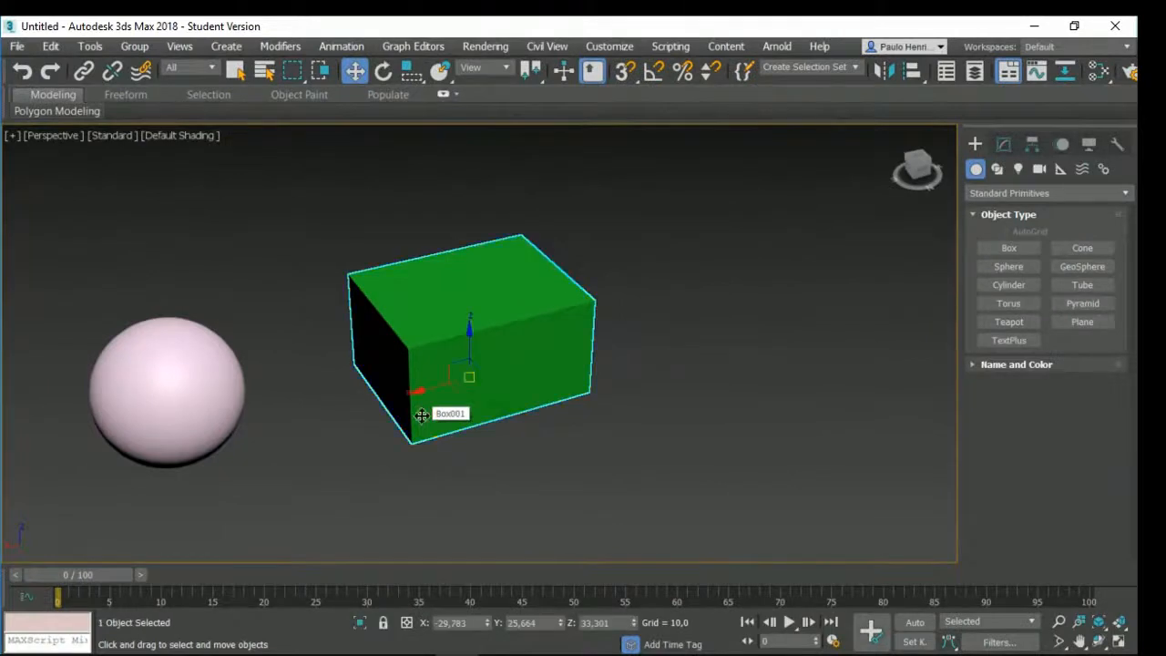
Step: Try rotating the green box about its X and Z axes with Select and Rotate, and undo the rotation
{"action": "left_click", "coordinate": [383, 73]}
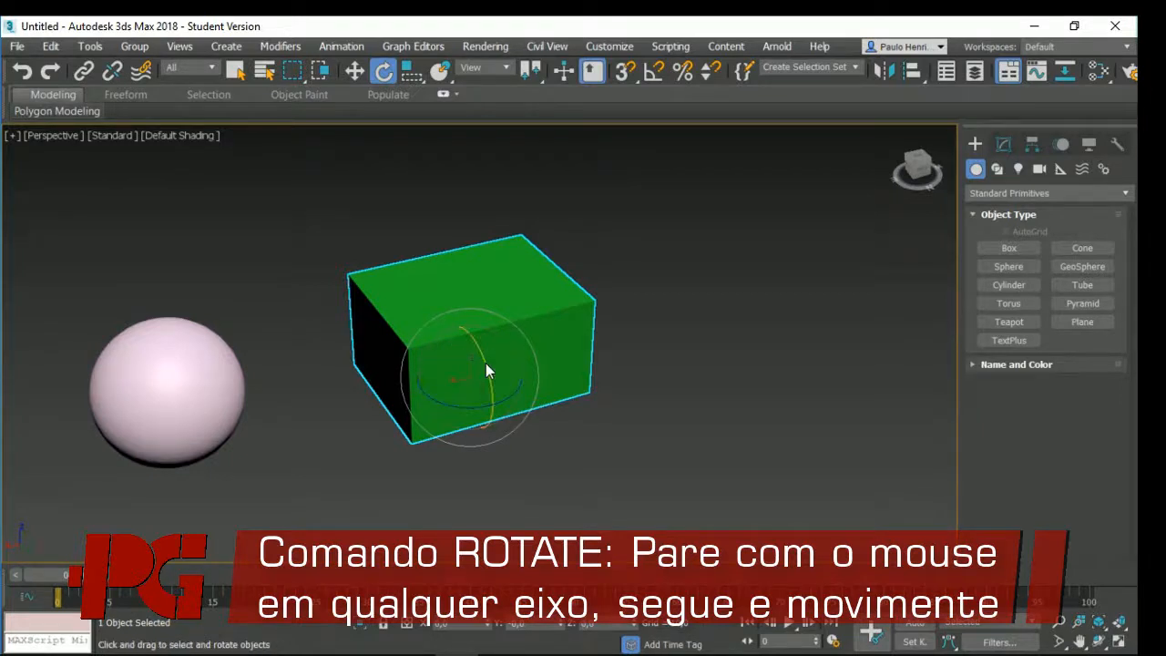
{"action": "left_click_drag", "start_coordinate": [486, 365], "coordinate": [479, 300]}
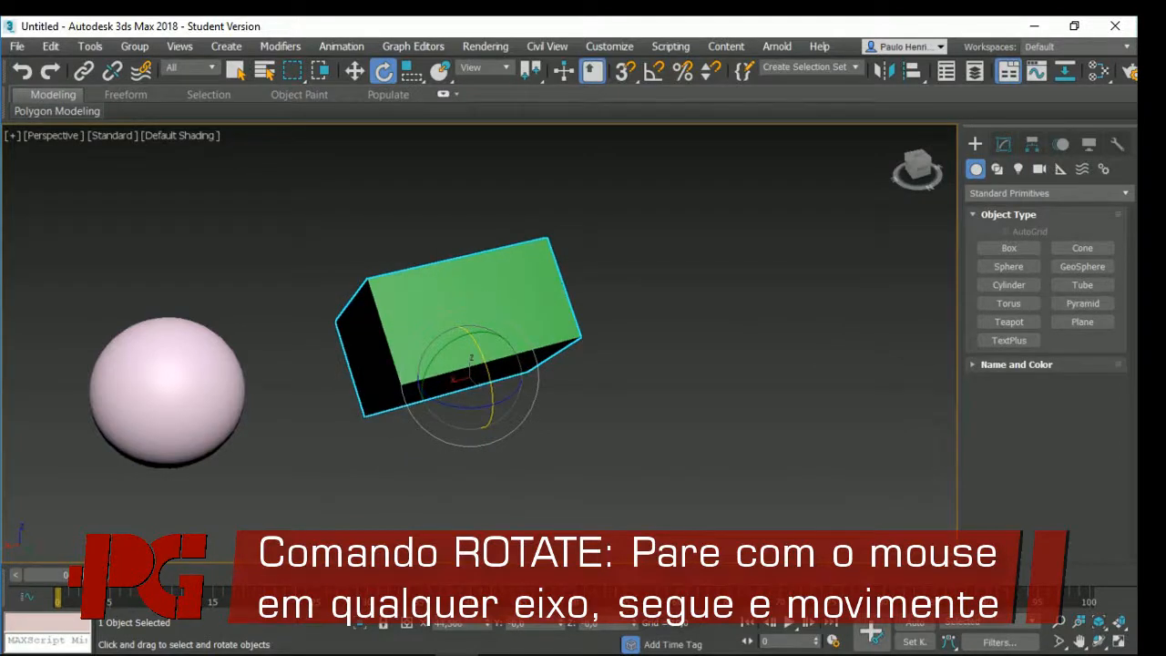
{"action": "key", "text": "ctrl+z"}
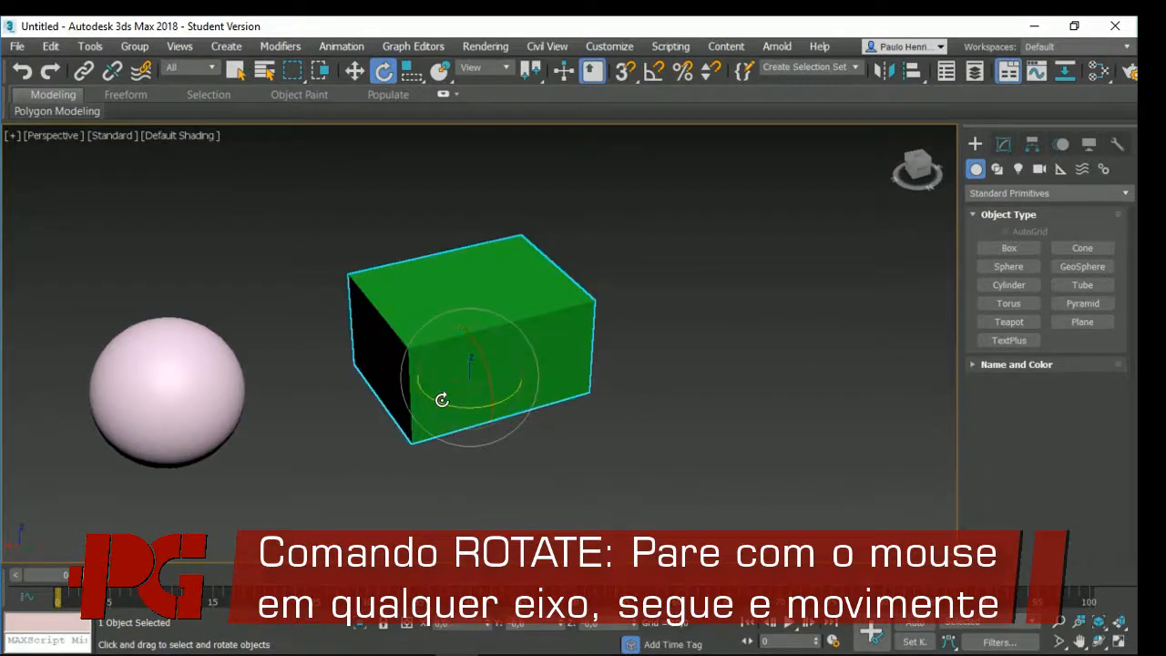
{"action": "left_click_drag", "start_coordinate": [442, 400], "coordinate": [410, 401]}
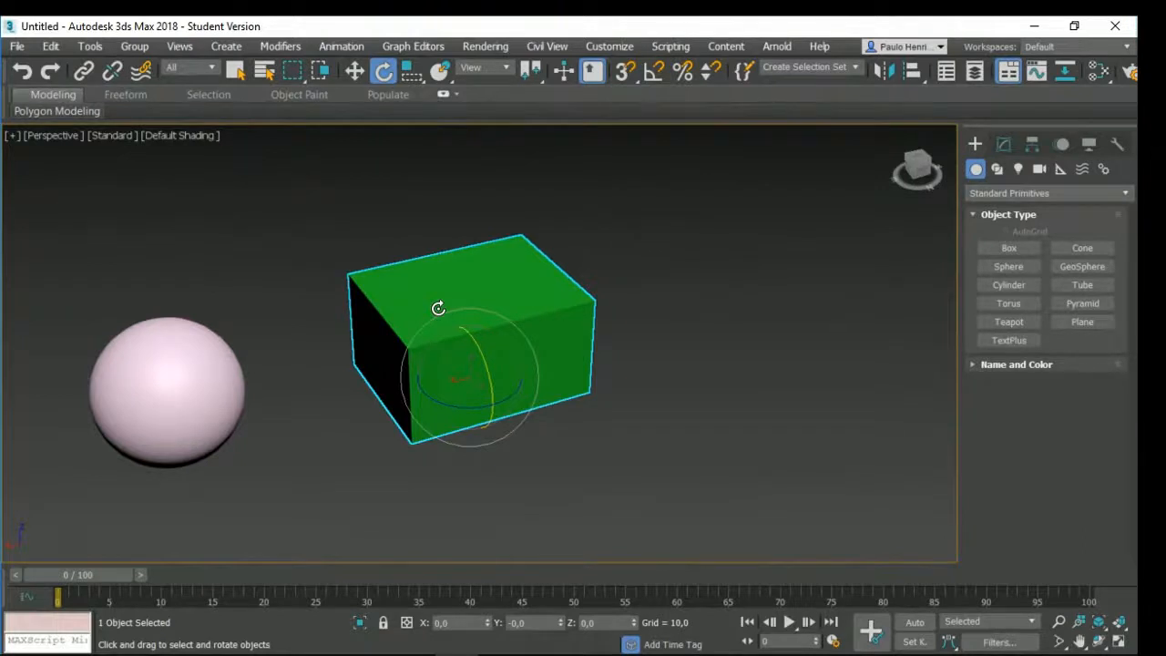
Step: Create a teapot with a radius of about 53 beside the green box in the Perspective viewport
{"action": "middle_click_drag", "start_coordinate": [730, 363], "coordinate": [604, 373]}
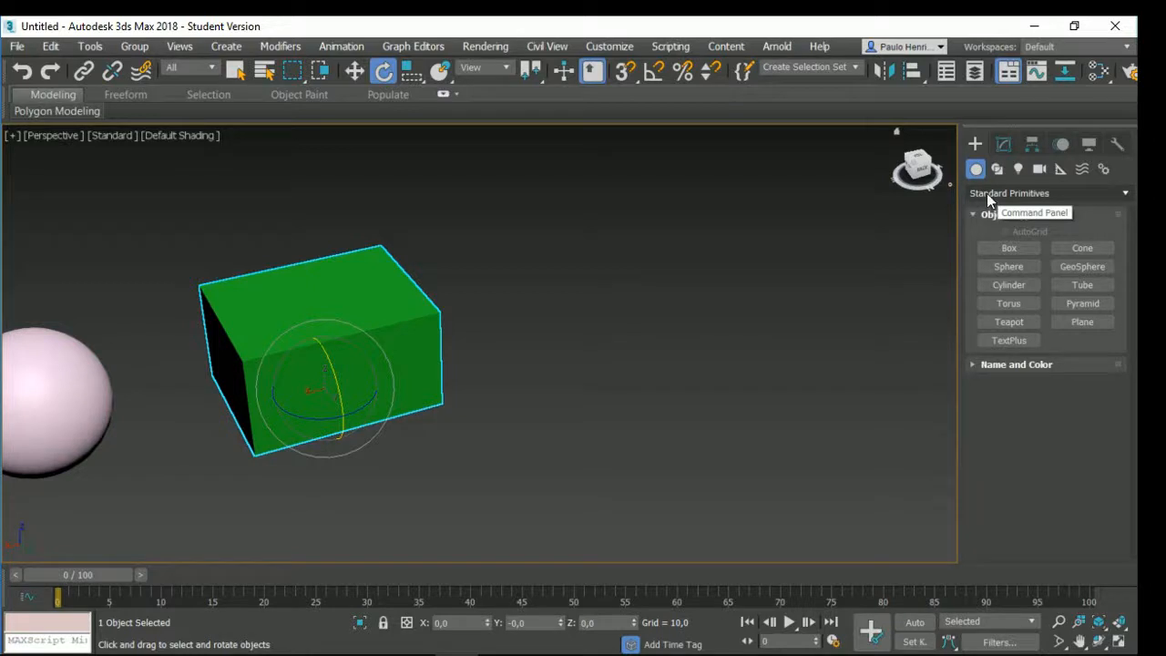
{"action": "left_click", "coordinate": [1007, 322]}
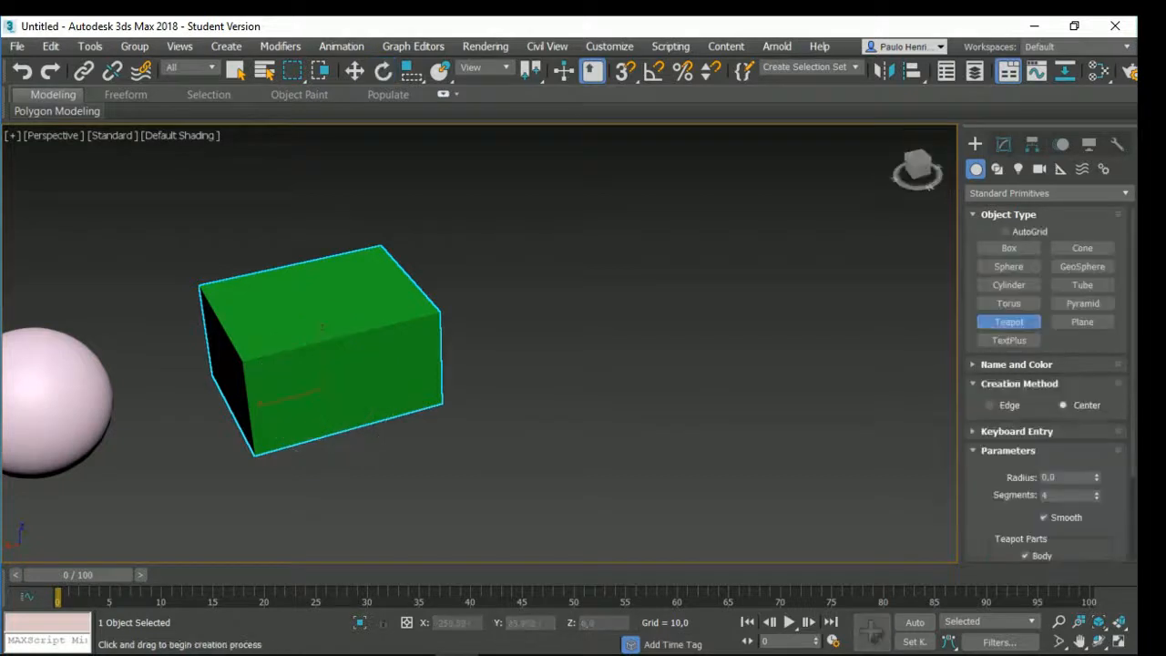
{"action": "left_click_drag", "start_coordinate": [674, 330], "coordinate": [755, 323]}
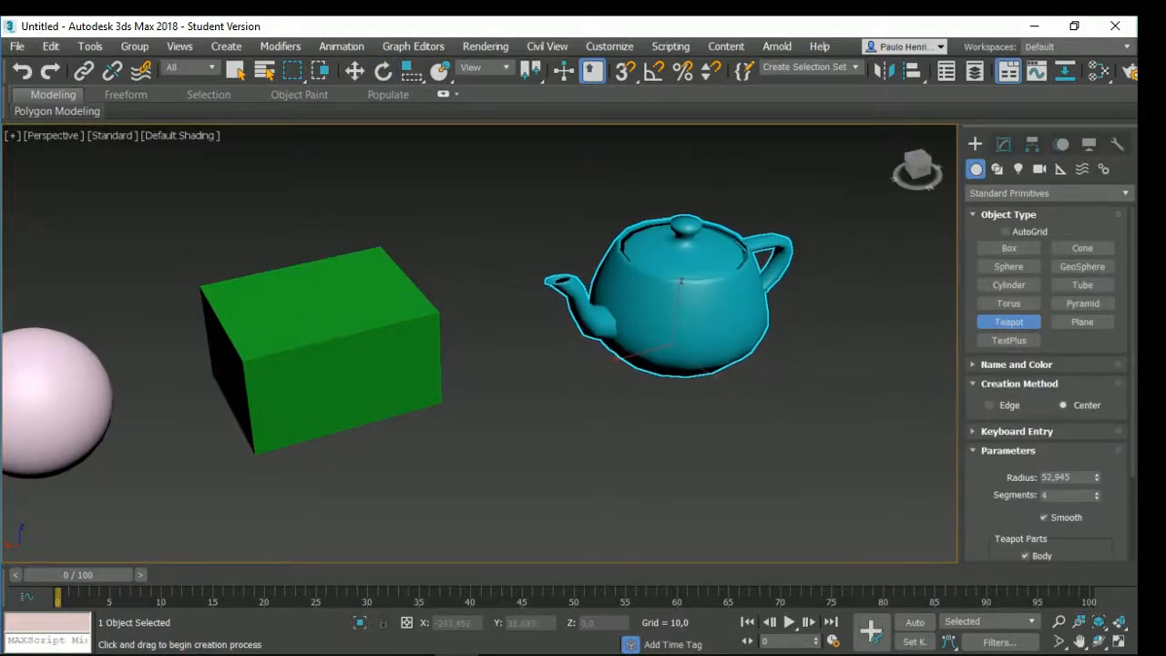
{"action": "mouse_move", "coordinate": [692, 337]}
{"action": "middle_mouse_down", "text": "alt"}
{"action": "mouse_move", "coordinate": [606, 335]}
{"action": "mouse_move", "coordinate": [538, 301]}
{"action": "mouse_move", "coordinate": [706, 383]}
{"action": "mouse_move", "coordinate": [596, 291]}
{"action": "mouse_move", "coordinate": [672, 335]}
{"action": "middle_mouse_up", "text": "alt"}
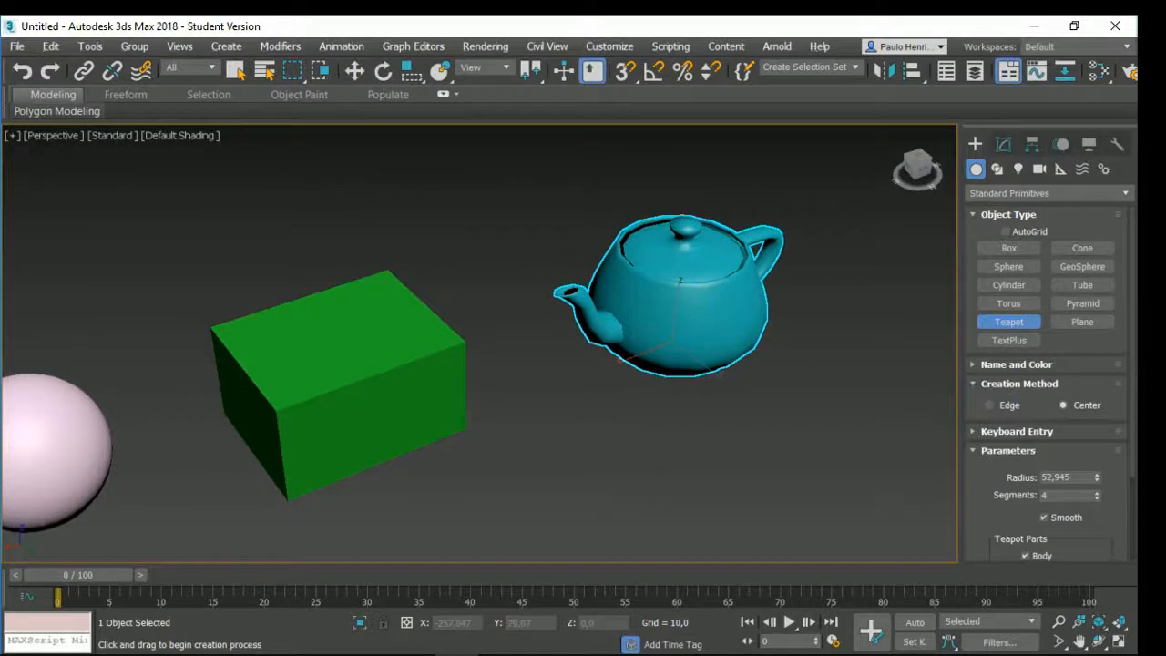
Step: Try scaling the teapot along its Z, X and Y axes one at a time with the Scale tool
{"action": "left_click", "coordinate": [413, 73]}
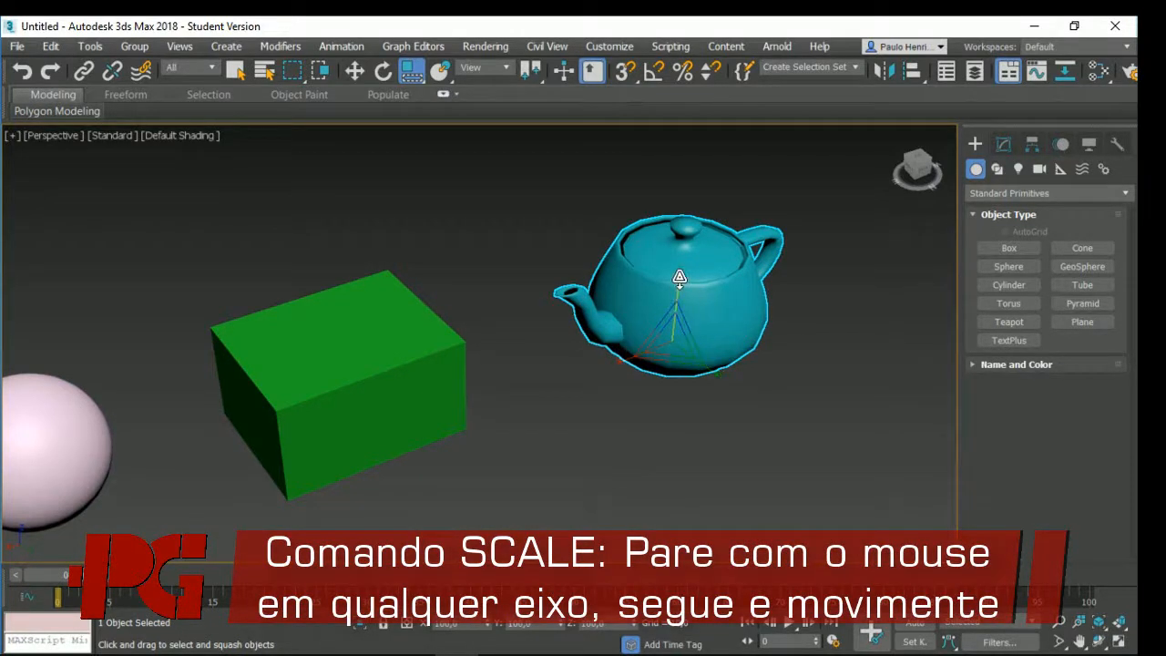
{"action": "mouse_move", "coordinate": [680, 279]}
{"action": "left_mouse_down"}
{"action": "mouse_move", "coordinate": [671, 364]}
{"action": "mouse_move", "coordinate": [681, 280]}
{"action": "left_mouse_up"}
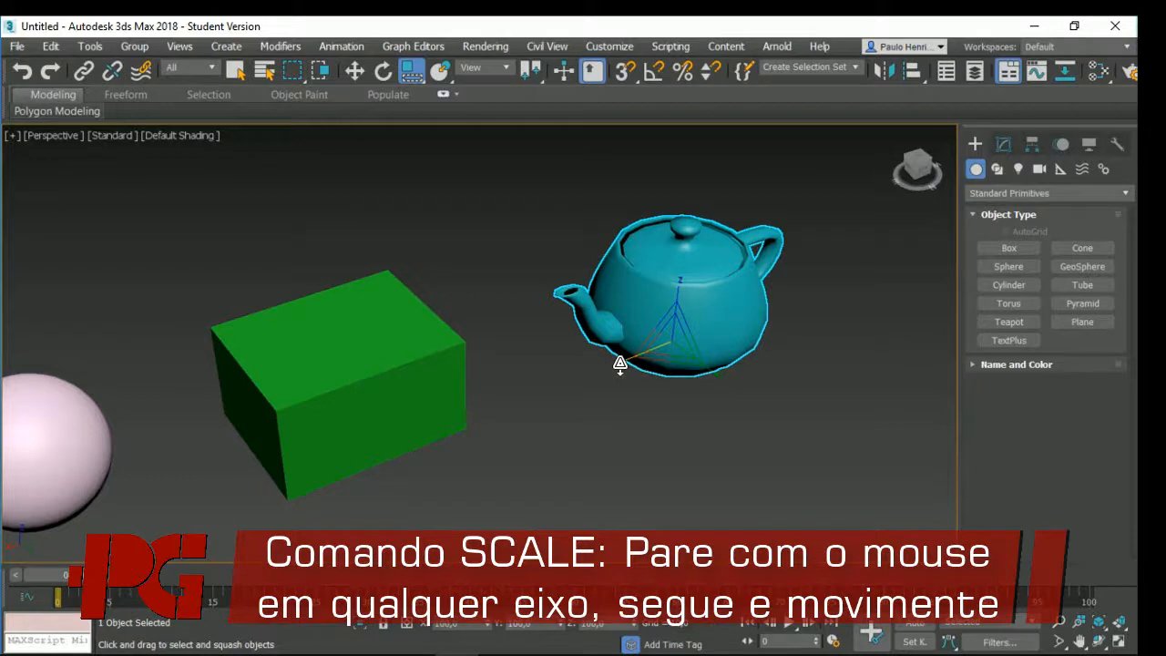
{"action": "mouse_move", "coordinate": [619, 365]}
{"action": "left_mouse_down"}
{"action": "mouse_move", "coordinate": [687, 331]}
{"action": "mouse_move", "coordinate": [592, 374]}
{"action": "mouse_move", "coordinate": [662, 347]}
{"action": "mouse_move", "coordinate": [607, 346]}
{"action": "mouse_move", "coordinate": [611, 335]}
{"action": "mouse_move", "coordinate": [619, 355]}
{"action": "left_mouse_up"}
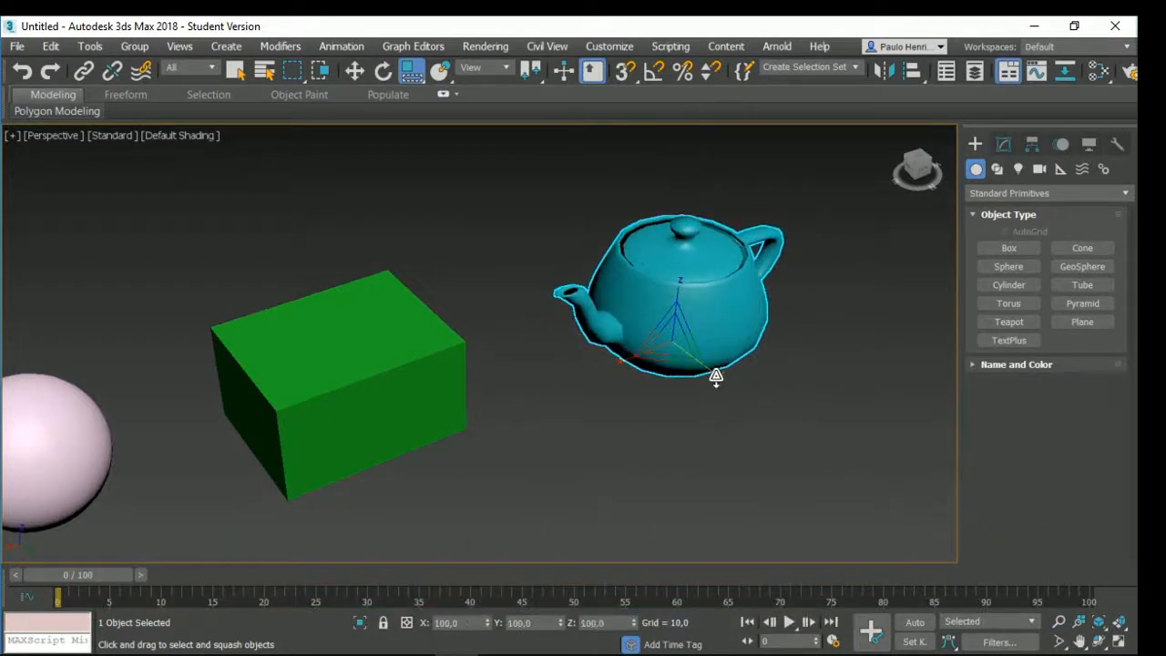
{"action": "left_click_drag", "start_coordinate": [716, 377], "coordinate": [603, 383]}
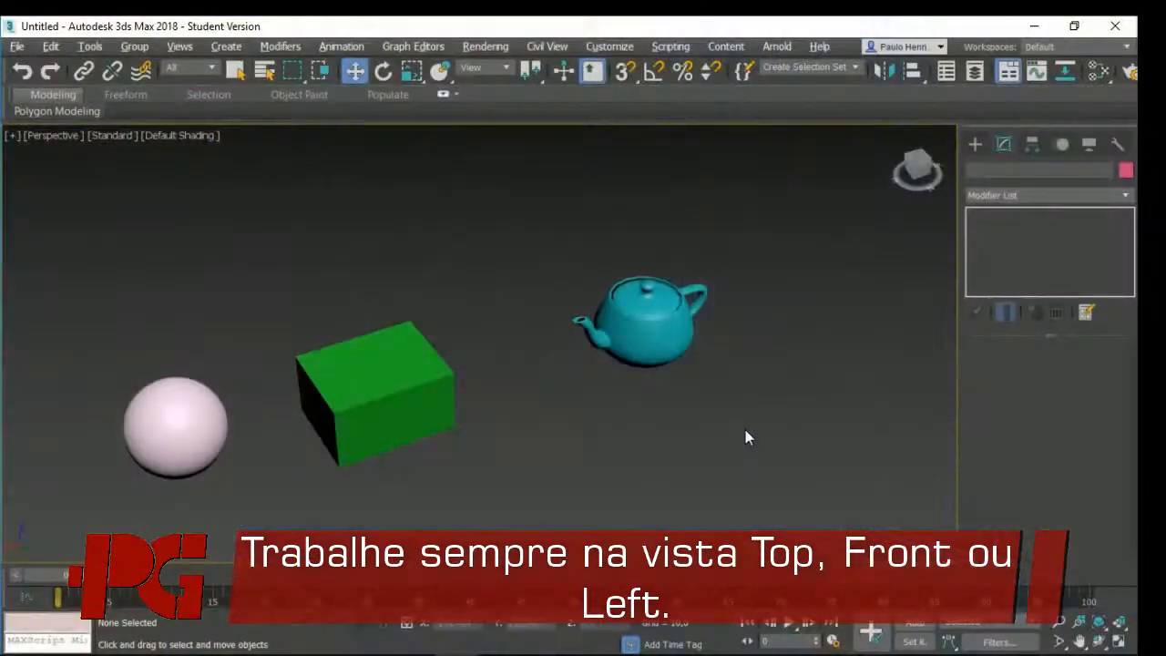
Step: Try to place the teapot on the green box by moving it in the Perspective viewport only, and check it from another angle
{"action": "left_click", "coordinate": [678, 332]}
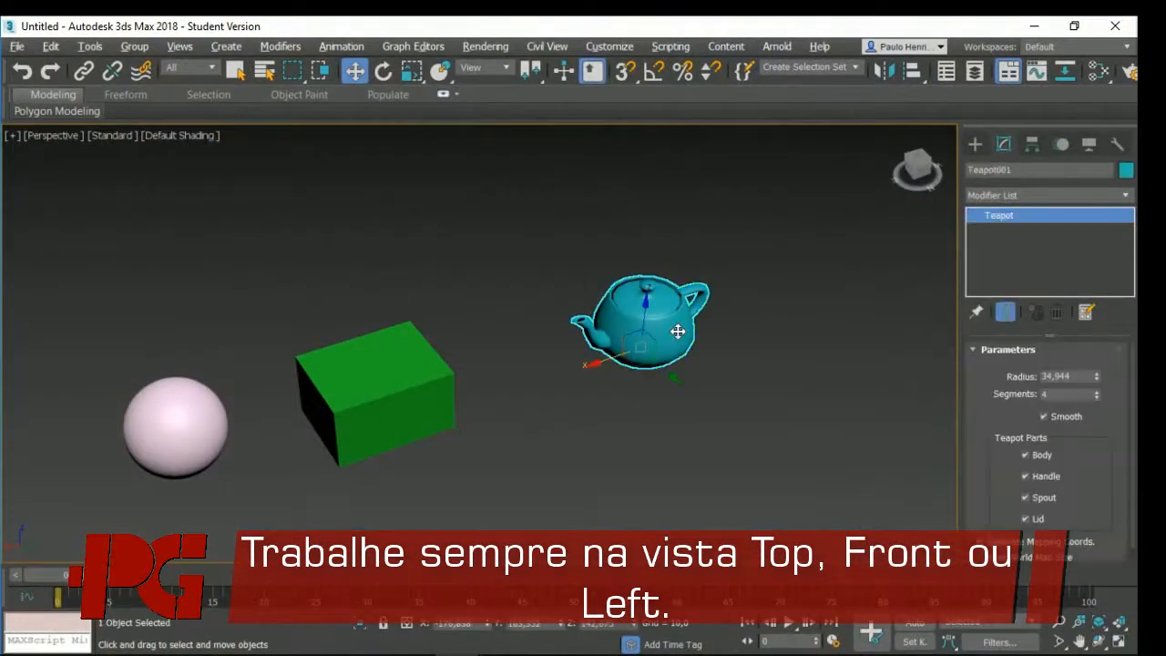
{"action": "left_click_drag", "start_coordinate": [643, 292], "coordinate": [347, 366]}
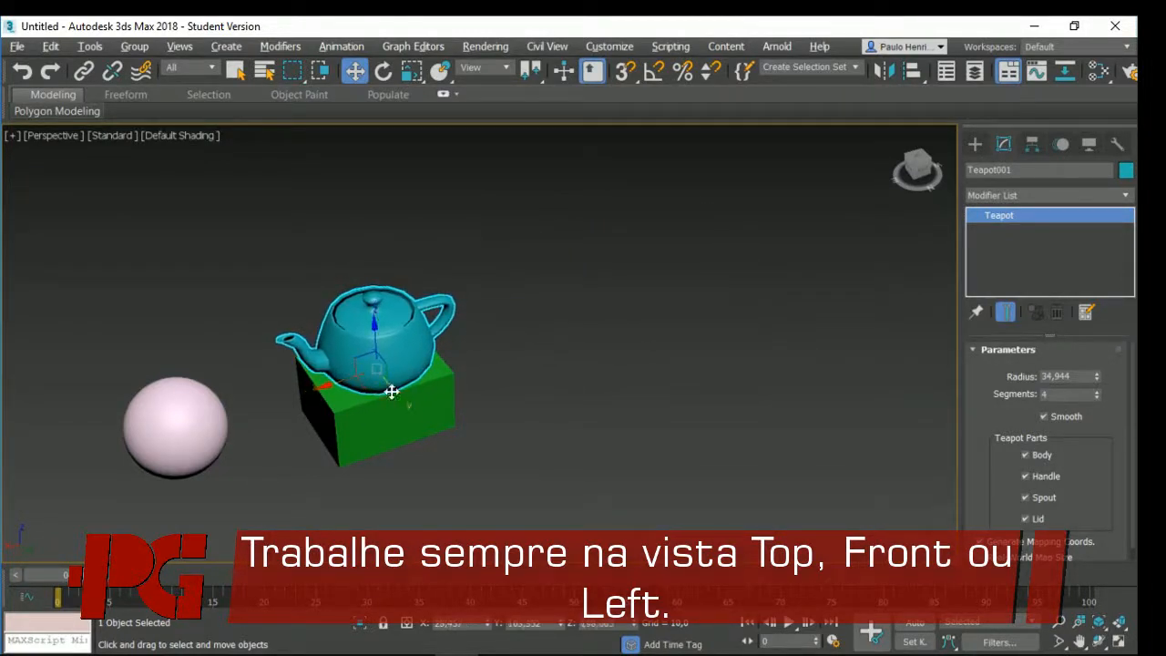
{"action": "left_click", "coordinate": [488, 476]}
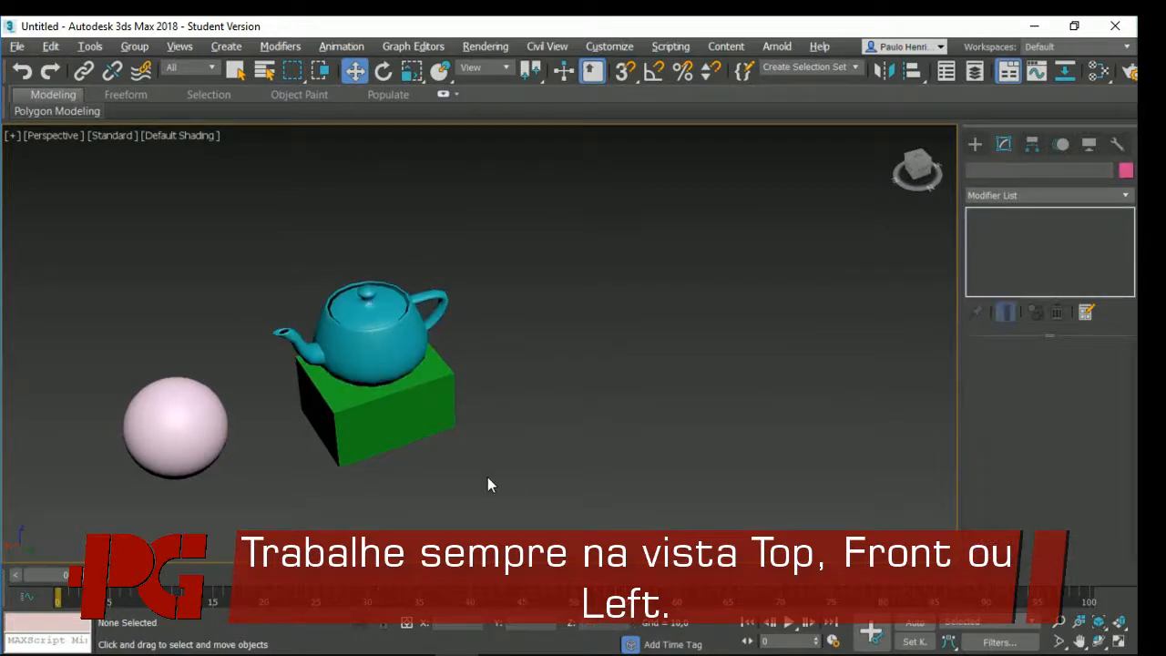
{"action": "middle_click_drag", "start_coordinate": [443, 477], "coordinate": [556, 446]}
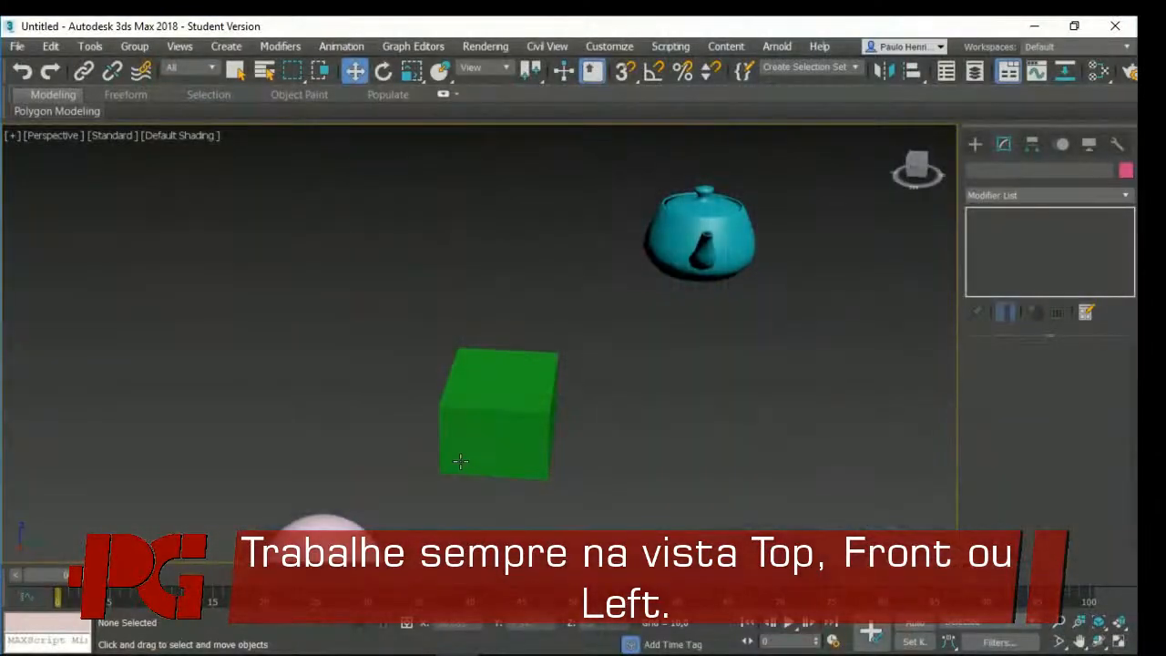
Step: Restore the four-viewport layout and move the teapot over the green box in the Top view, to about X -26, Y 27
{"action": "key", "text": "alt+w"}
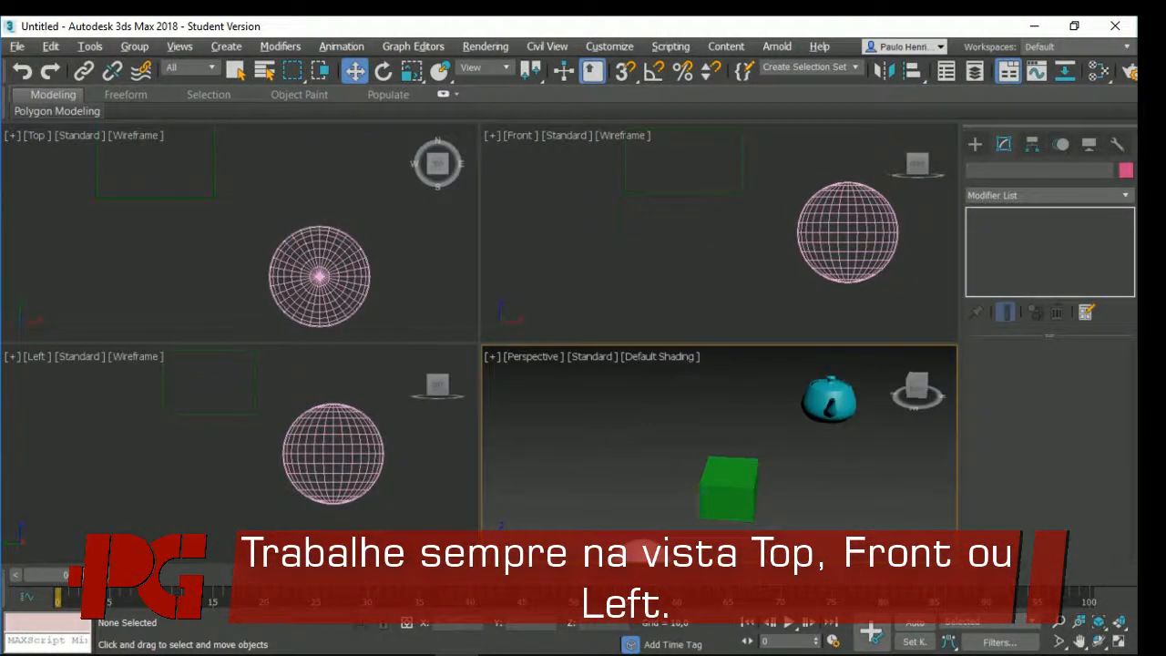
{"action": "left_click", "coordinate": [216, 235]}
{"action": "scroll", "coordinate": [216, 235], "scroll_direction": "down", "scroll_amount": 5}
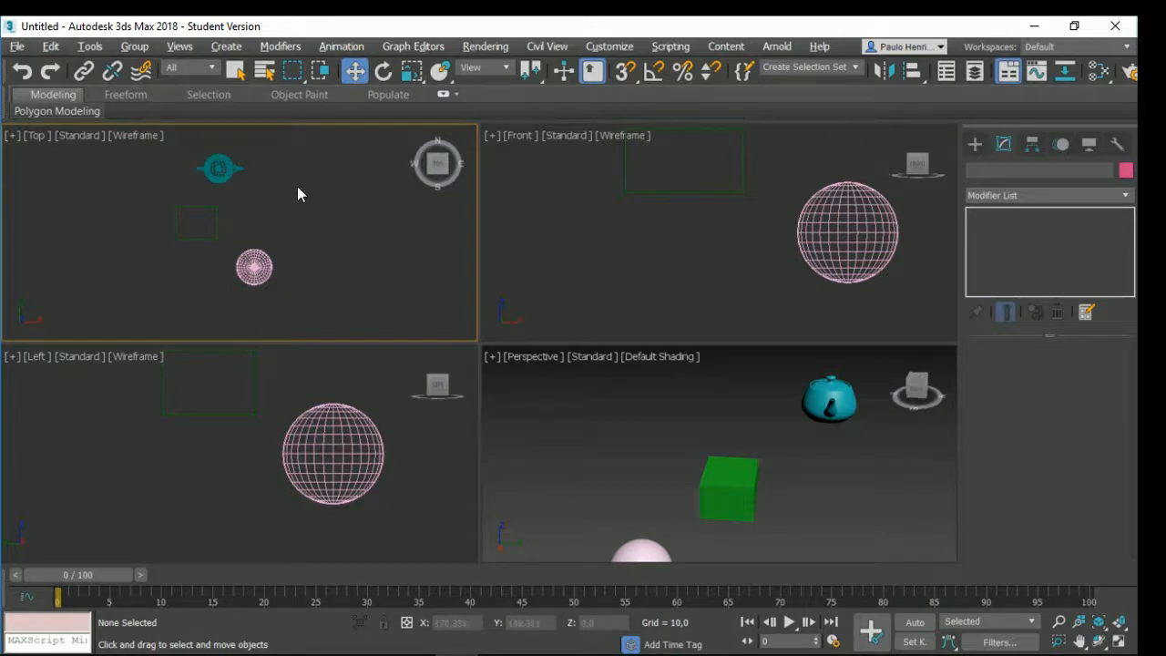
{"action": "left_click", "coordinate": [219, 167]}
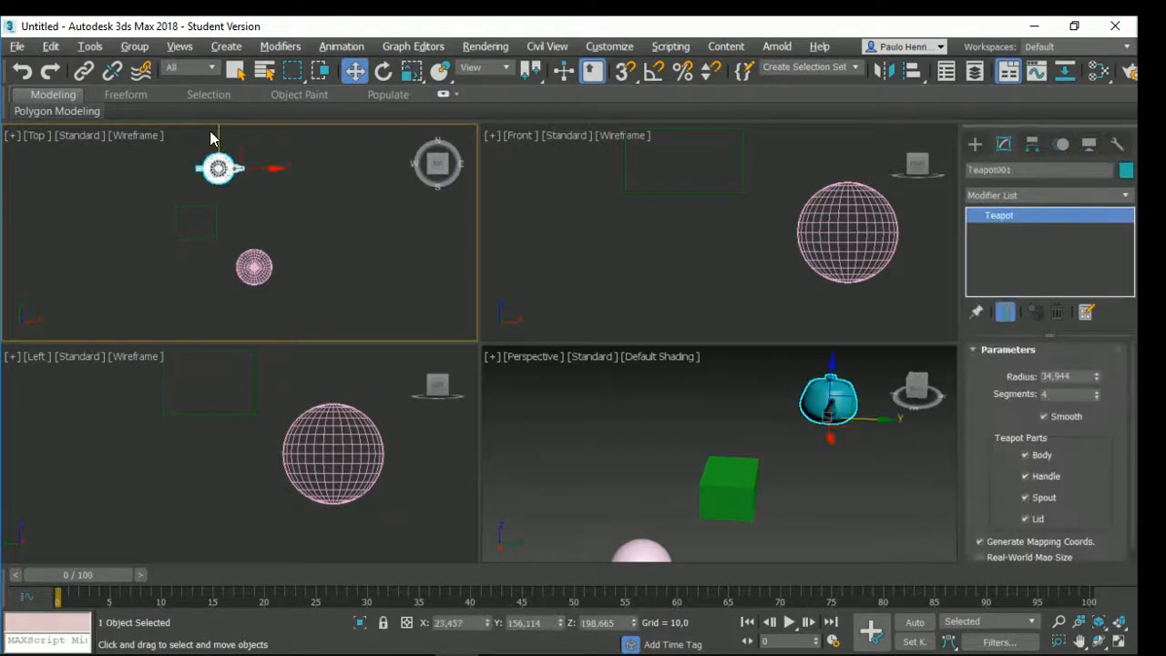
{"action": "left_click_drag", "start_coordinate": [219, 130], "coordinate": [274, 207]}
{"action": "key", "text": "z"}
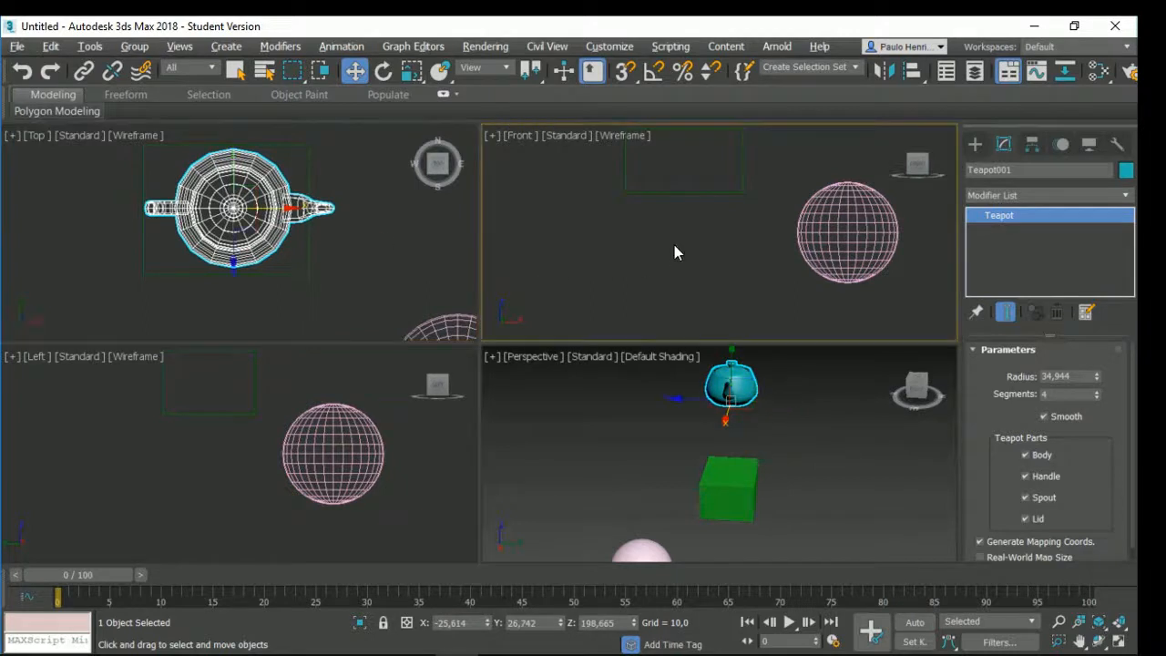
Step: Lower the teapot in the Front view until its base rests on the green box, at about Z 88
{"action": "left_click", "coordinate": [674, 245]}
{"action": "middle_click_drag", "start_coordinate": [687, 201], "coordinate": [674, 276]}
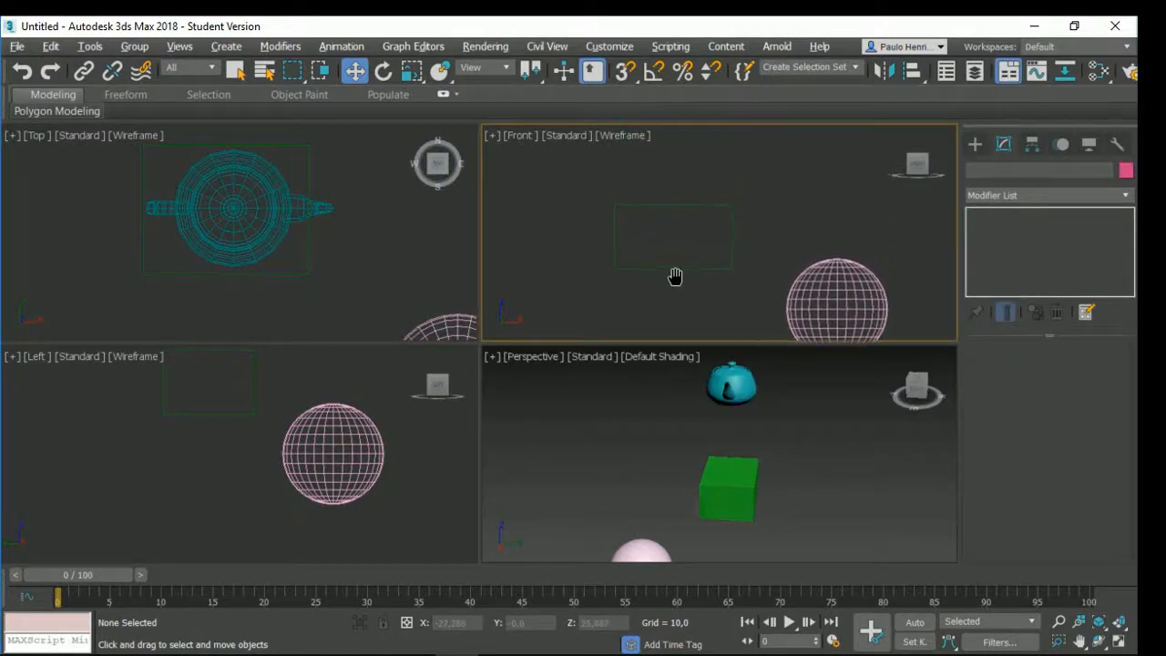
{"action": "scroll", "coordinate": [672, 228], "scroll_direction": "down", "scroll_amount": 2}
{"action": "scroll", "coordinate": [673, 228], "scroll_direction": "down", "scroll_amount": 2}
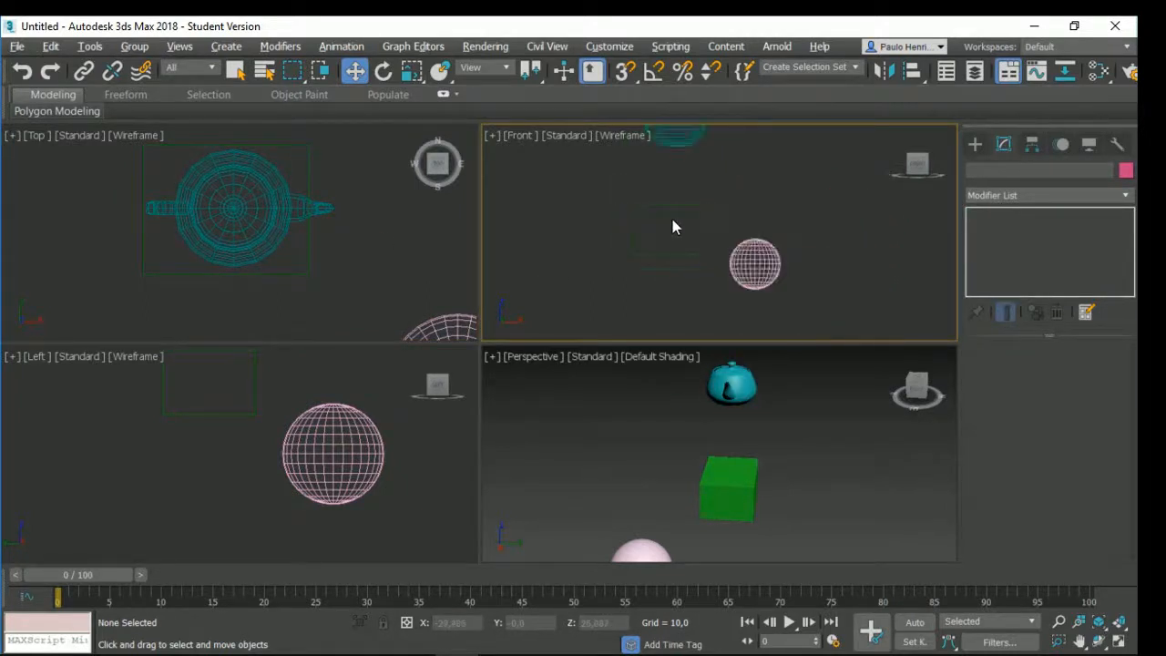
{"action": "middle_click_drag", "start_coordinate": [671, 227], "coordinate": [652, 266]}
{"action": "left_click", "coordinate": [656, 180]}
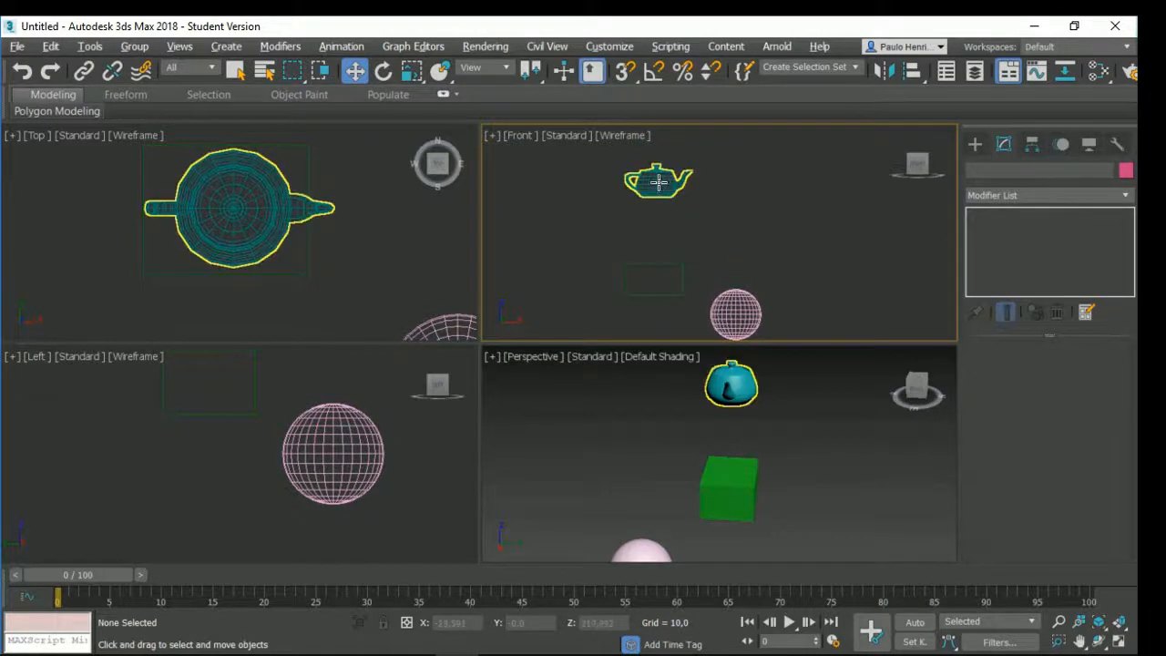
{"action": "left_click_drag", "start_coordinate": [656, 143], "coordinate": [649, 207]}
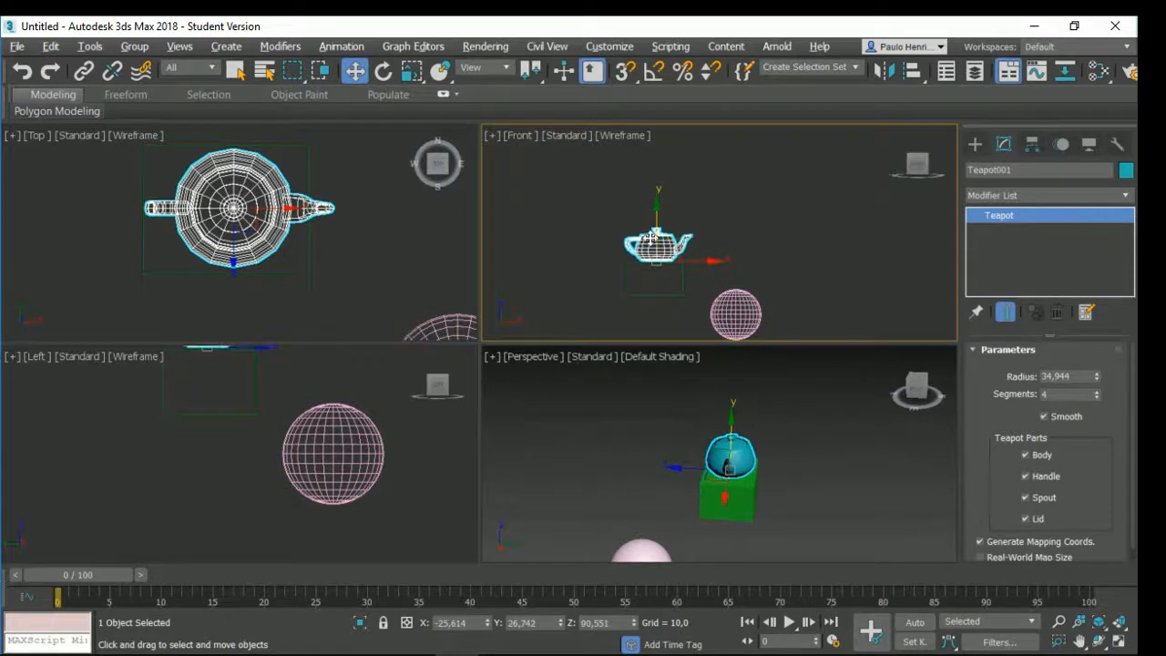
{"action": "scroll", "coordinate": [645, 264], "scroll_direction": "up", "scroll_amount": 2}
{"action": "scroll", "coordinate": [645, 256], "scroll_direction": "up", "scroll_amount": 4}
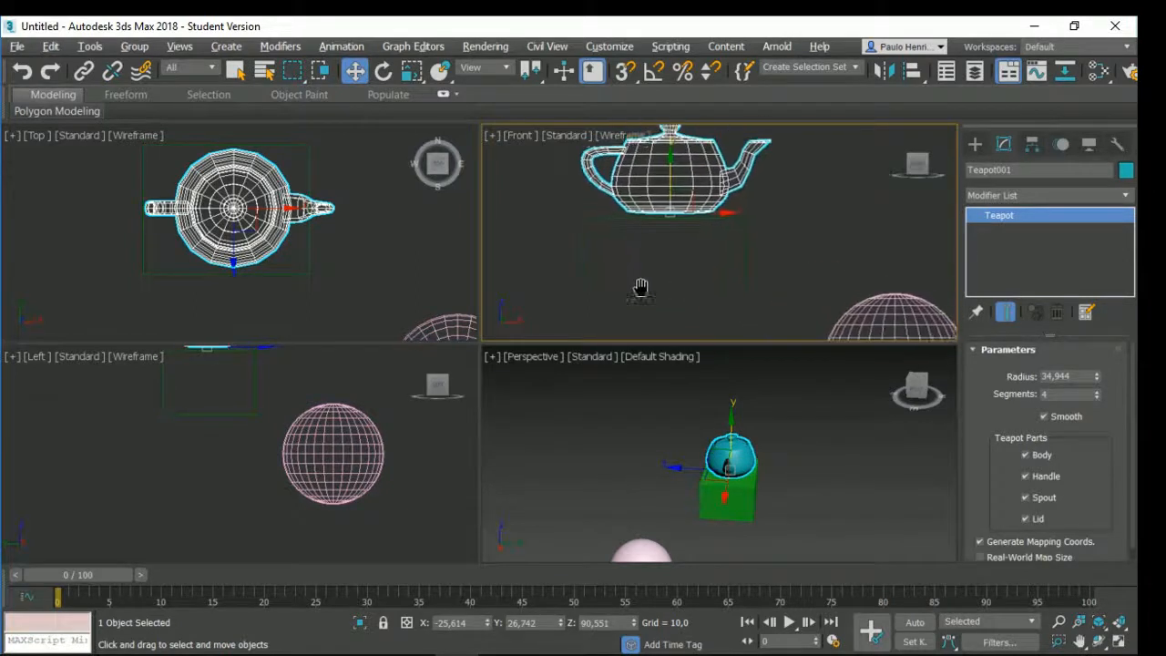
{"action": "left_click_drag", "start_coordinate": [668, 193], "coordinate": [668, 197]}
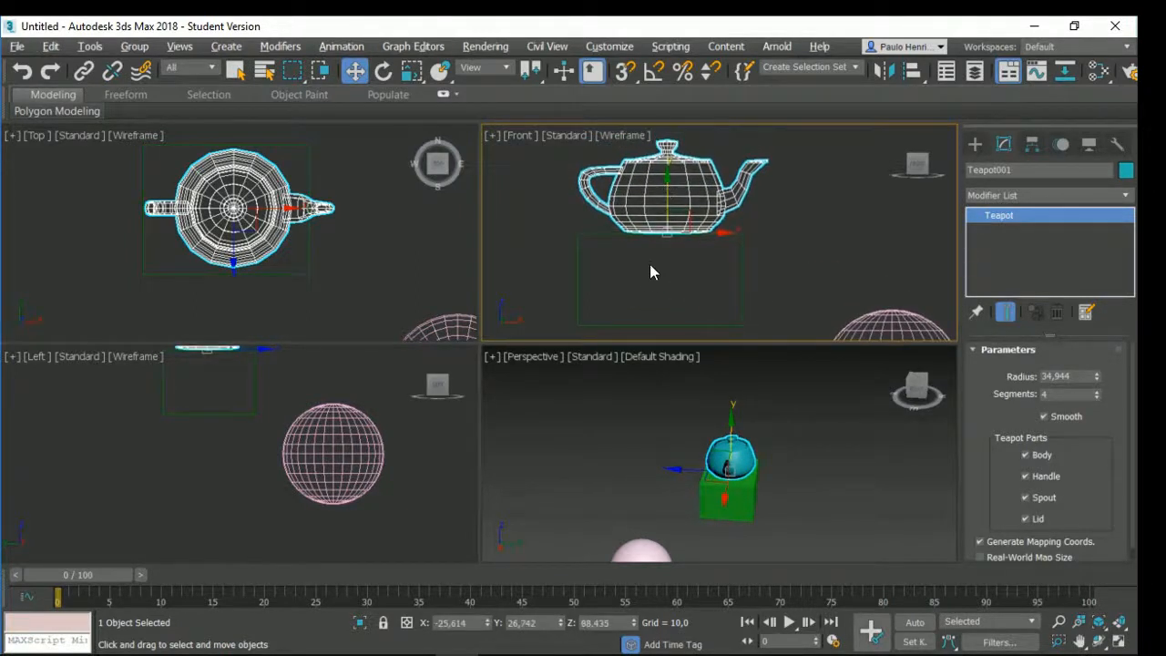
Step: Raise the sphere vertically in the Left view to about Z 66, beside the green box
{"action": "left_click", "coordinate": [338, 391]}
{"action": "middle_click_drag", "start_coordinate": [338, 391], "coordinate": [354, 374]}
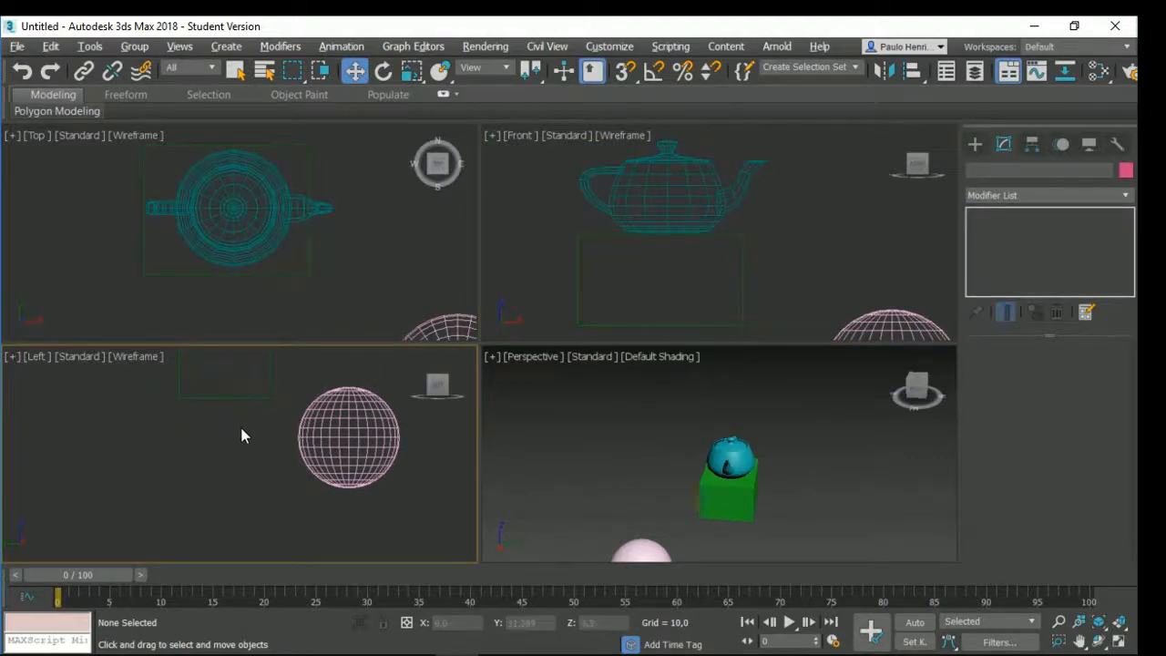
{"action": "middle_click_drag", "start_coordinate": [242, 435], "coordinate": [221, 476]}
{"action": "left_click_drag", "start_coordinate": [313, 492], "coordinate": [313, 414]}
{"action": "middle_click_drag", "start_coordinate": [263, 412], "coordinate": [193, 451]}
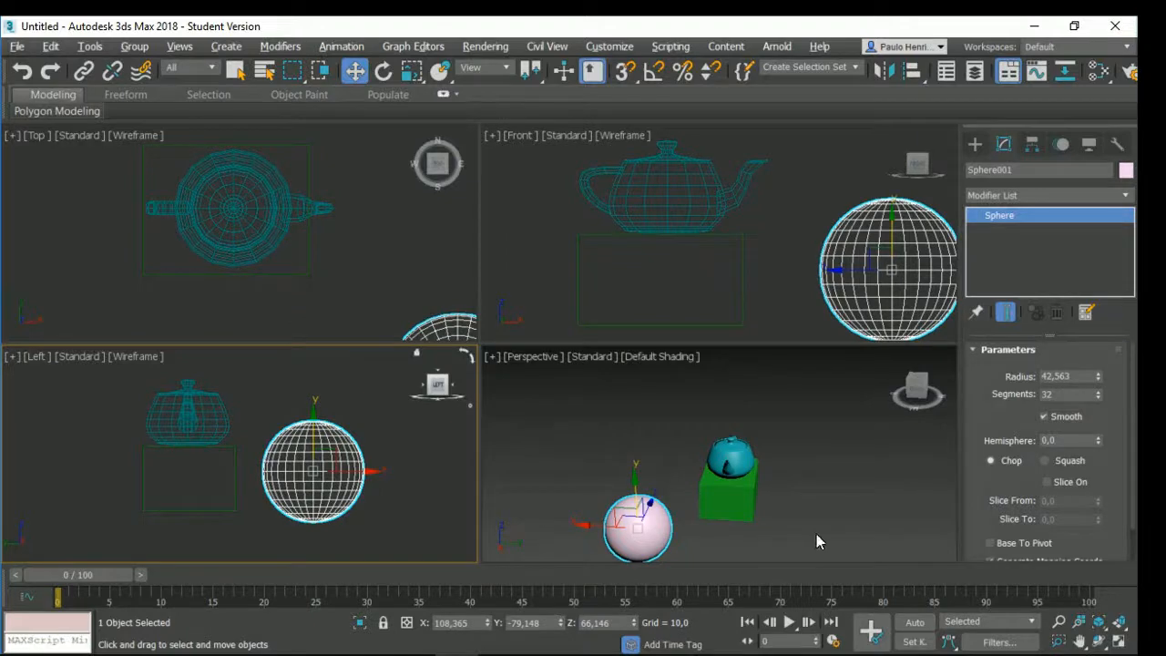
Step: Clear the selection, maximize the Perspective viewport and examine the arrangement of the teapot, box and sphere
{"action": "left_click", "coordinate": [790, 539]}
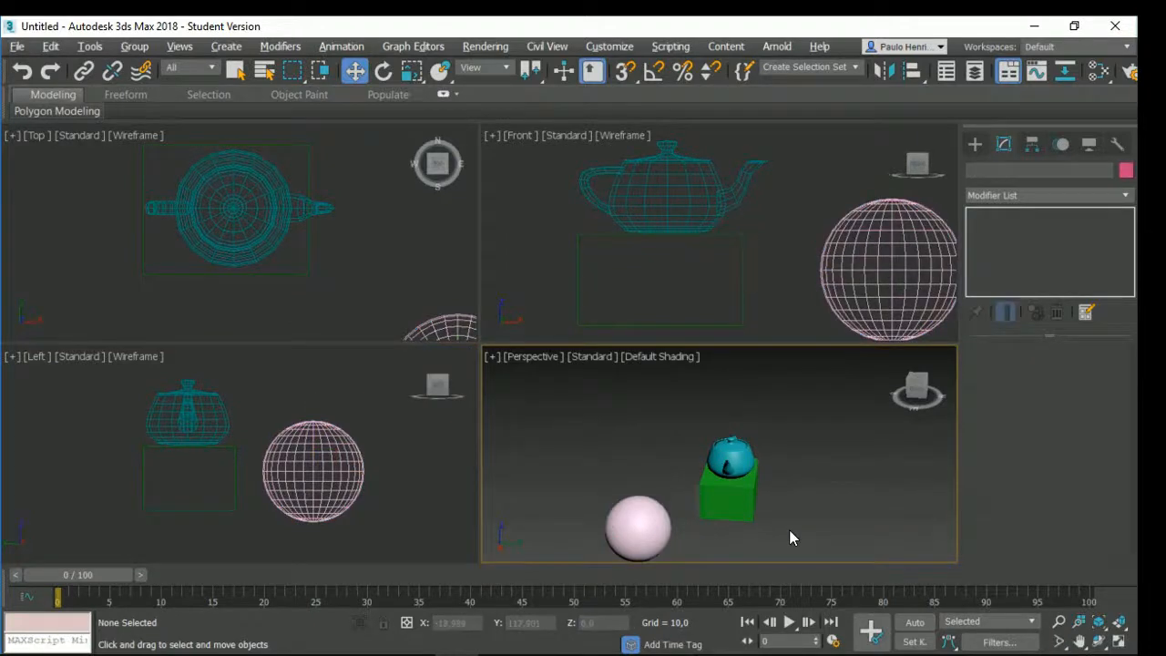
{"action": "key", "text": "alt+w"}
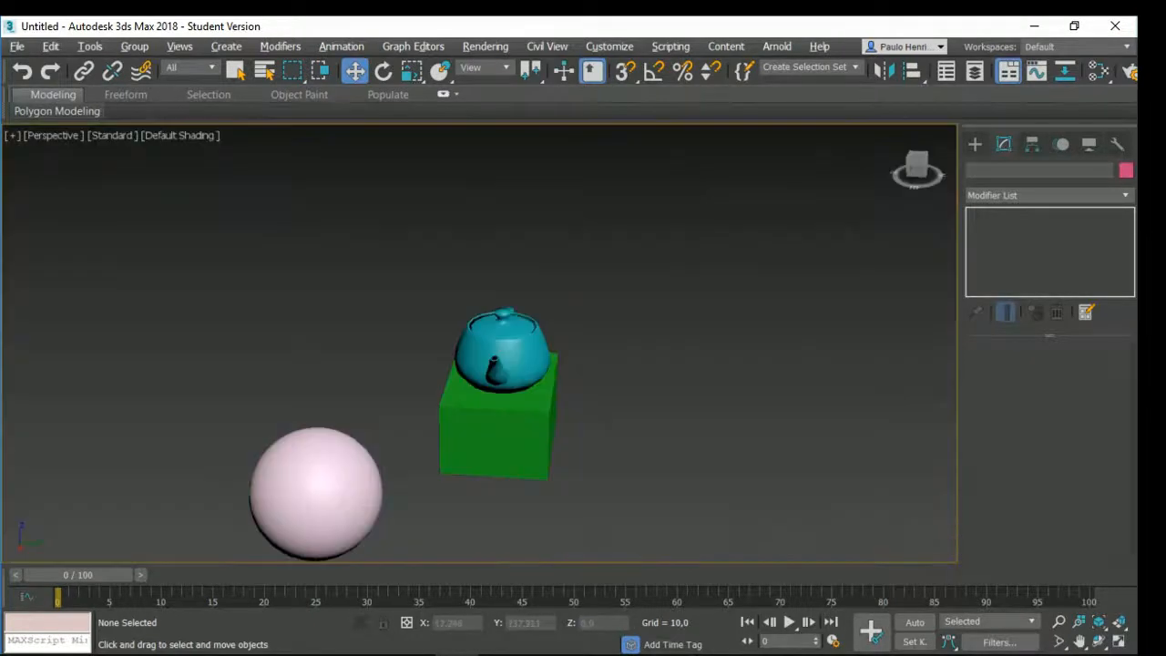
{"action": "middle_click_drag", "start_coordinate": [625, 468], "coordinate": [514, 439]}
{"action": "scroll", "coordinate": [514, 438], "scroll_direction": "up", "scroll_amount": 1}
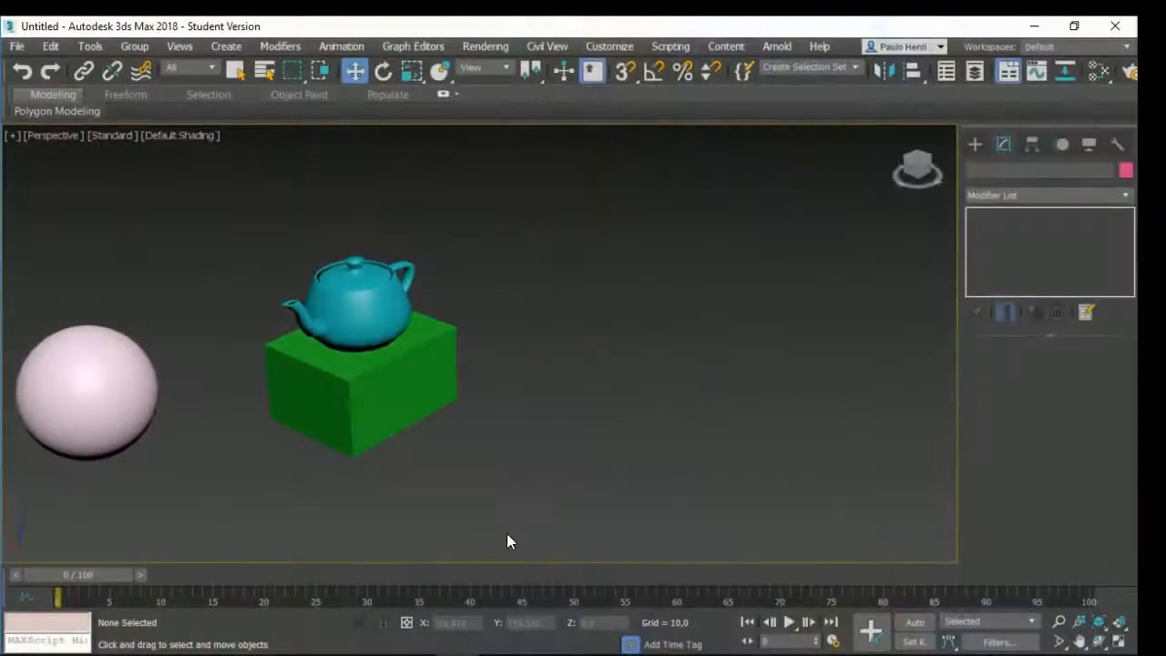
{"action": "middle_click_drag", "start_coordinate": [372, 374], "coordinate": [539, 359]}
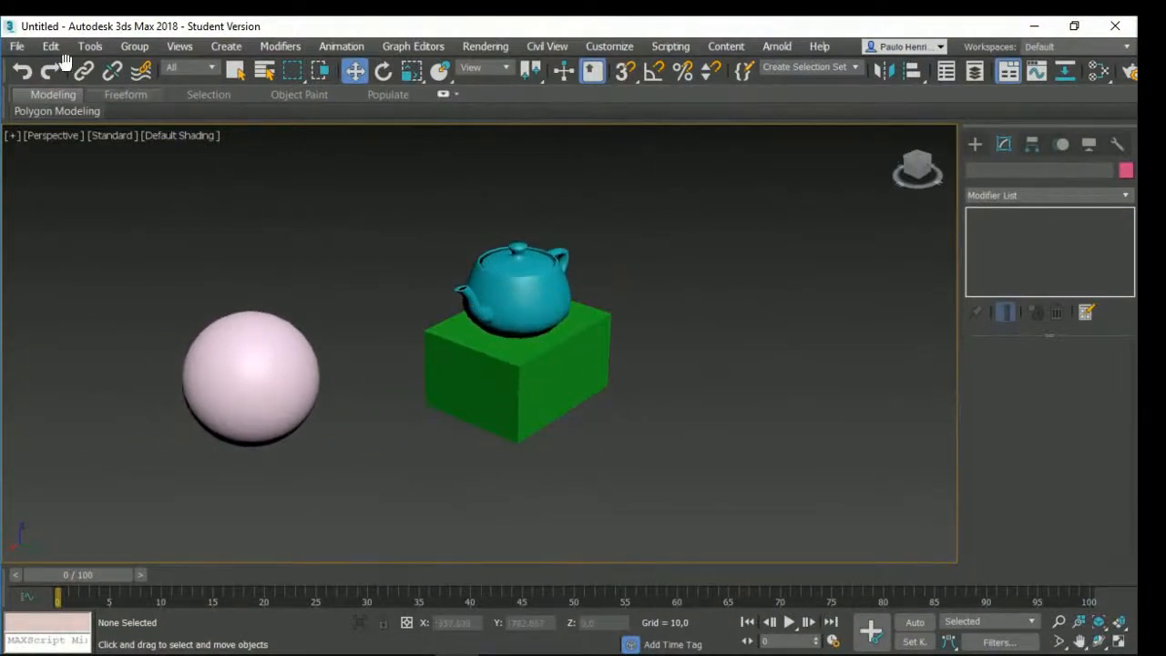
Step: Save the scene to the desktop (Área de Trabalho) as a 3ds Max file named 1ª Aula
{"action": "left_click", "coordinate": [18, 48]}
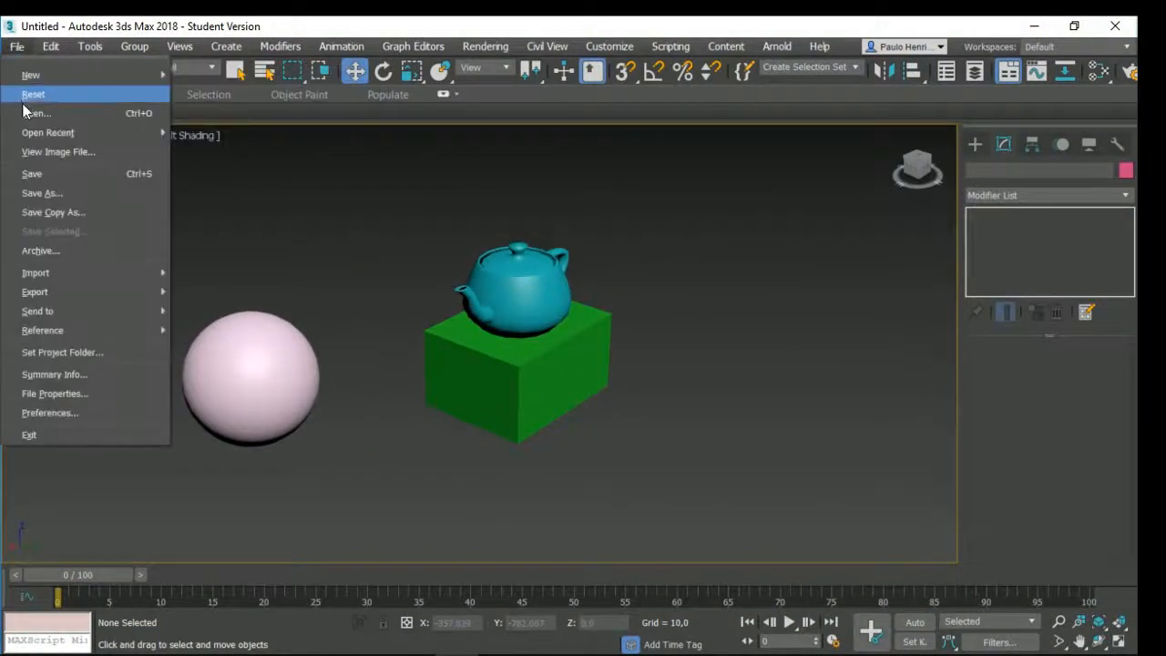
{"action": "left_click", "coordinate": [72, 194]}
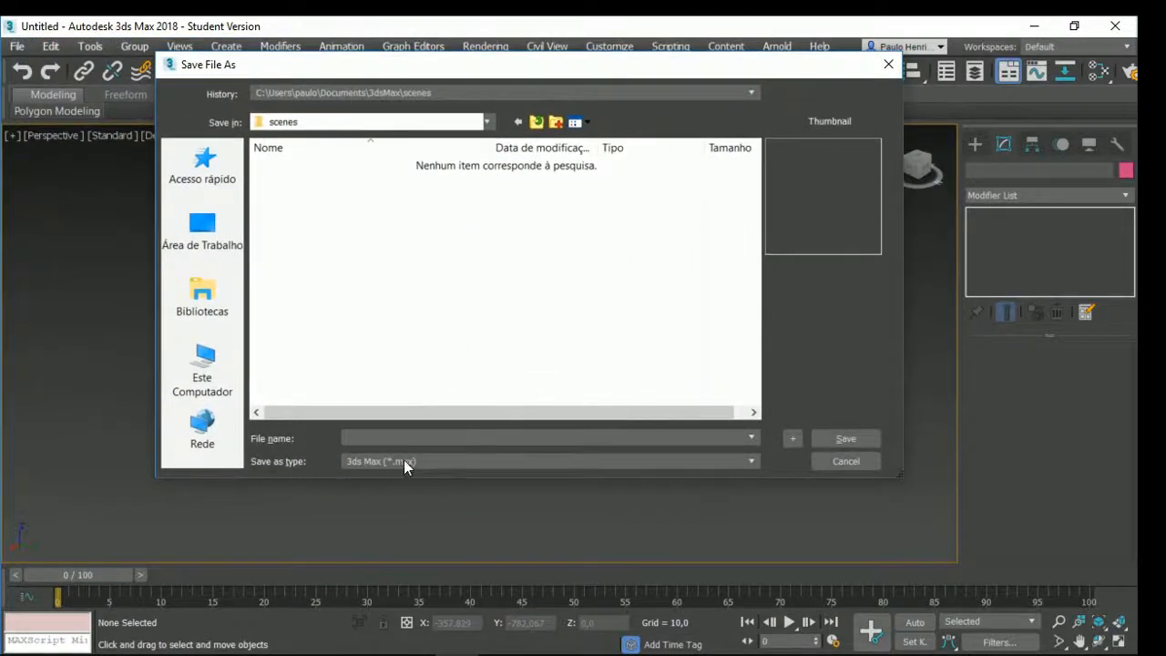
{"action": "left_click", "coordinate": [327, 119]}
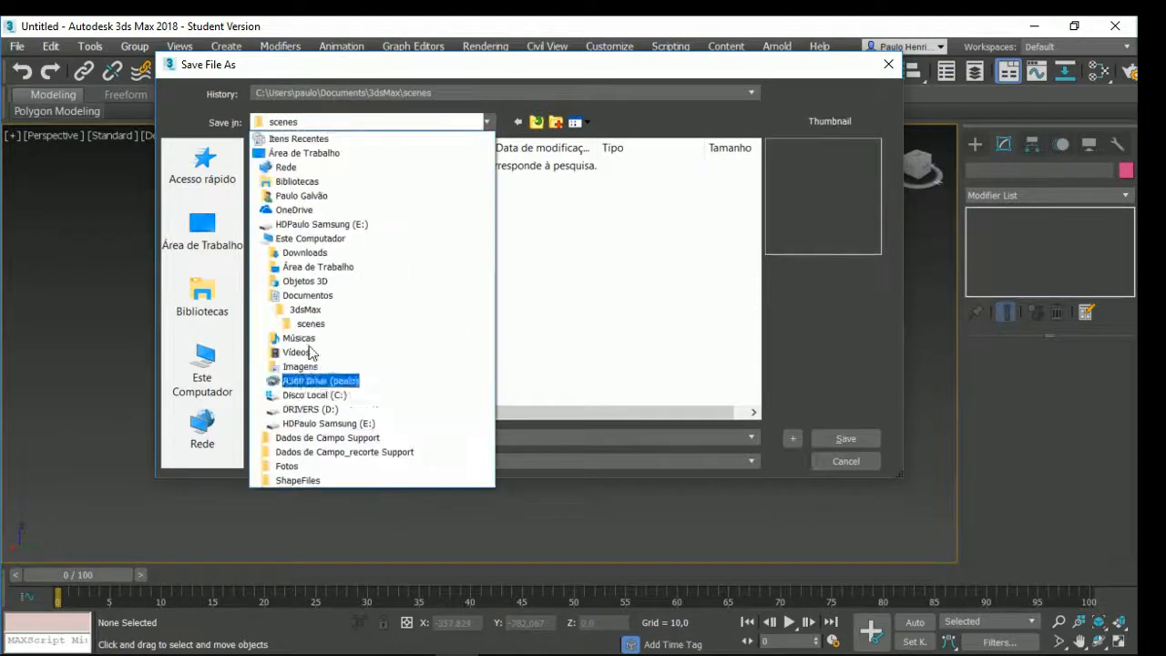
{"action": "left_click", "coordinate": [315, 155]}
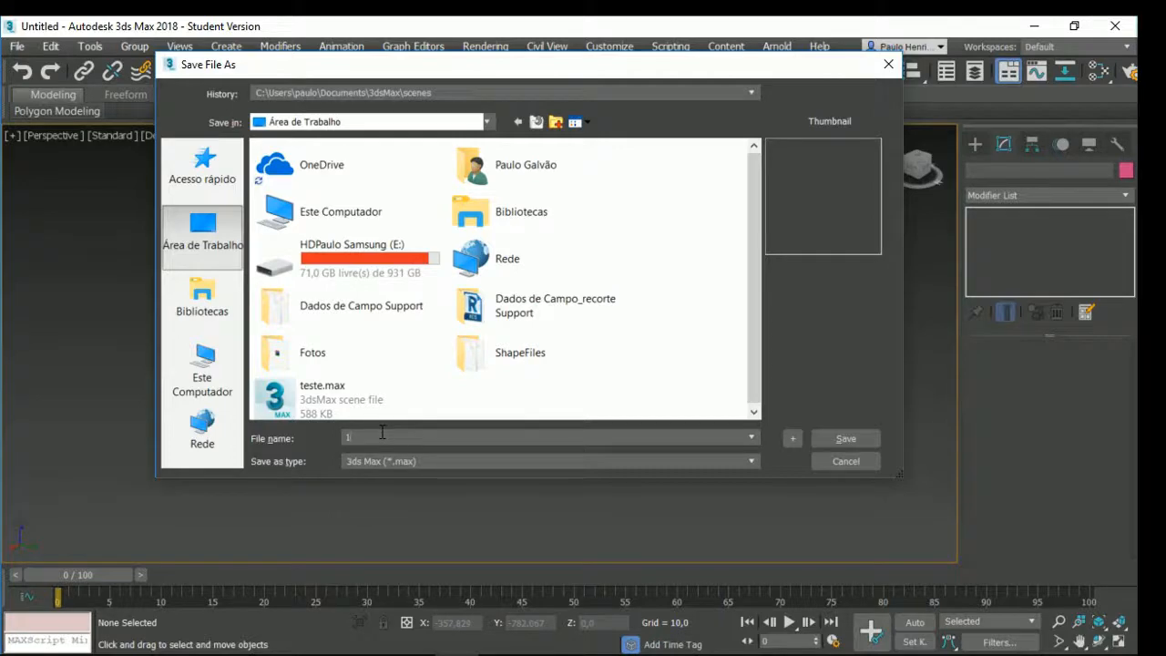
{"action": "type", "text": "a"}
{"action": "key", "text": "Return"}
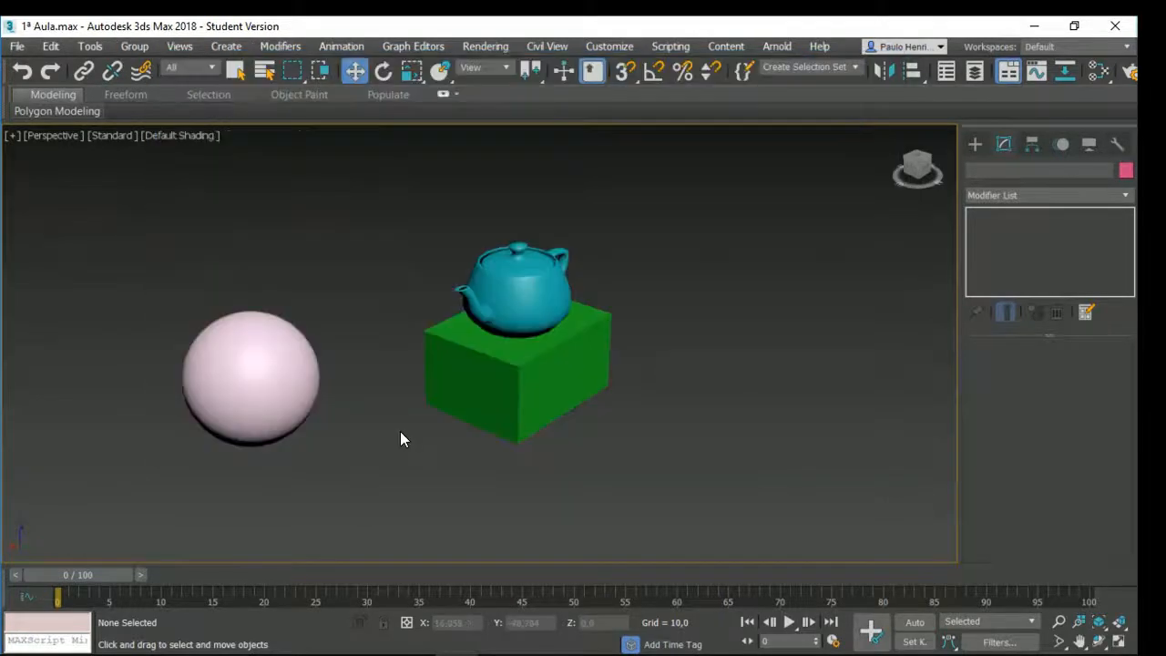